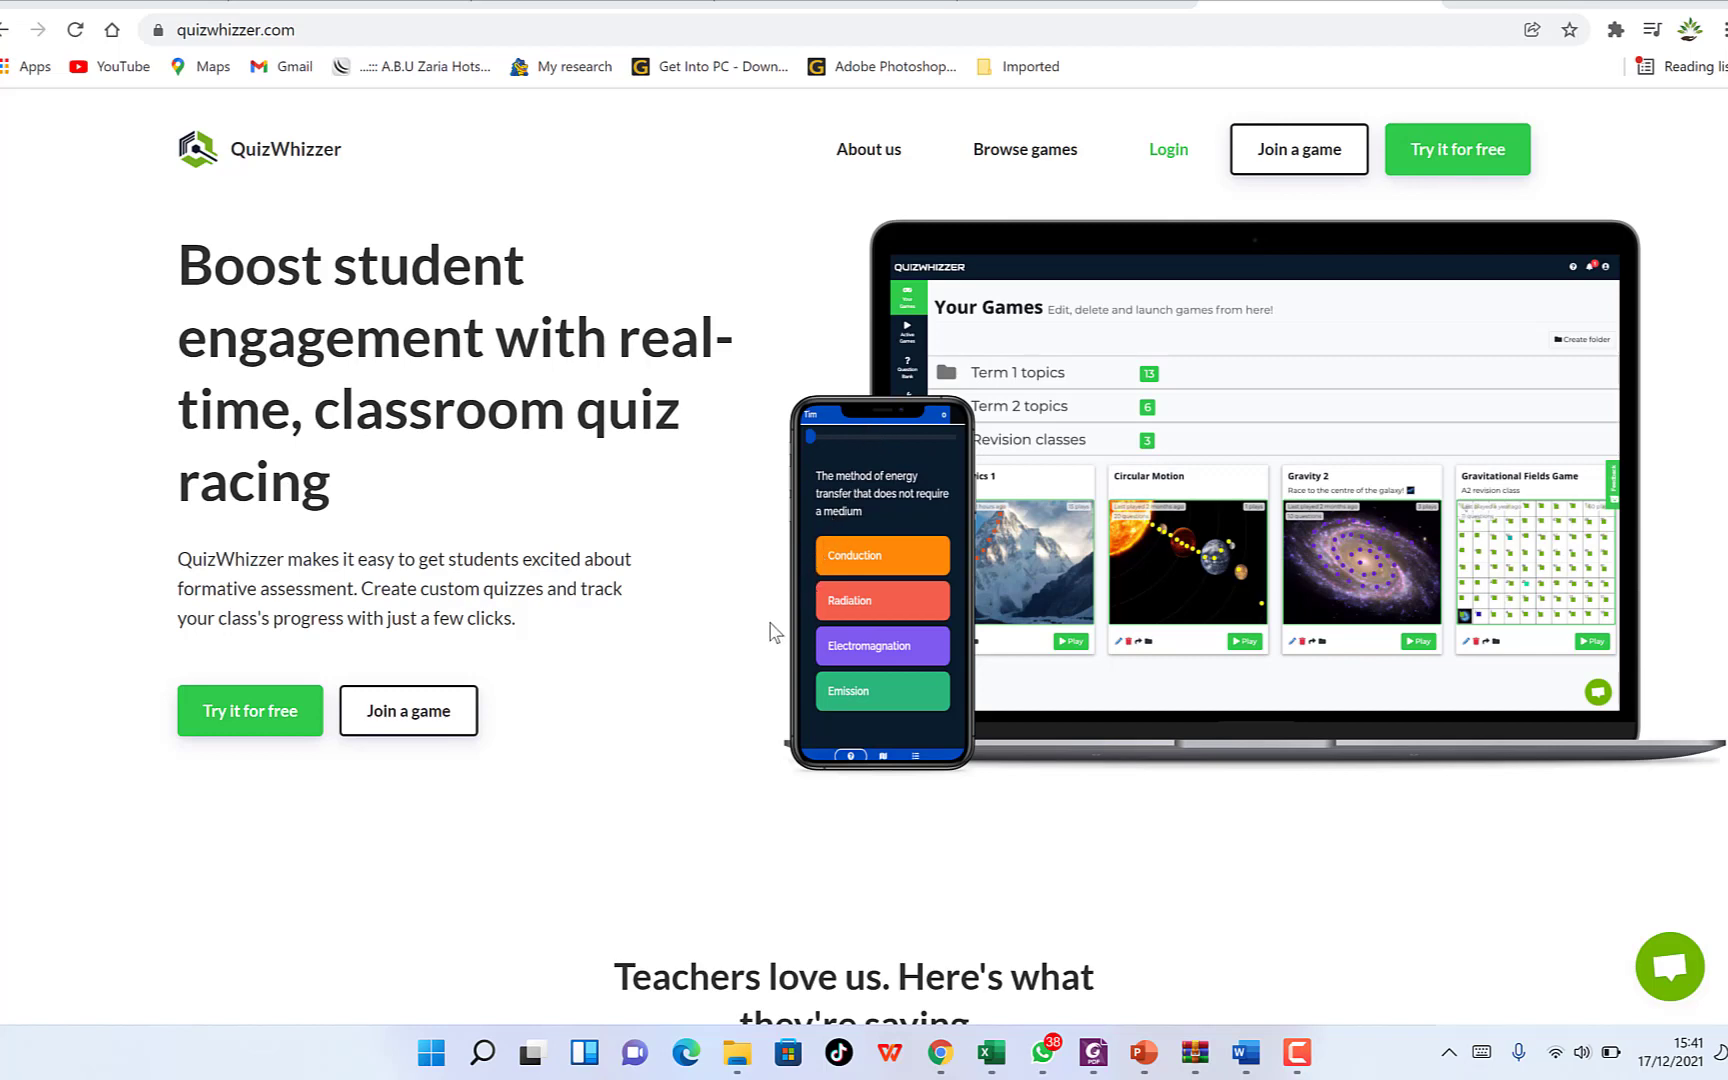
Read through the QuizWhizzer homepage, covering the teacher testimonials, the four How It Works stages and the feature overview
scroll(772, 632, down, 1)
scroll(796, 563, down, 2)
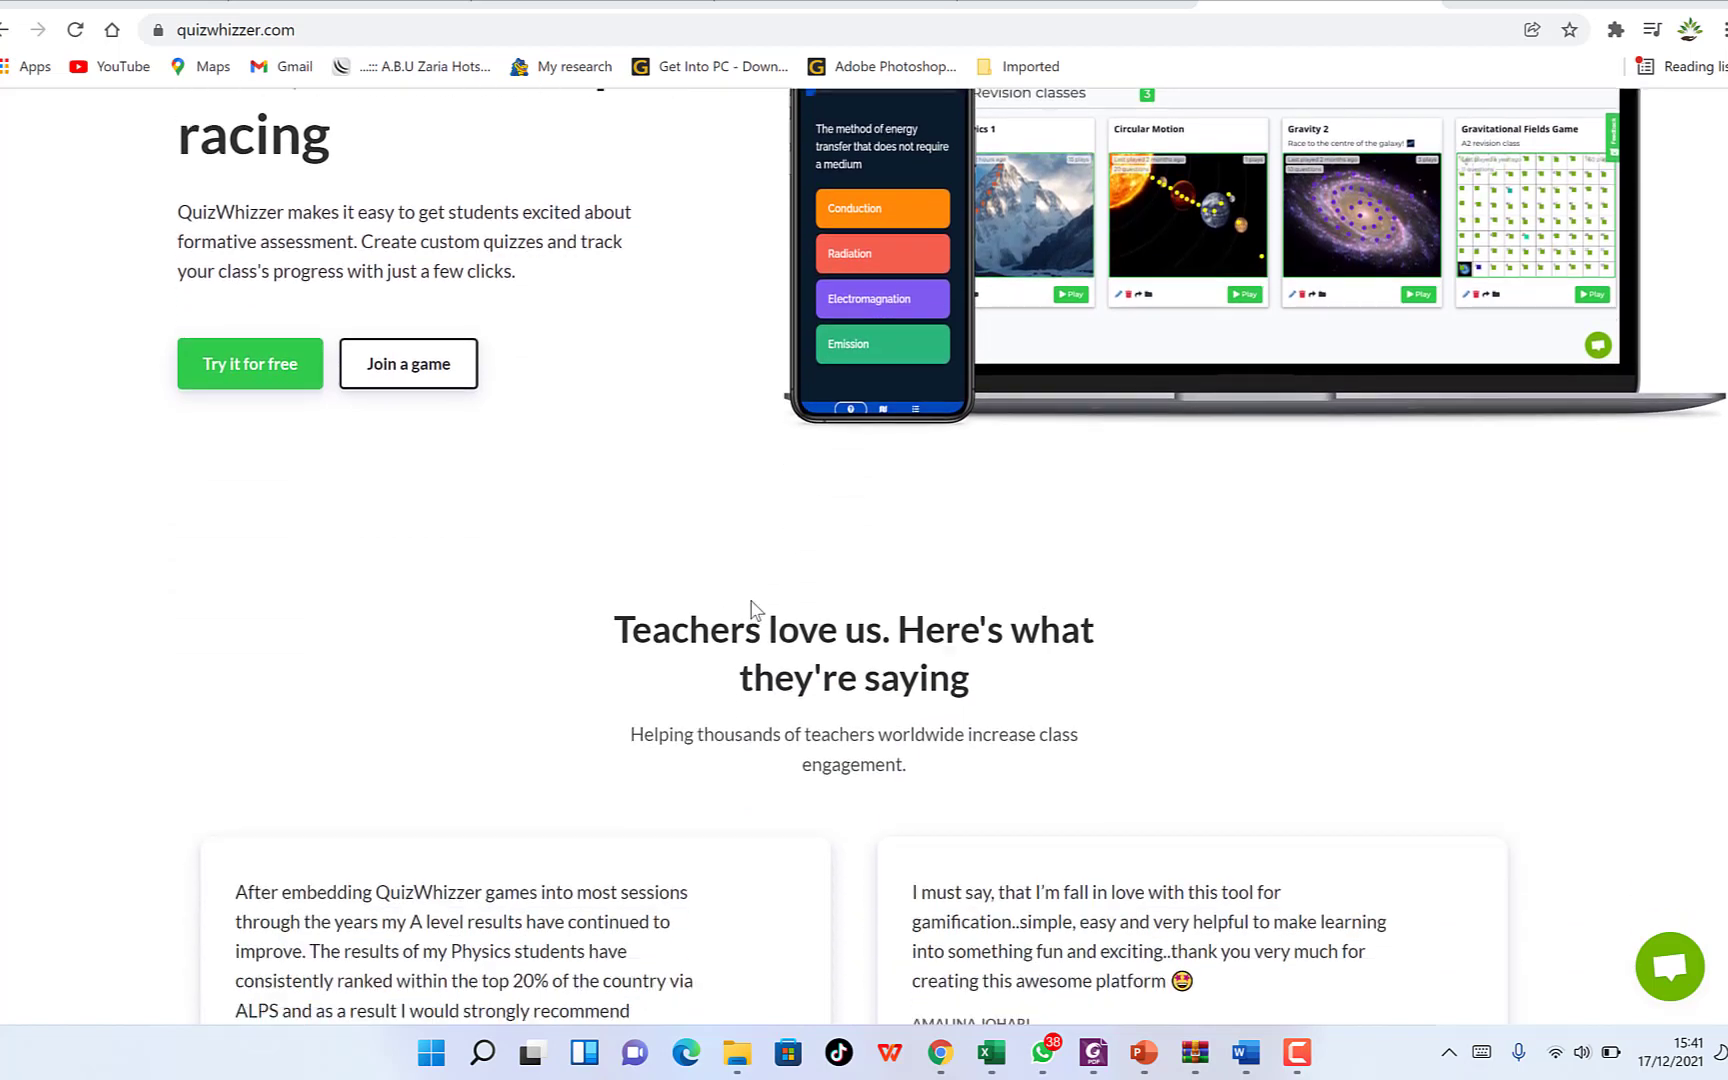
scroll(824, 684, down, 3)
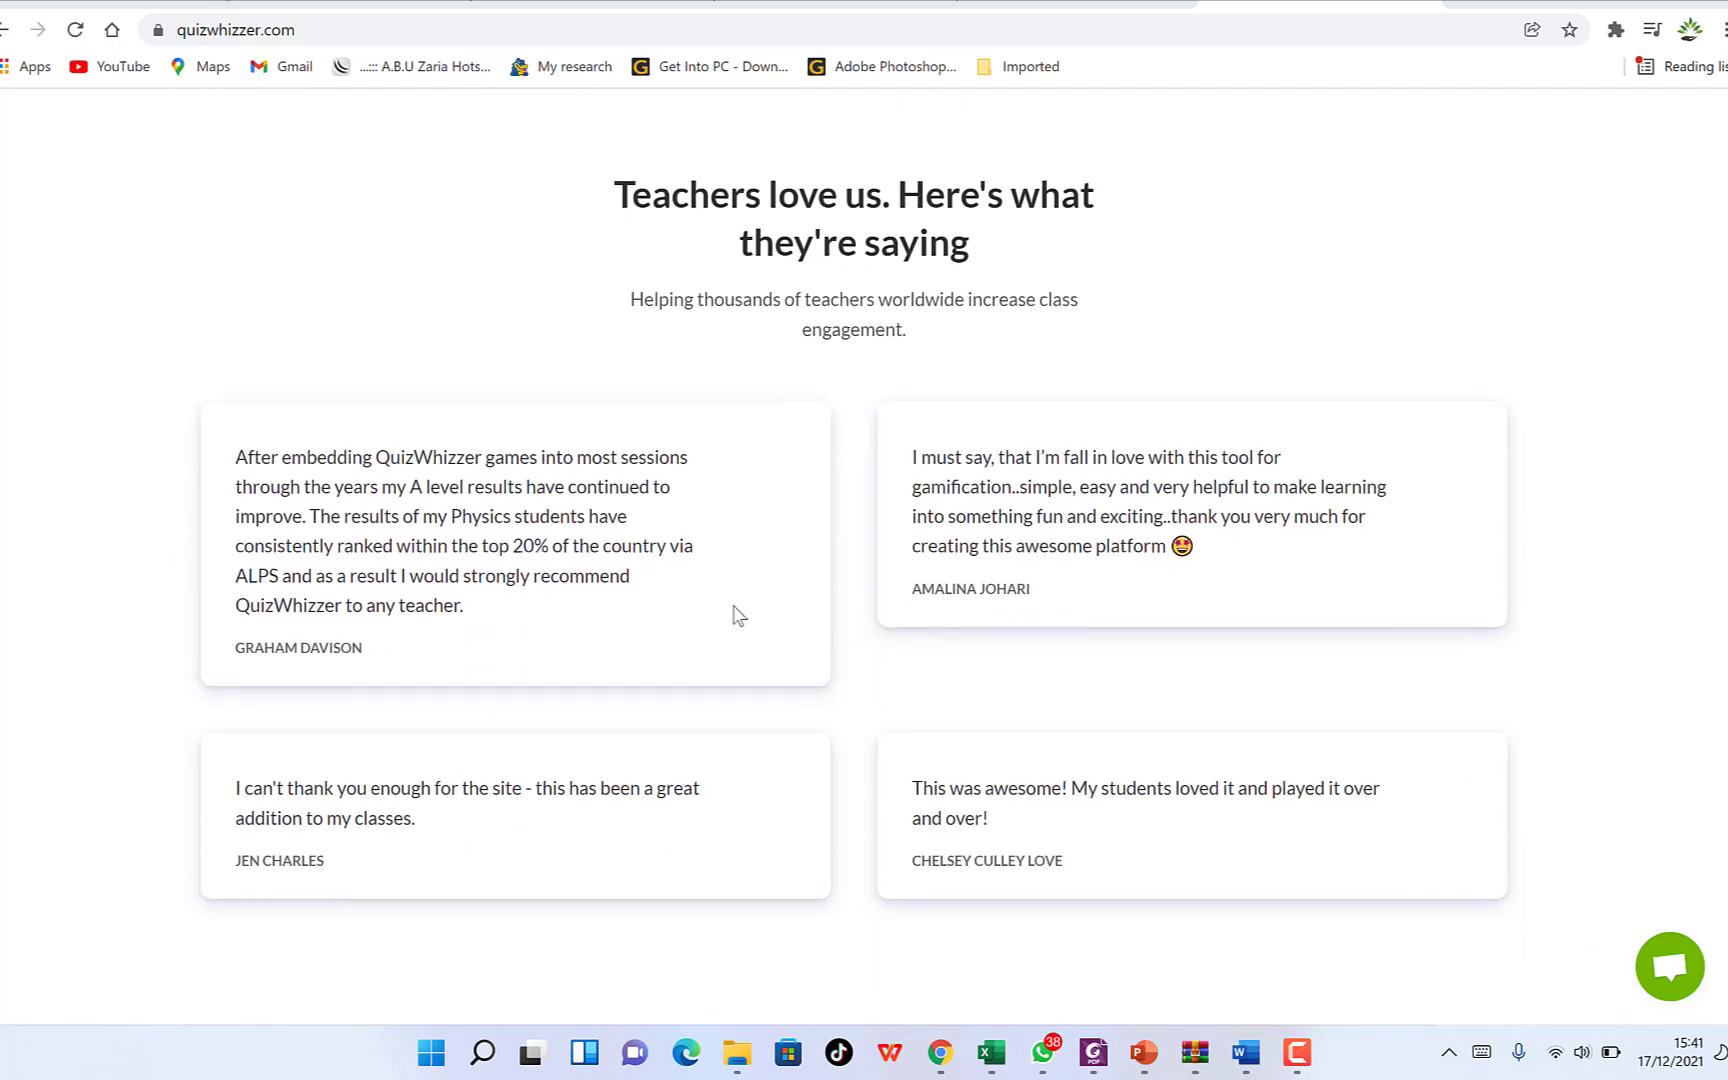
scroll(733, 613, down, 5)
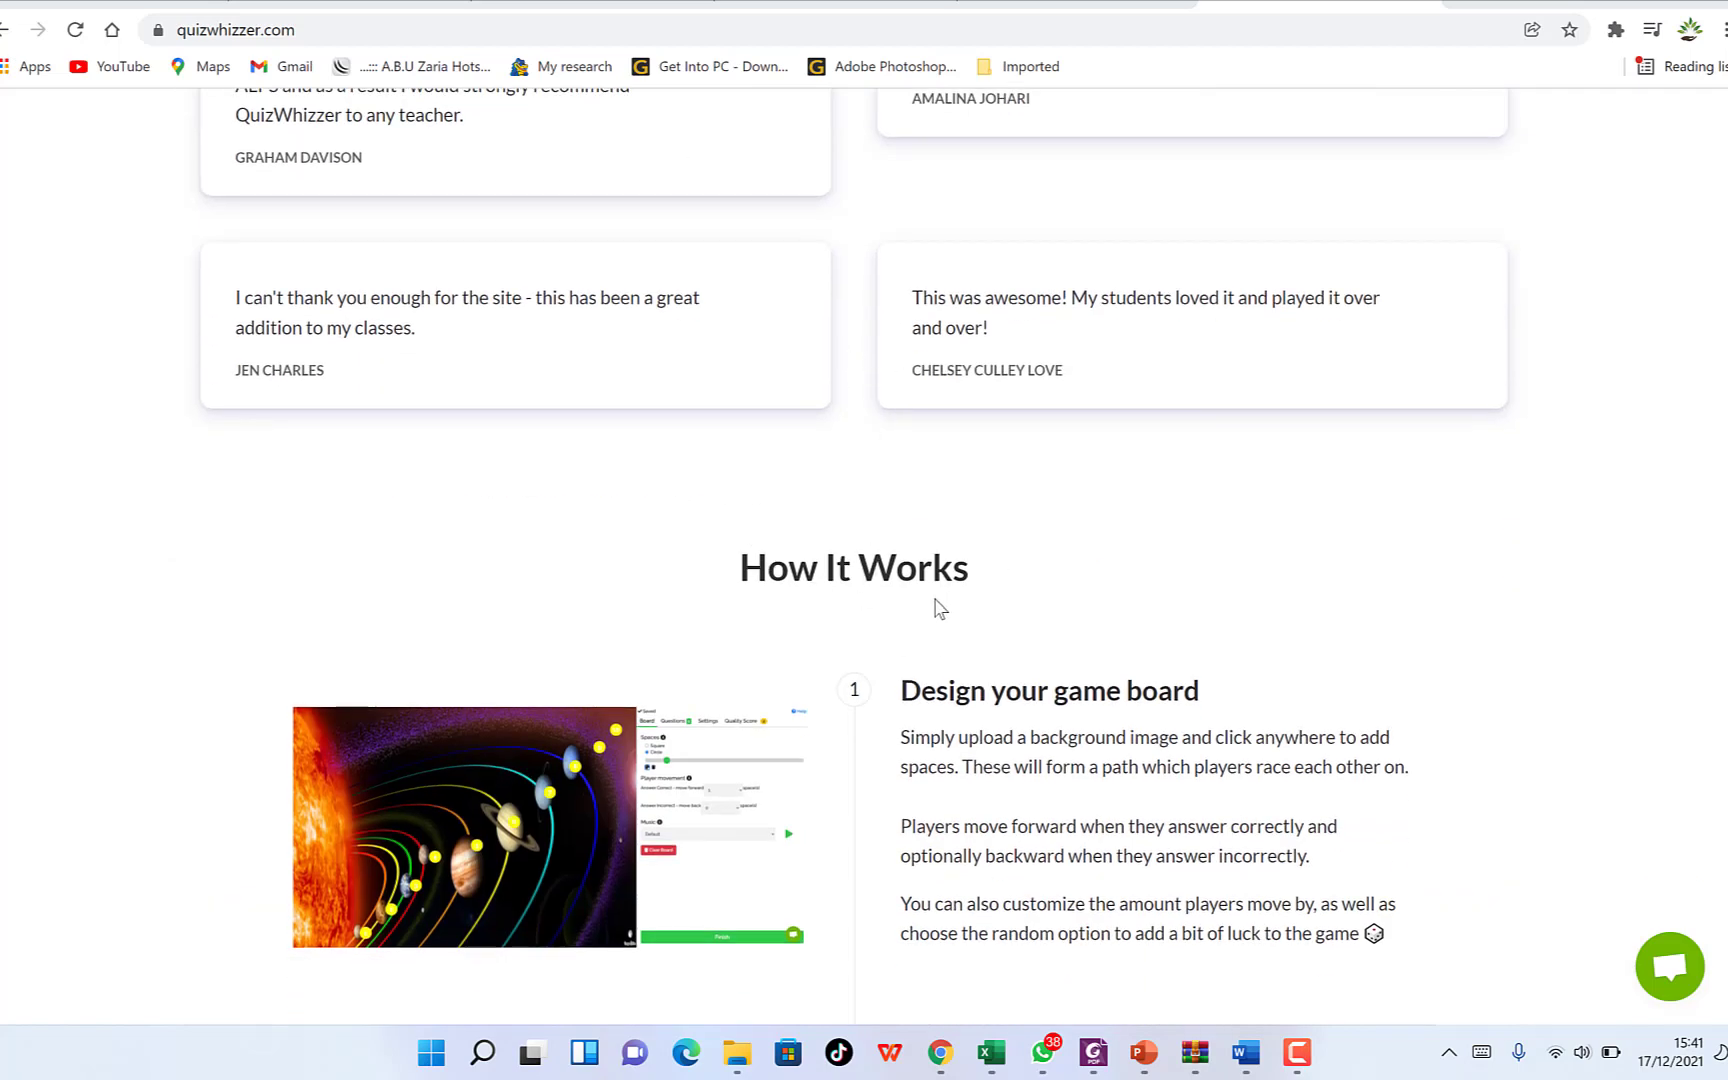
scroll(1210, 712, down, 1)
scroll(1210, 712, down, 1)
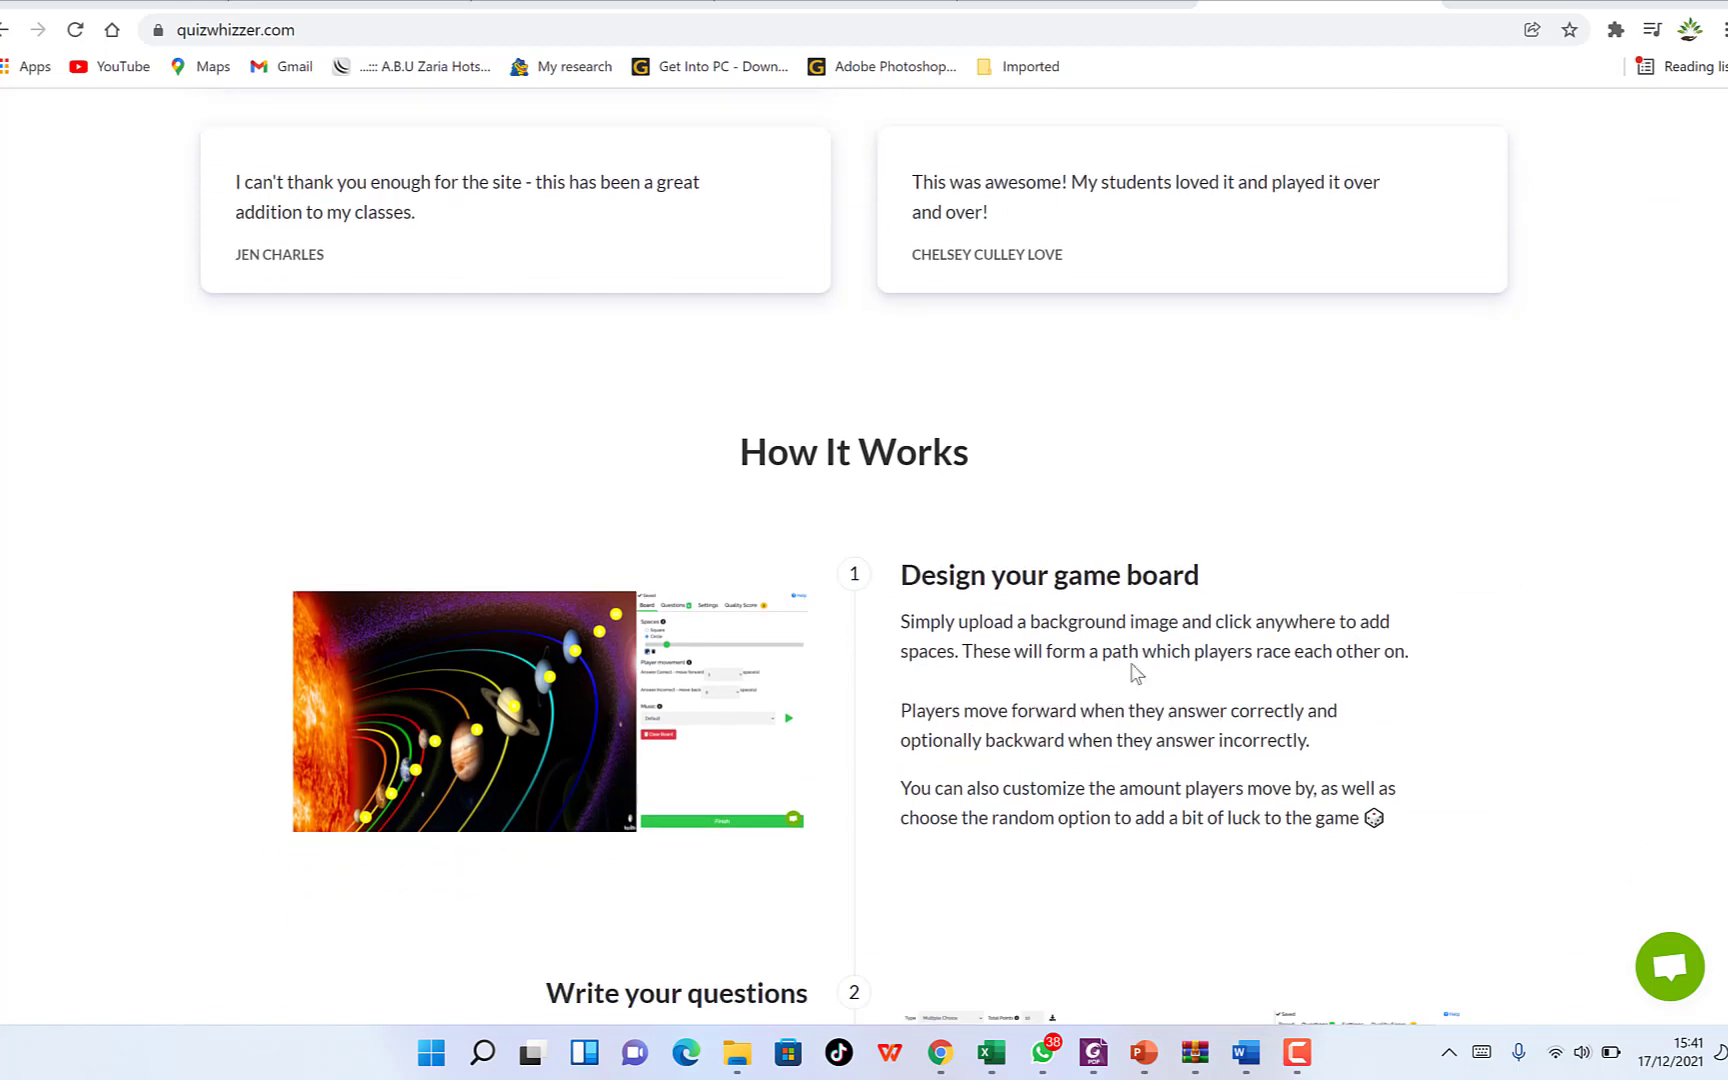
scroll(1024, 655, down, 8)
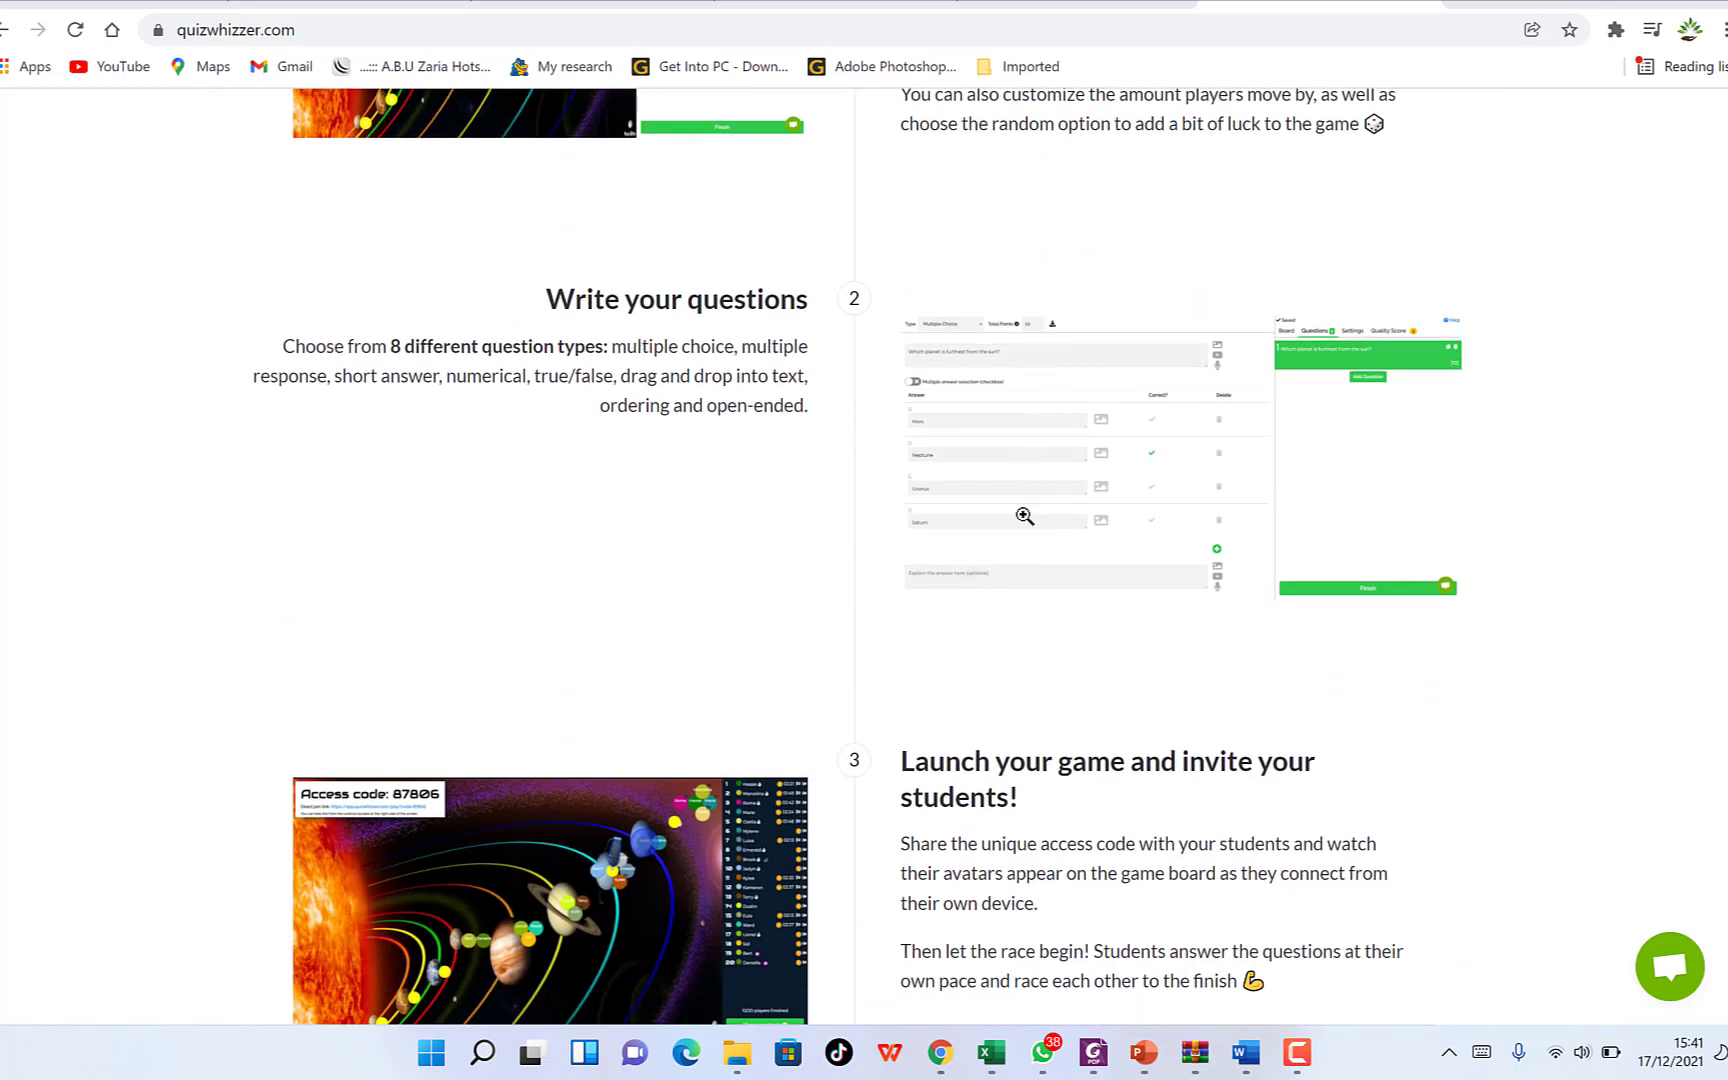
scroll(1009, 522, down, 5)
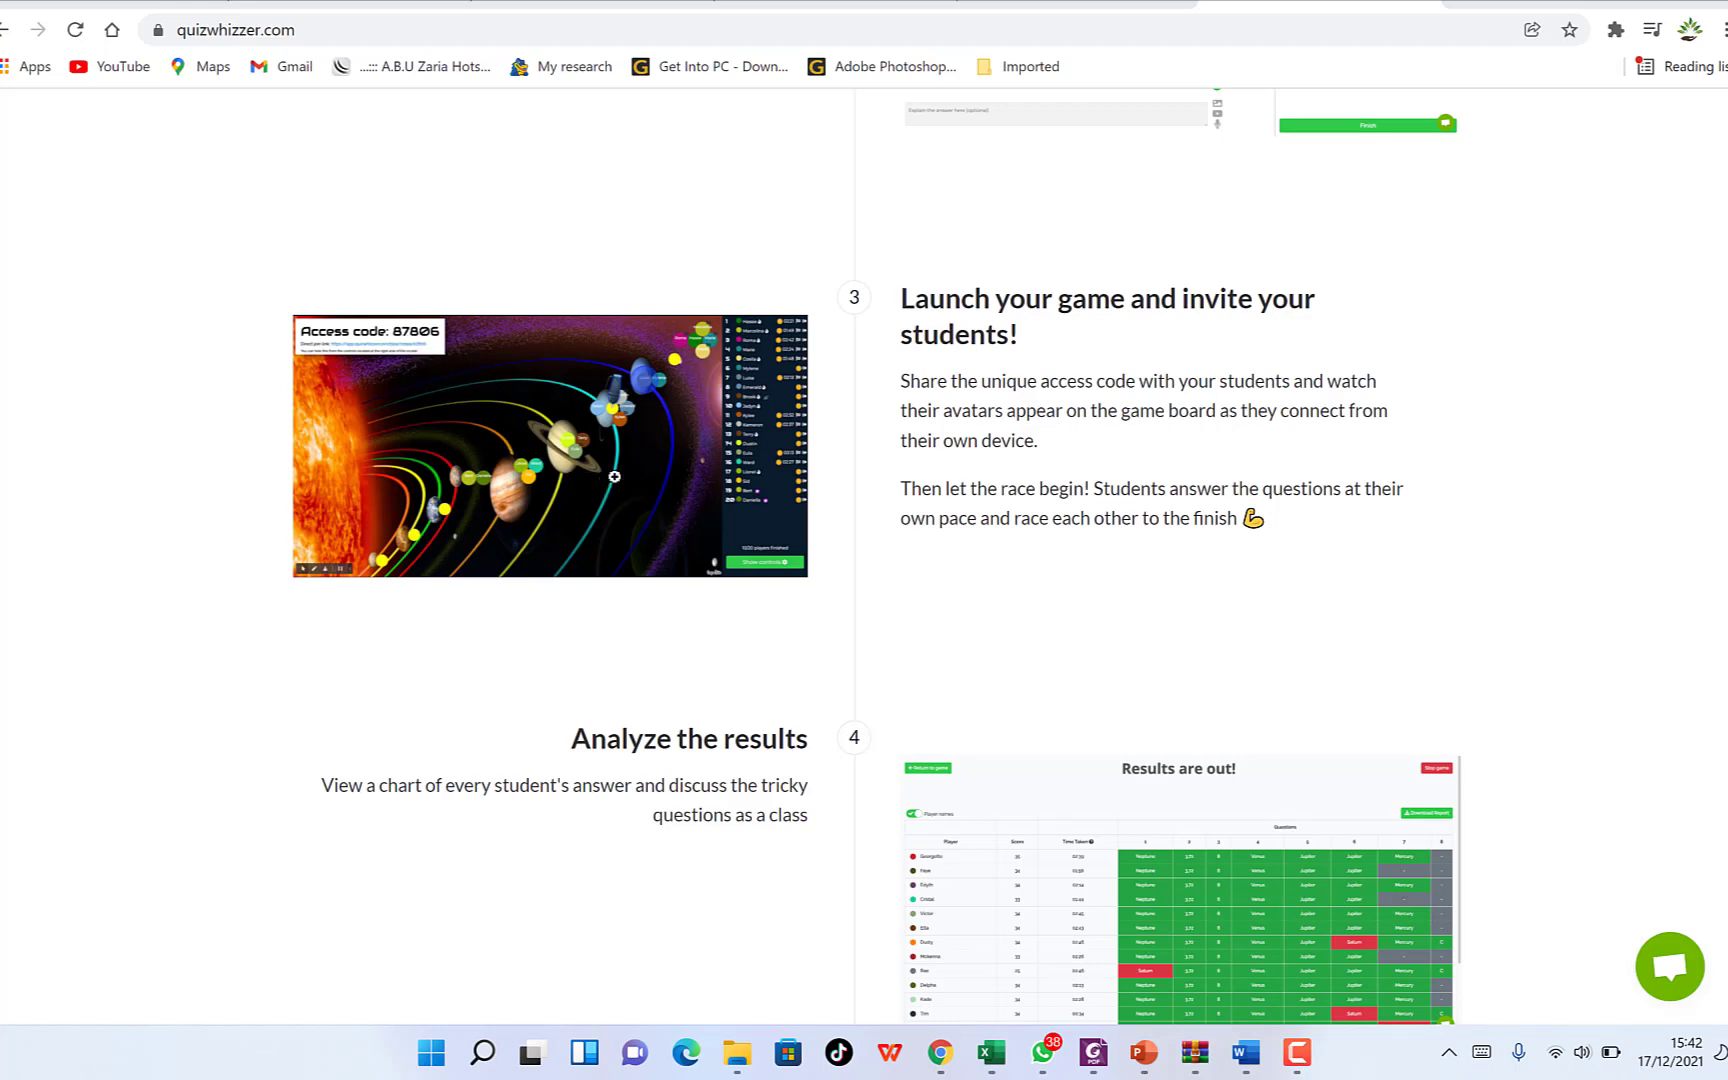
scroll(899, 636, down, 3)
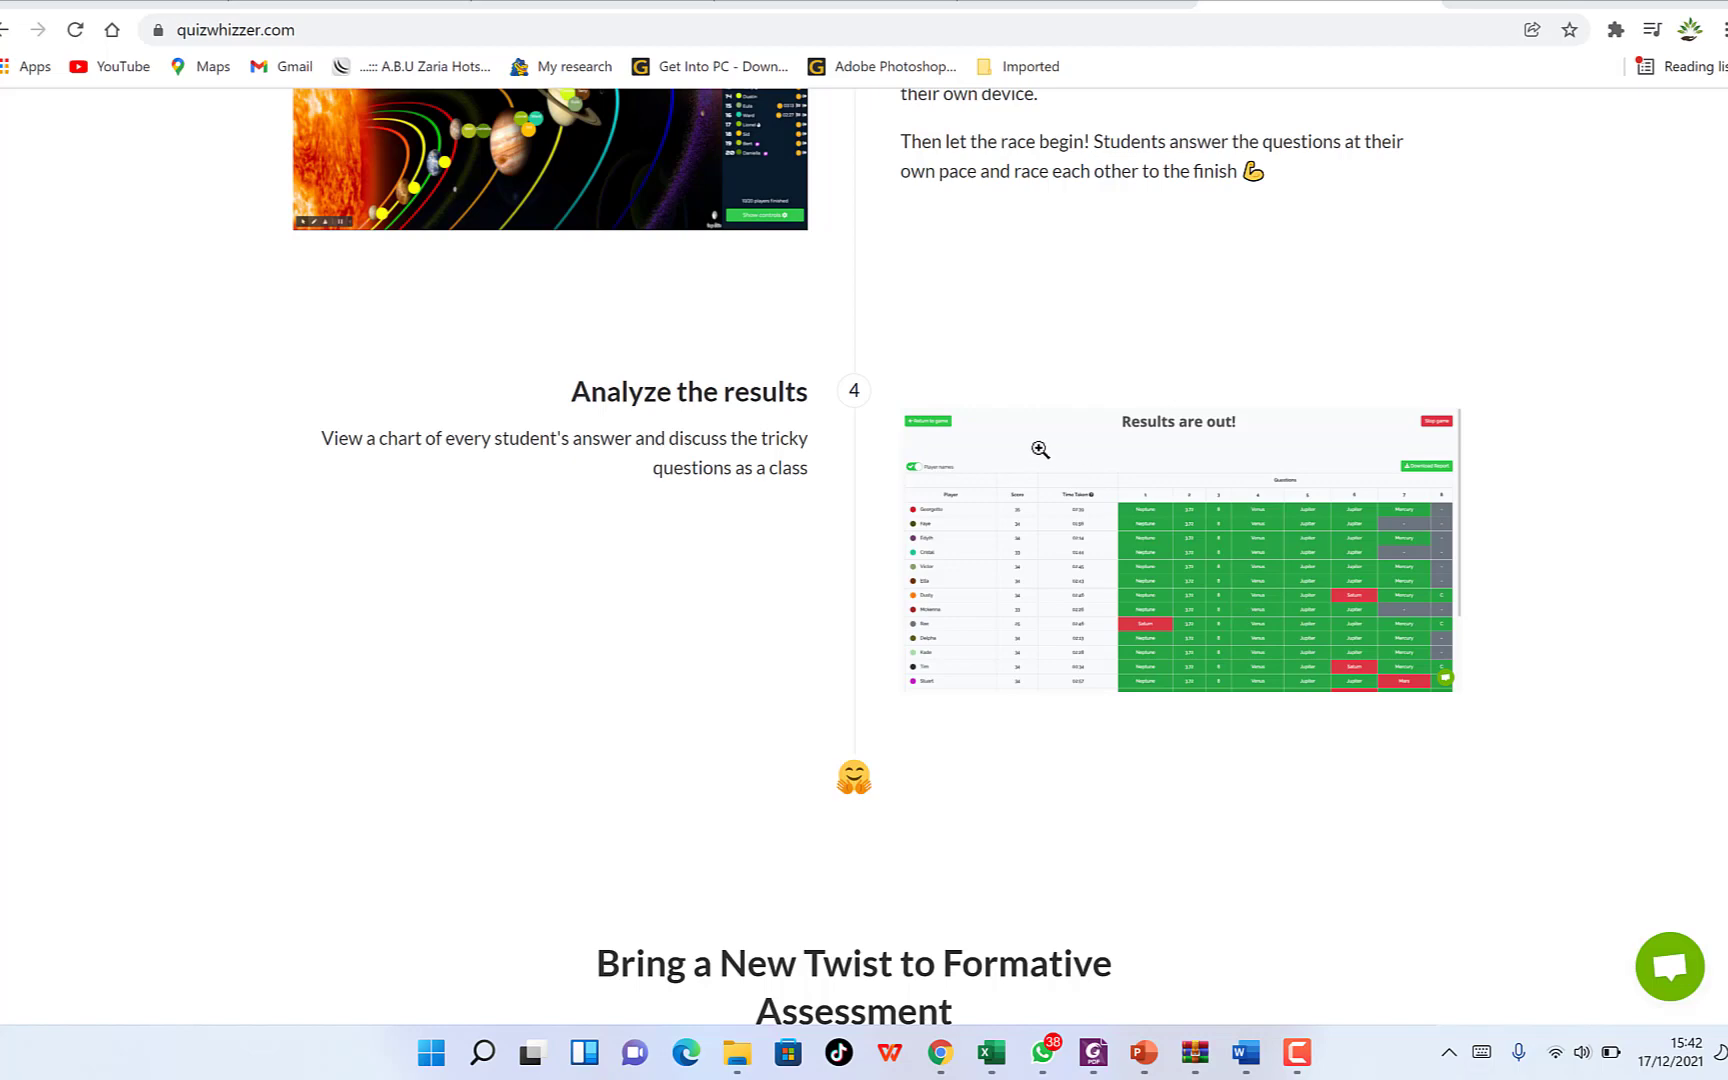
scroll(997, 475, down, 9)
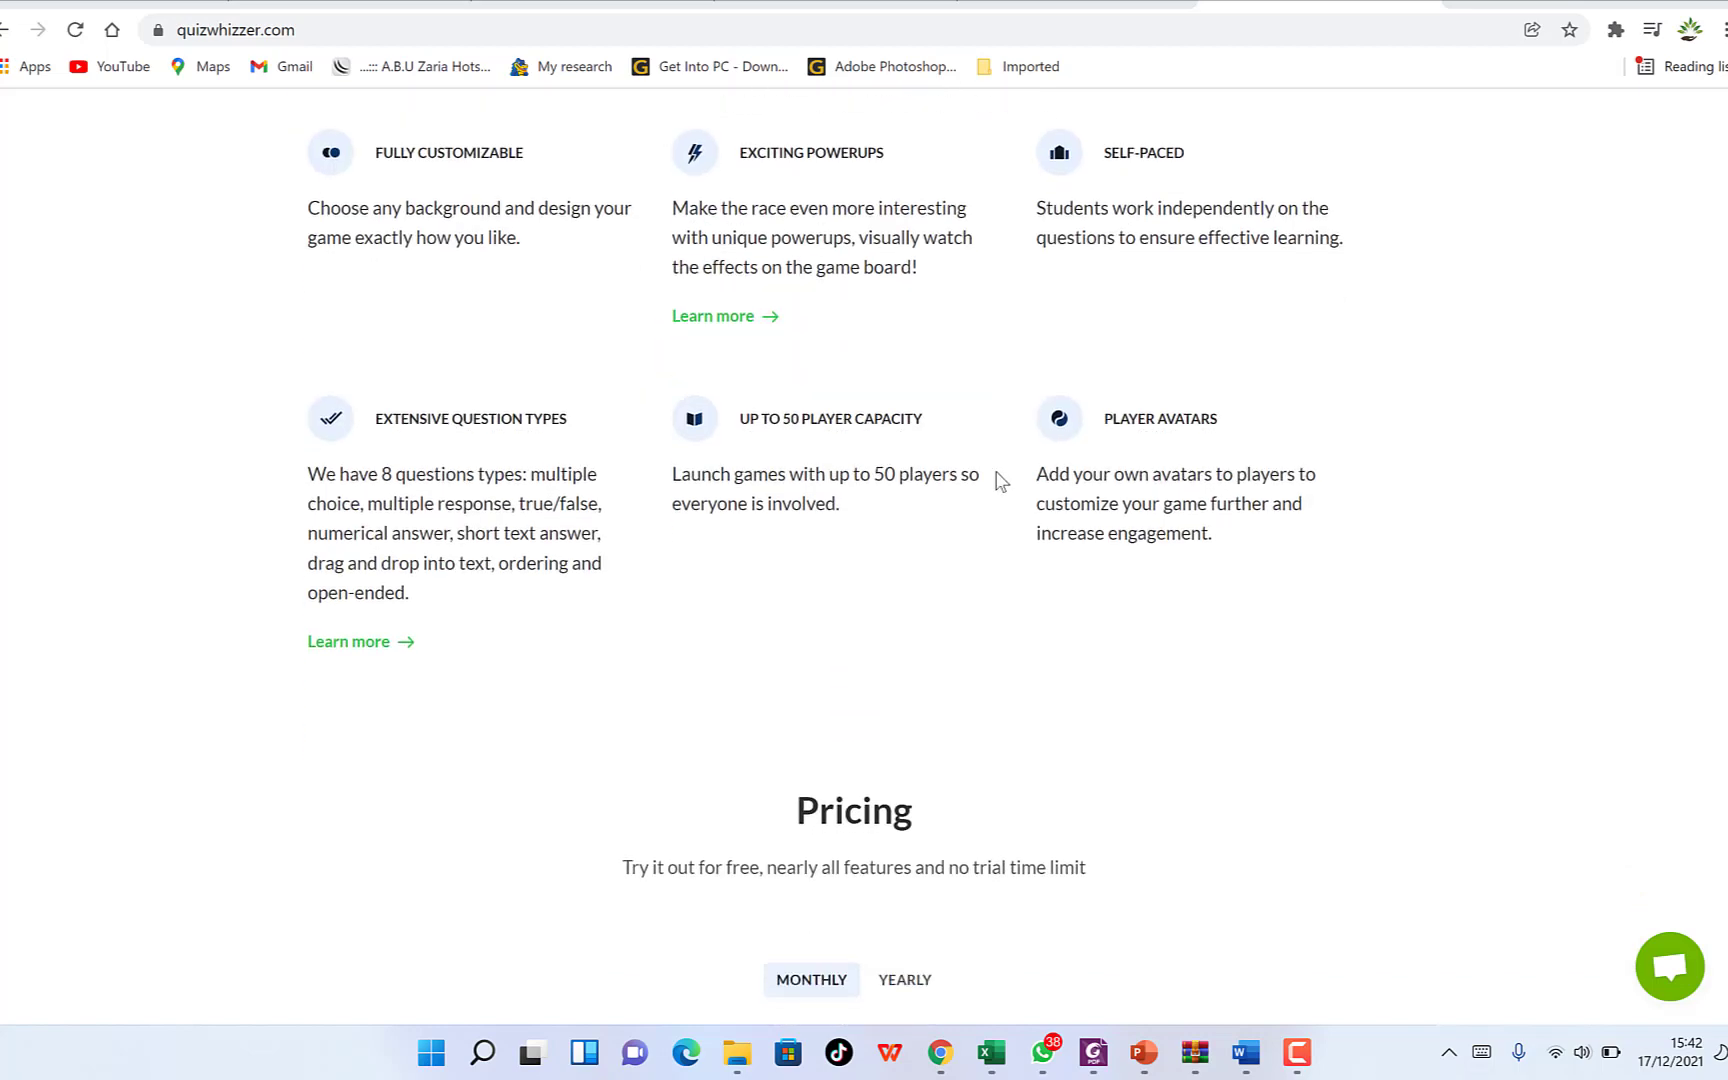
Compare the monthly Free and Pro plans in the Pricing section, including their prices and included features
scroll(1000, 480, down, 4)
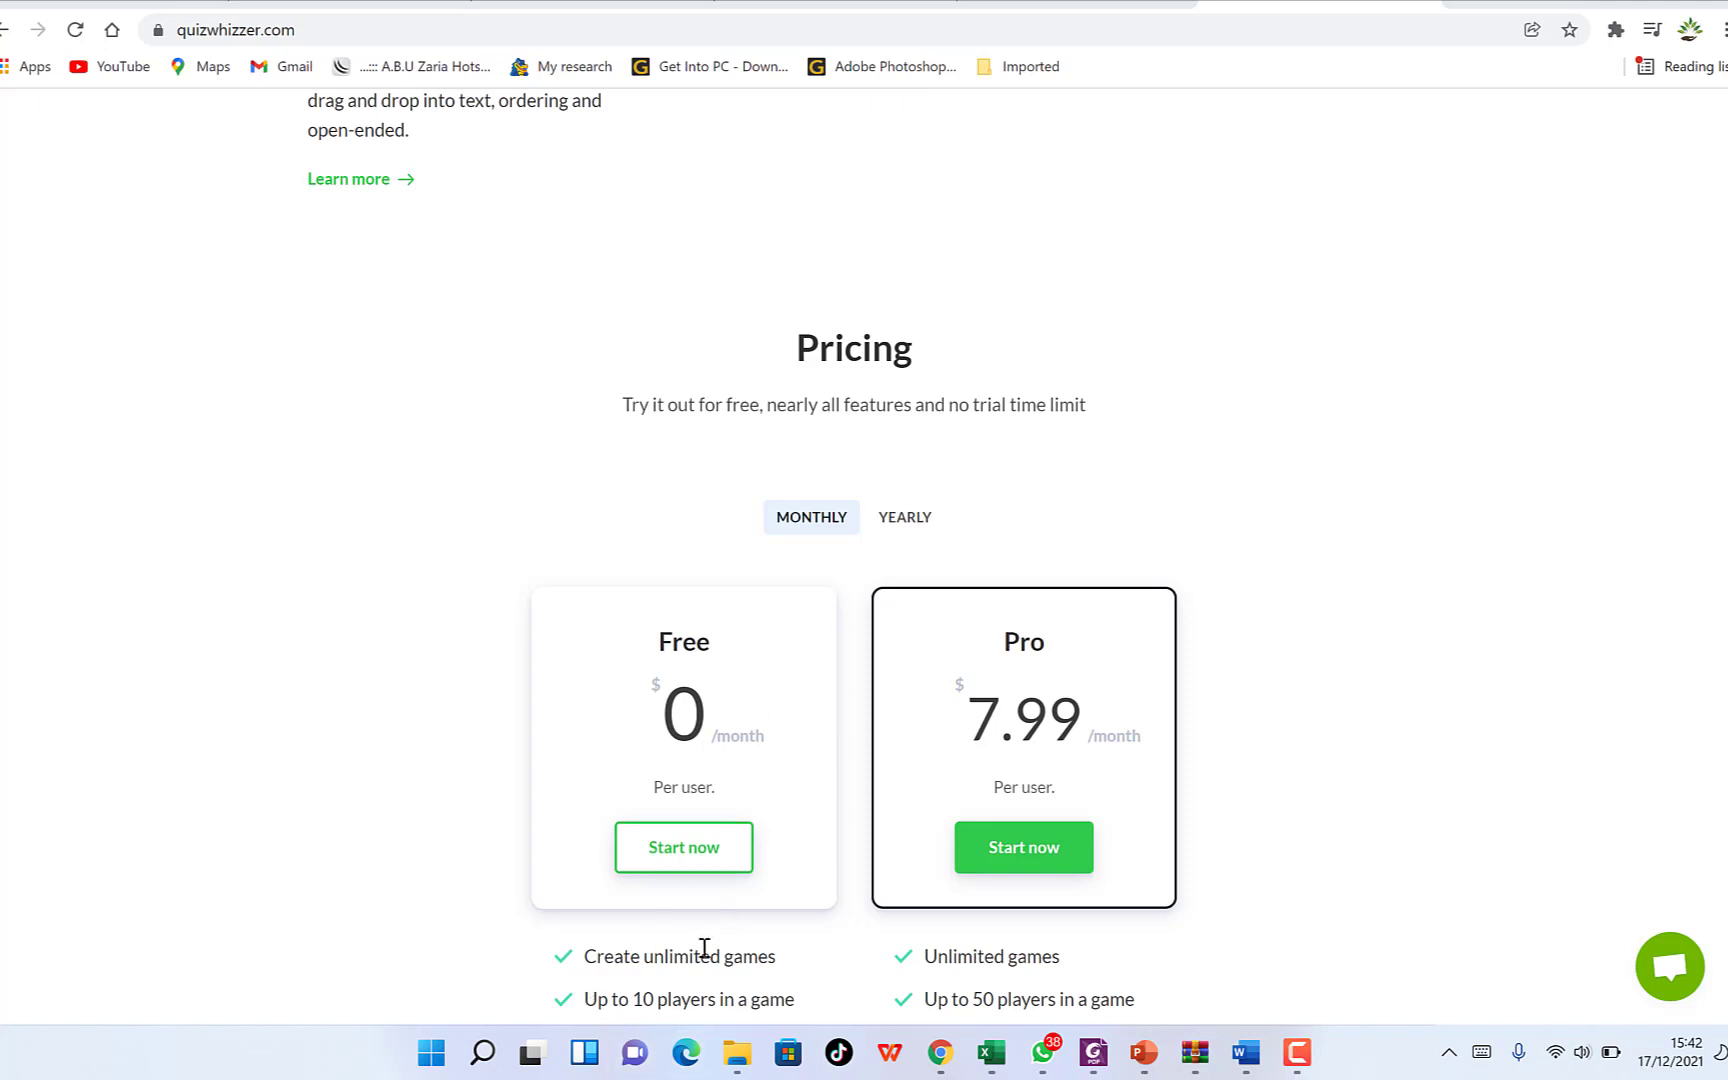
scroll(721, 960, down, 1)
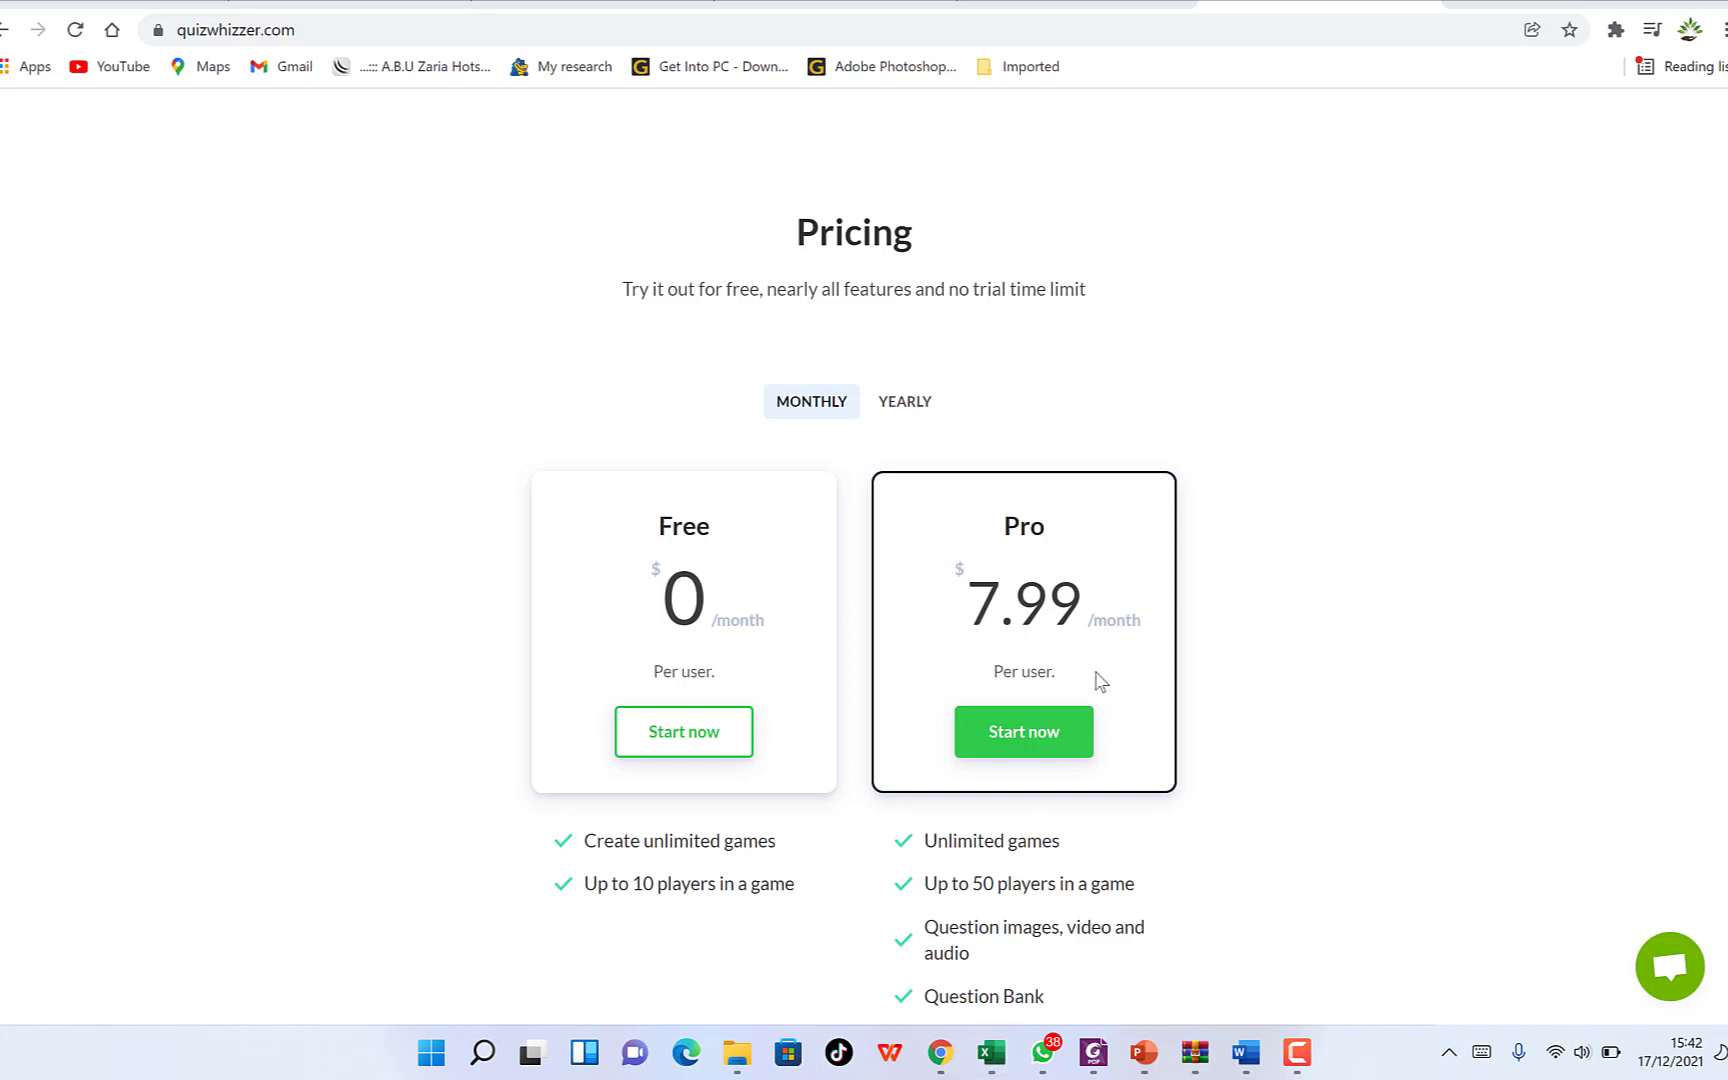
scroll(1103, 685, down, 1)
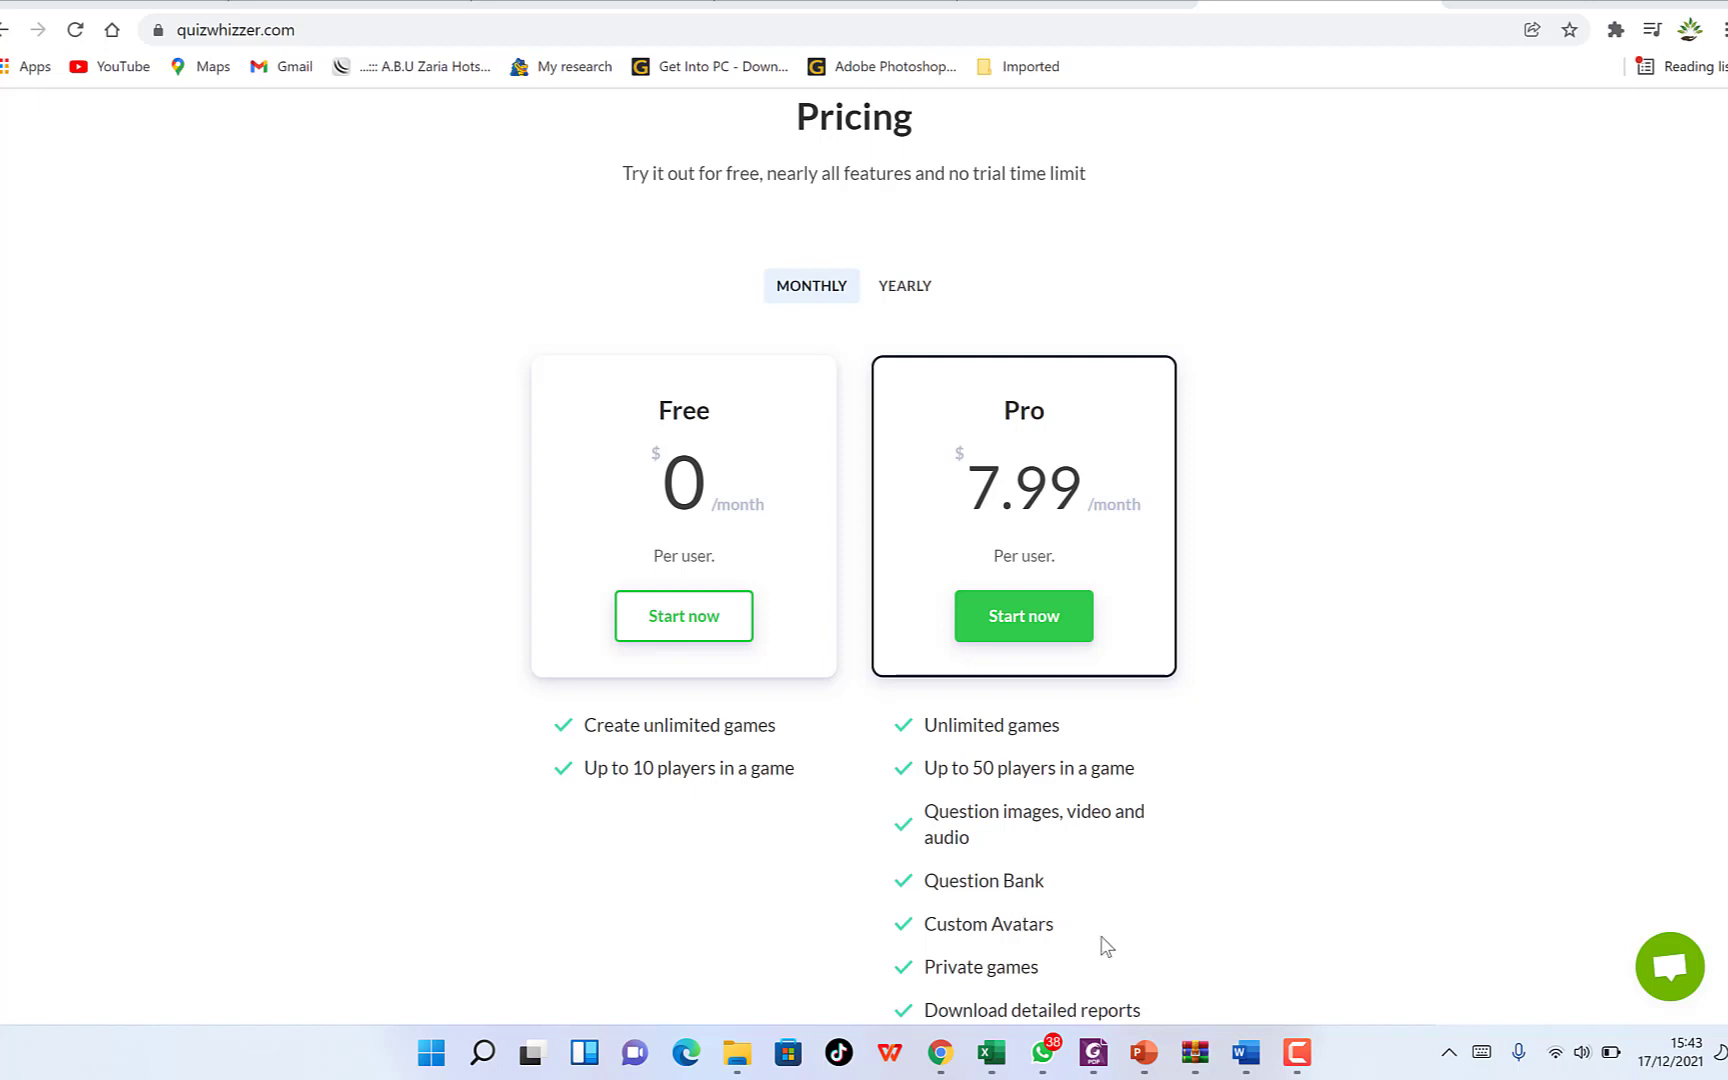
scroll(1105, 945, down, 2)
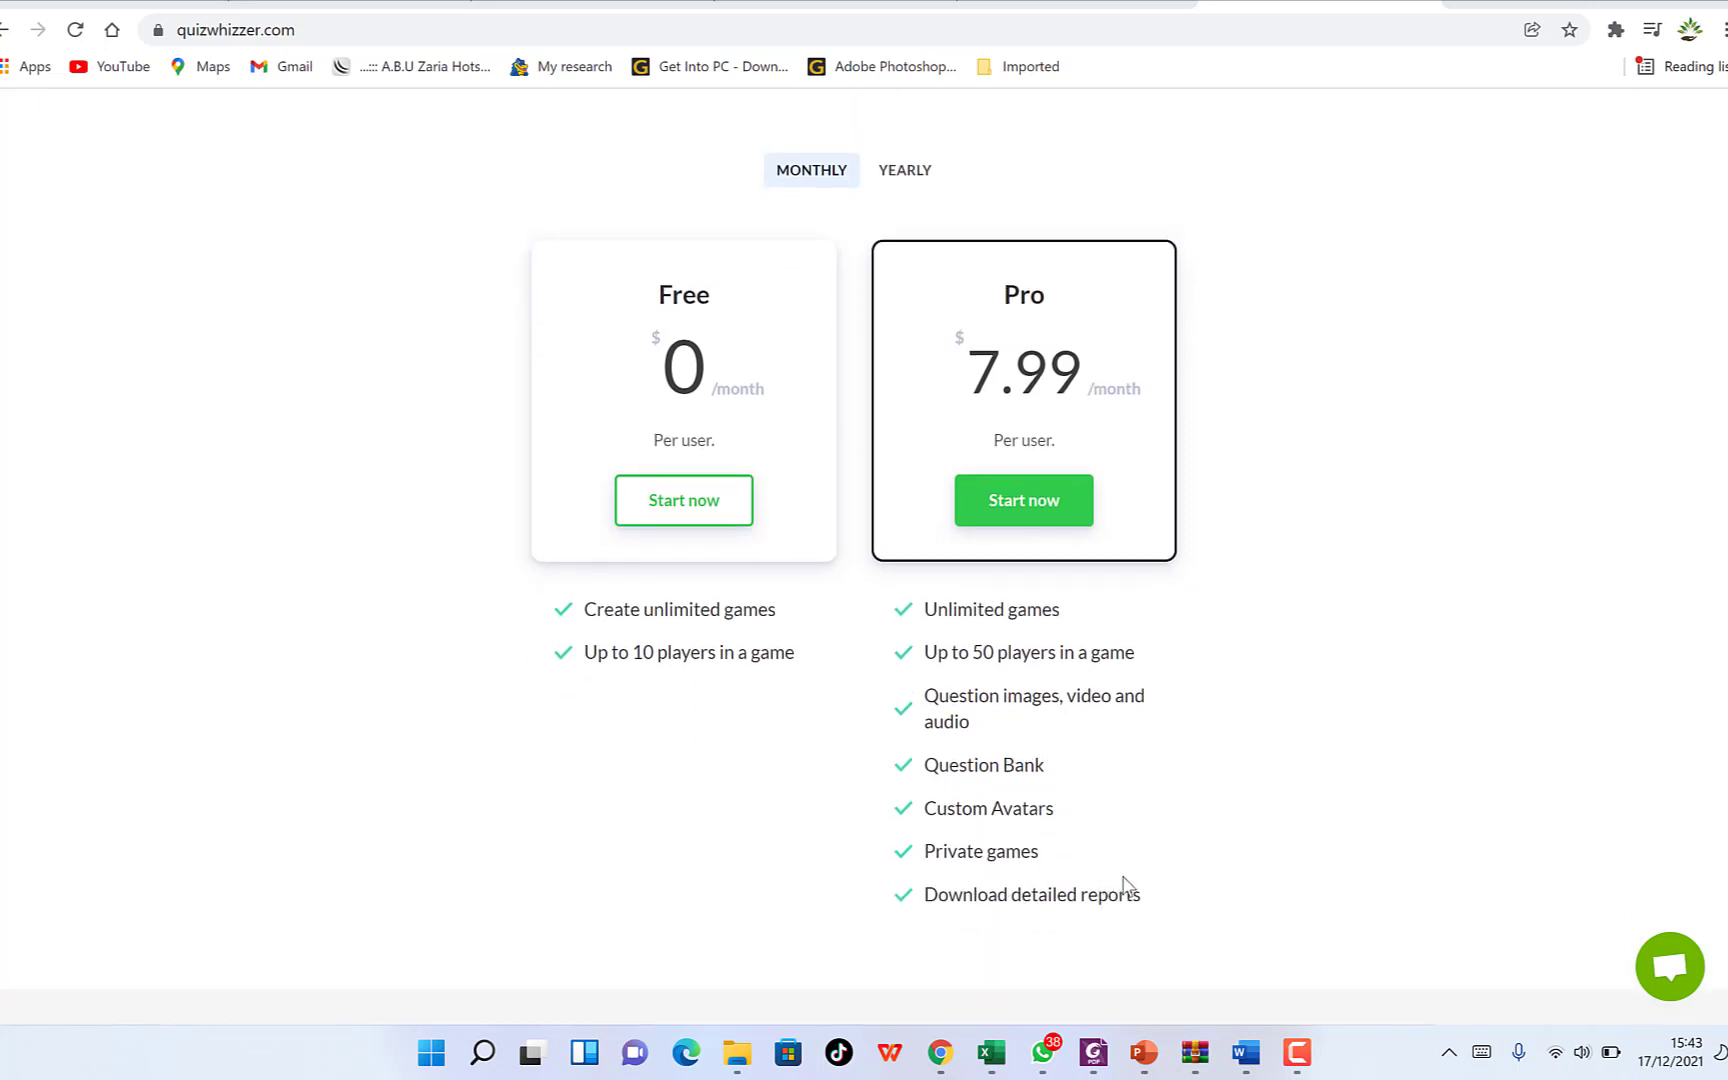
scroll(1150, 840, up, 3)
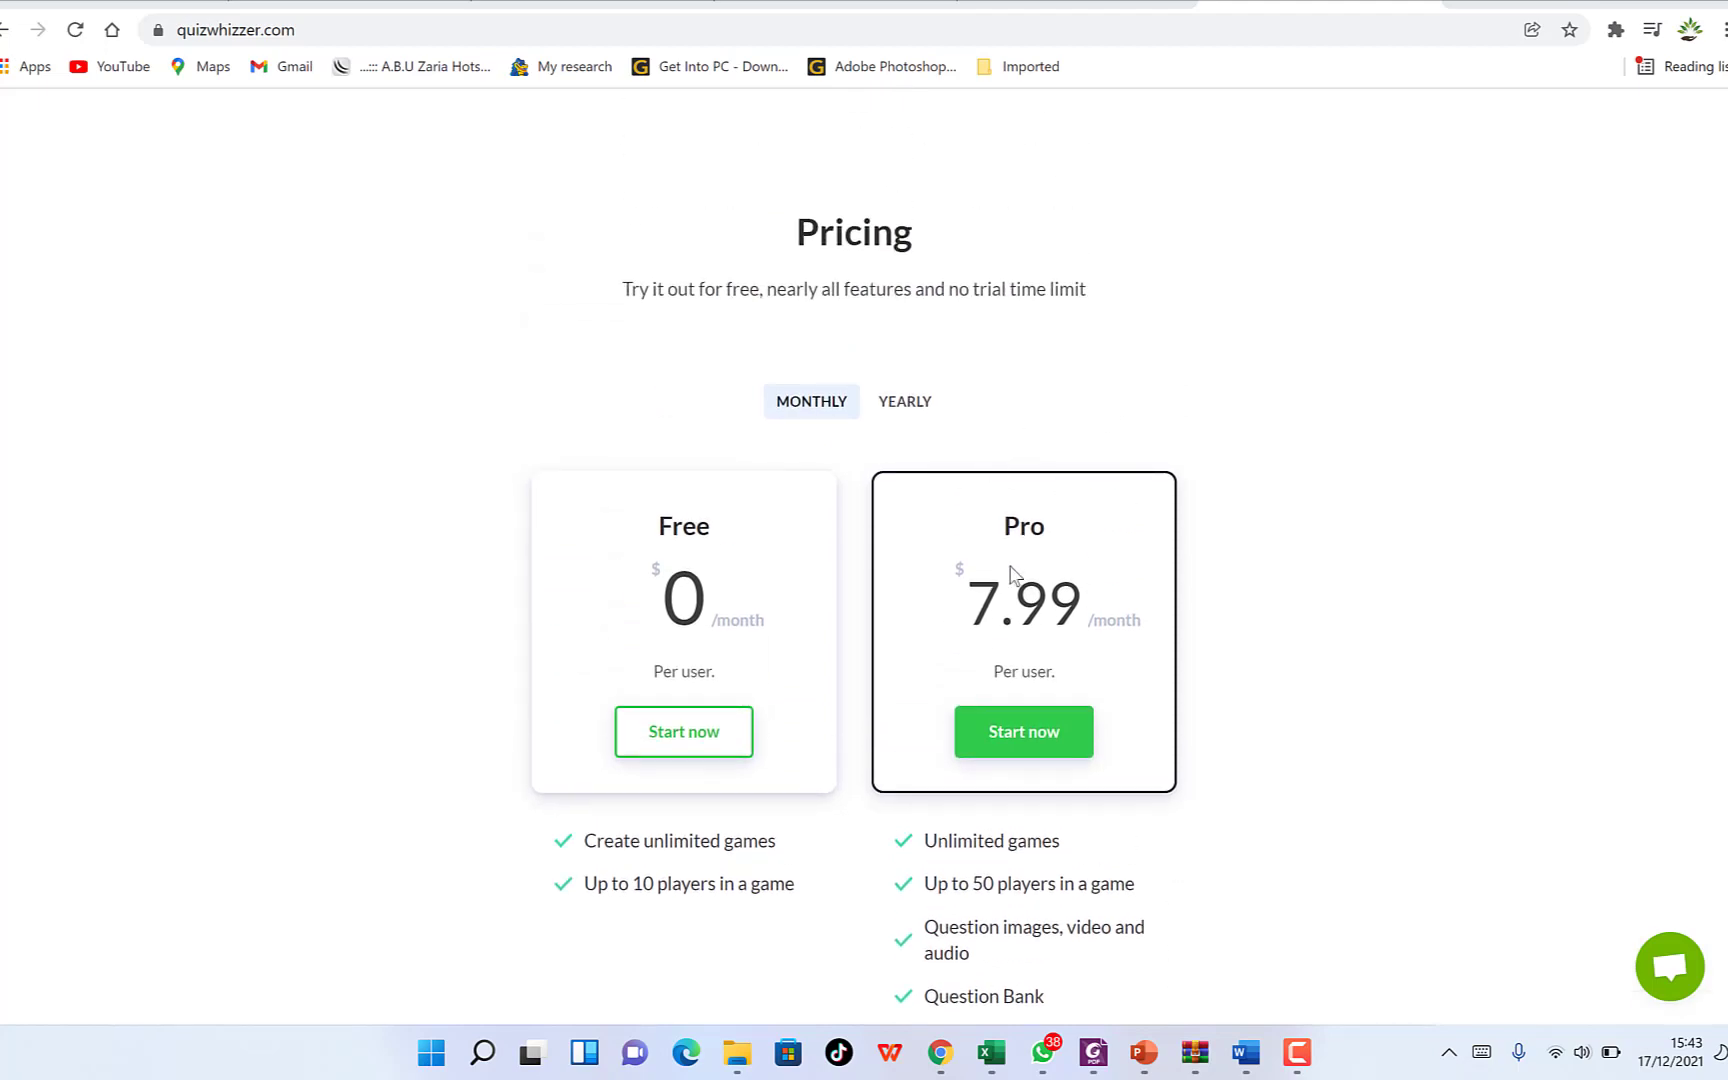
scroll(1075, 575, up, 10)
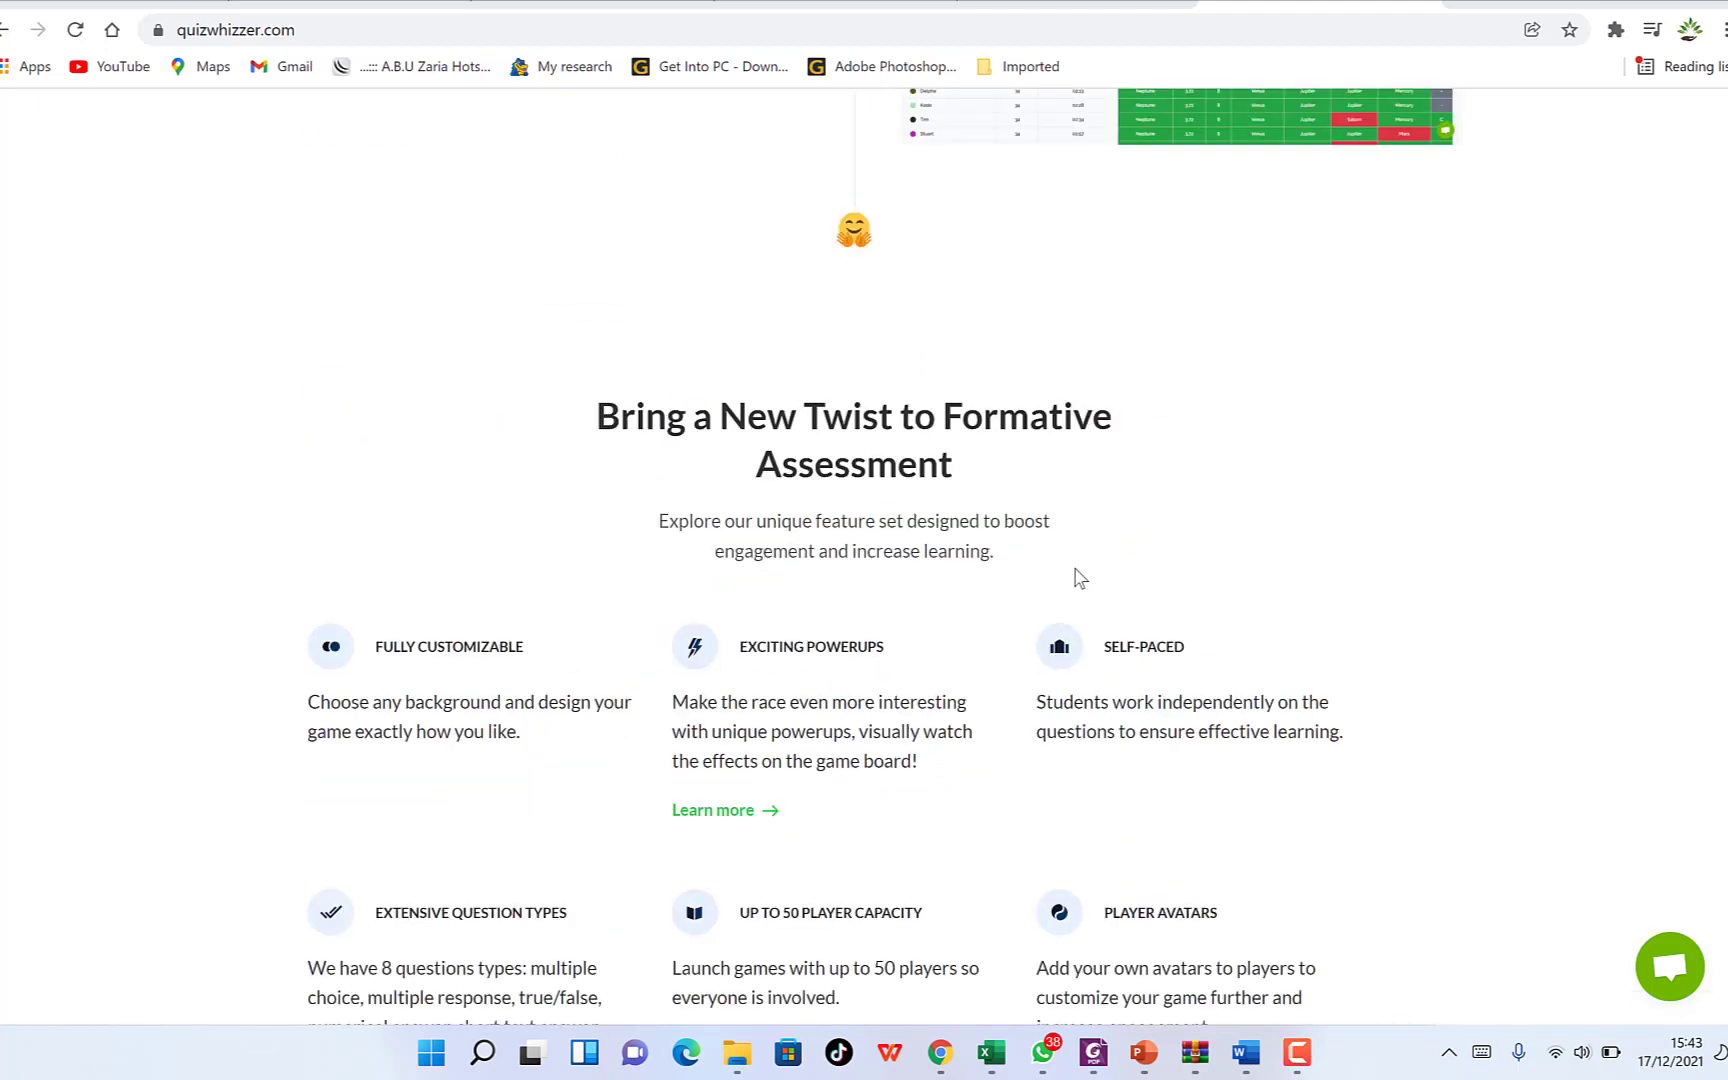
Sign up for the Free plan, choosing to create or host a game, and begin the account form with the username
scroll(1040, 565, down, 12)
click(688, 508)
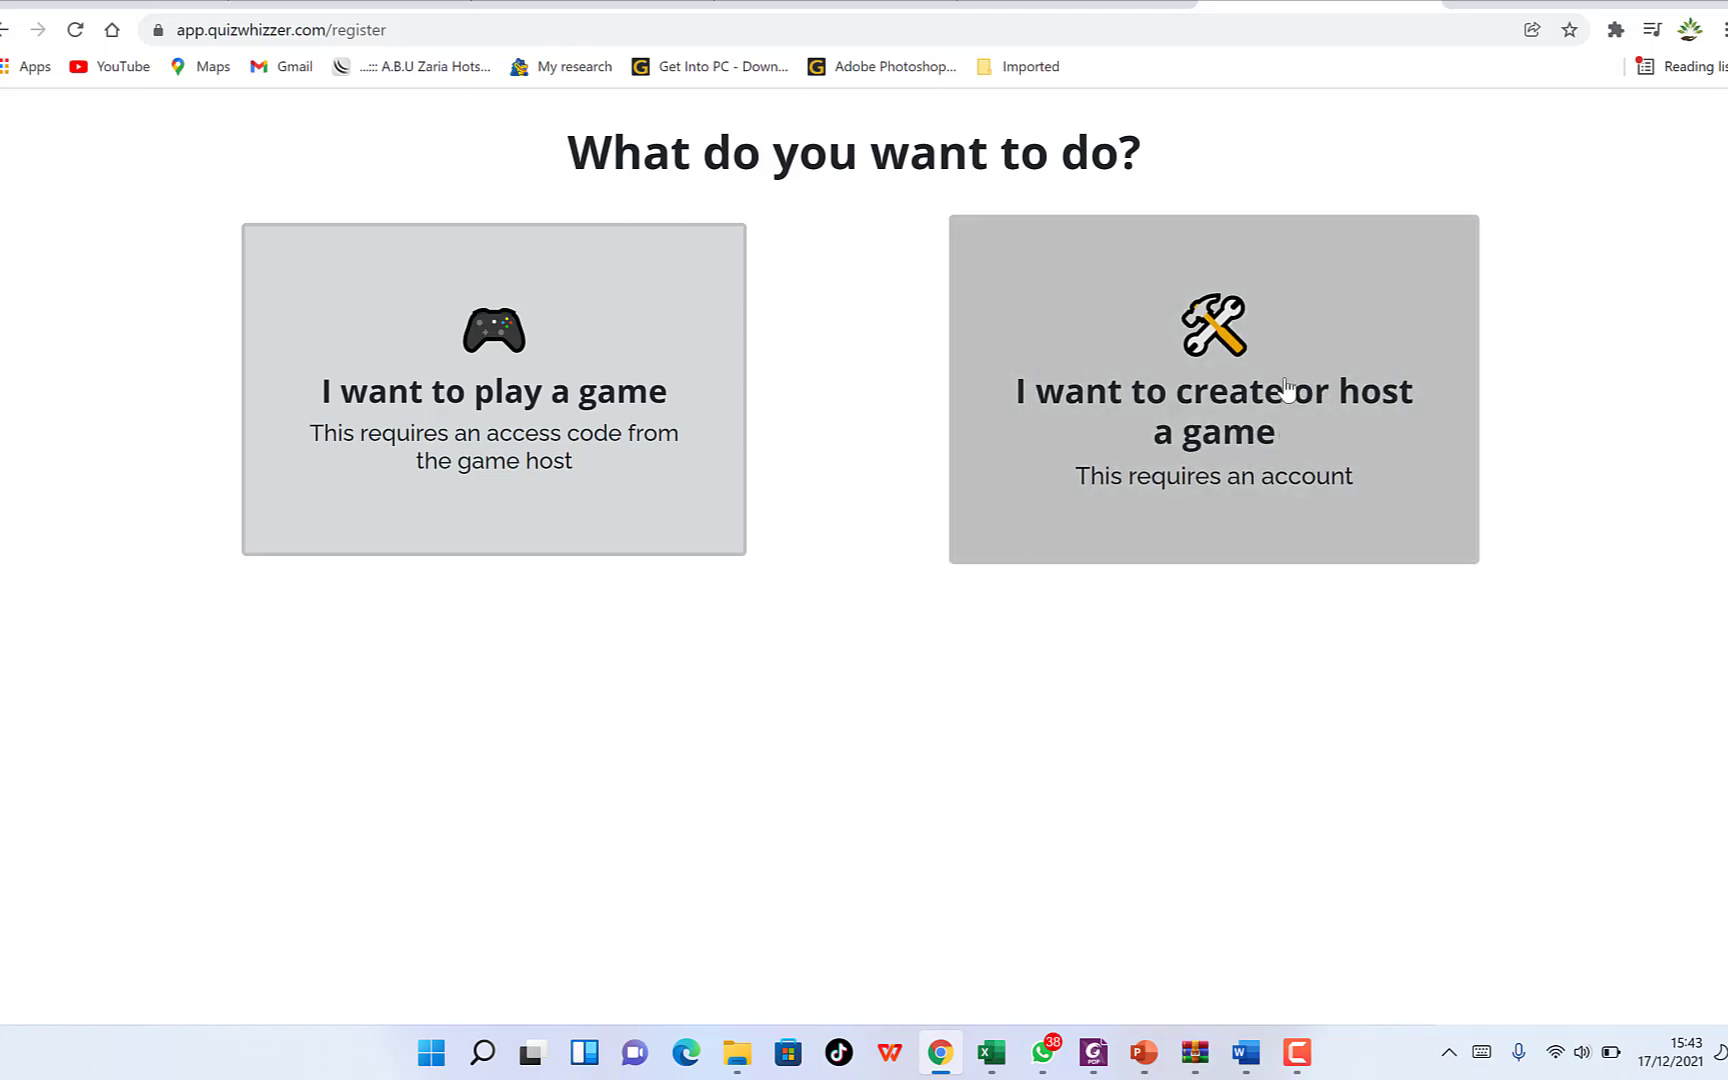
click(1205, 440)
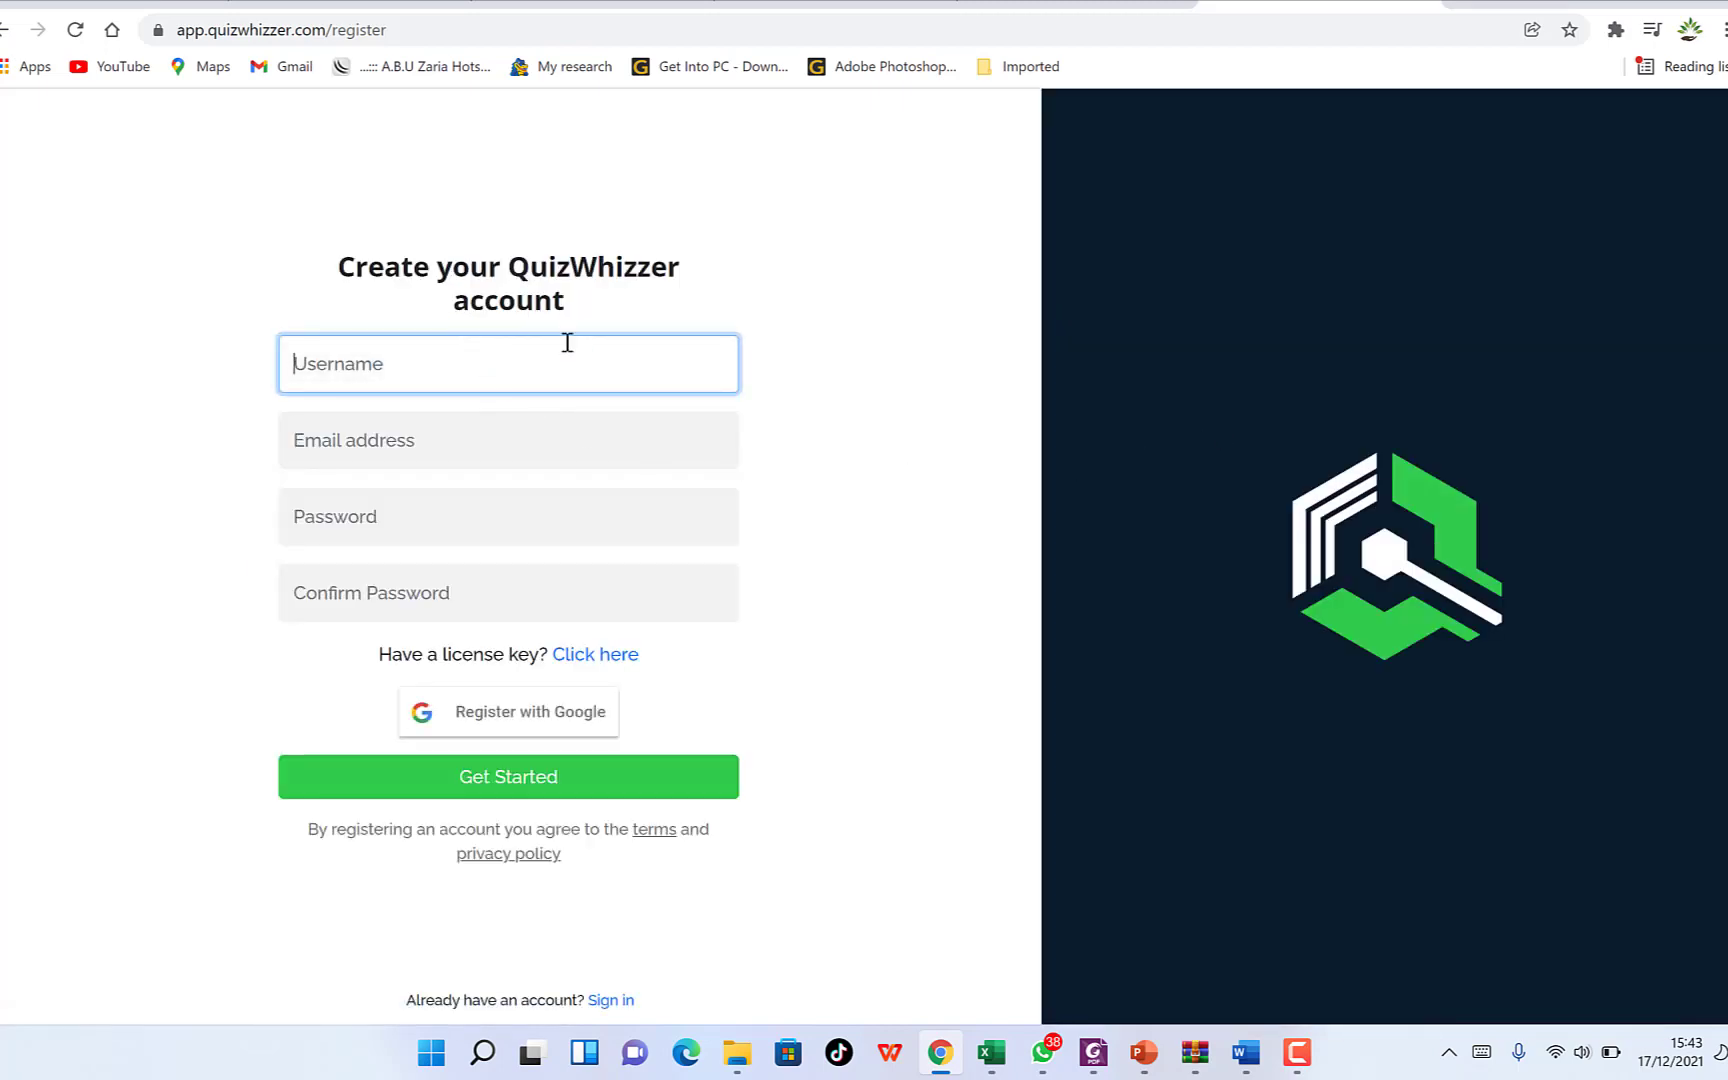
click(459, 368)
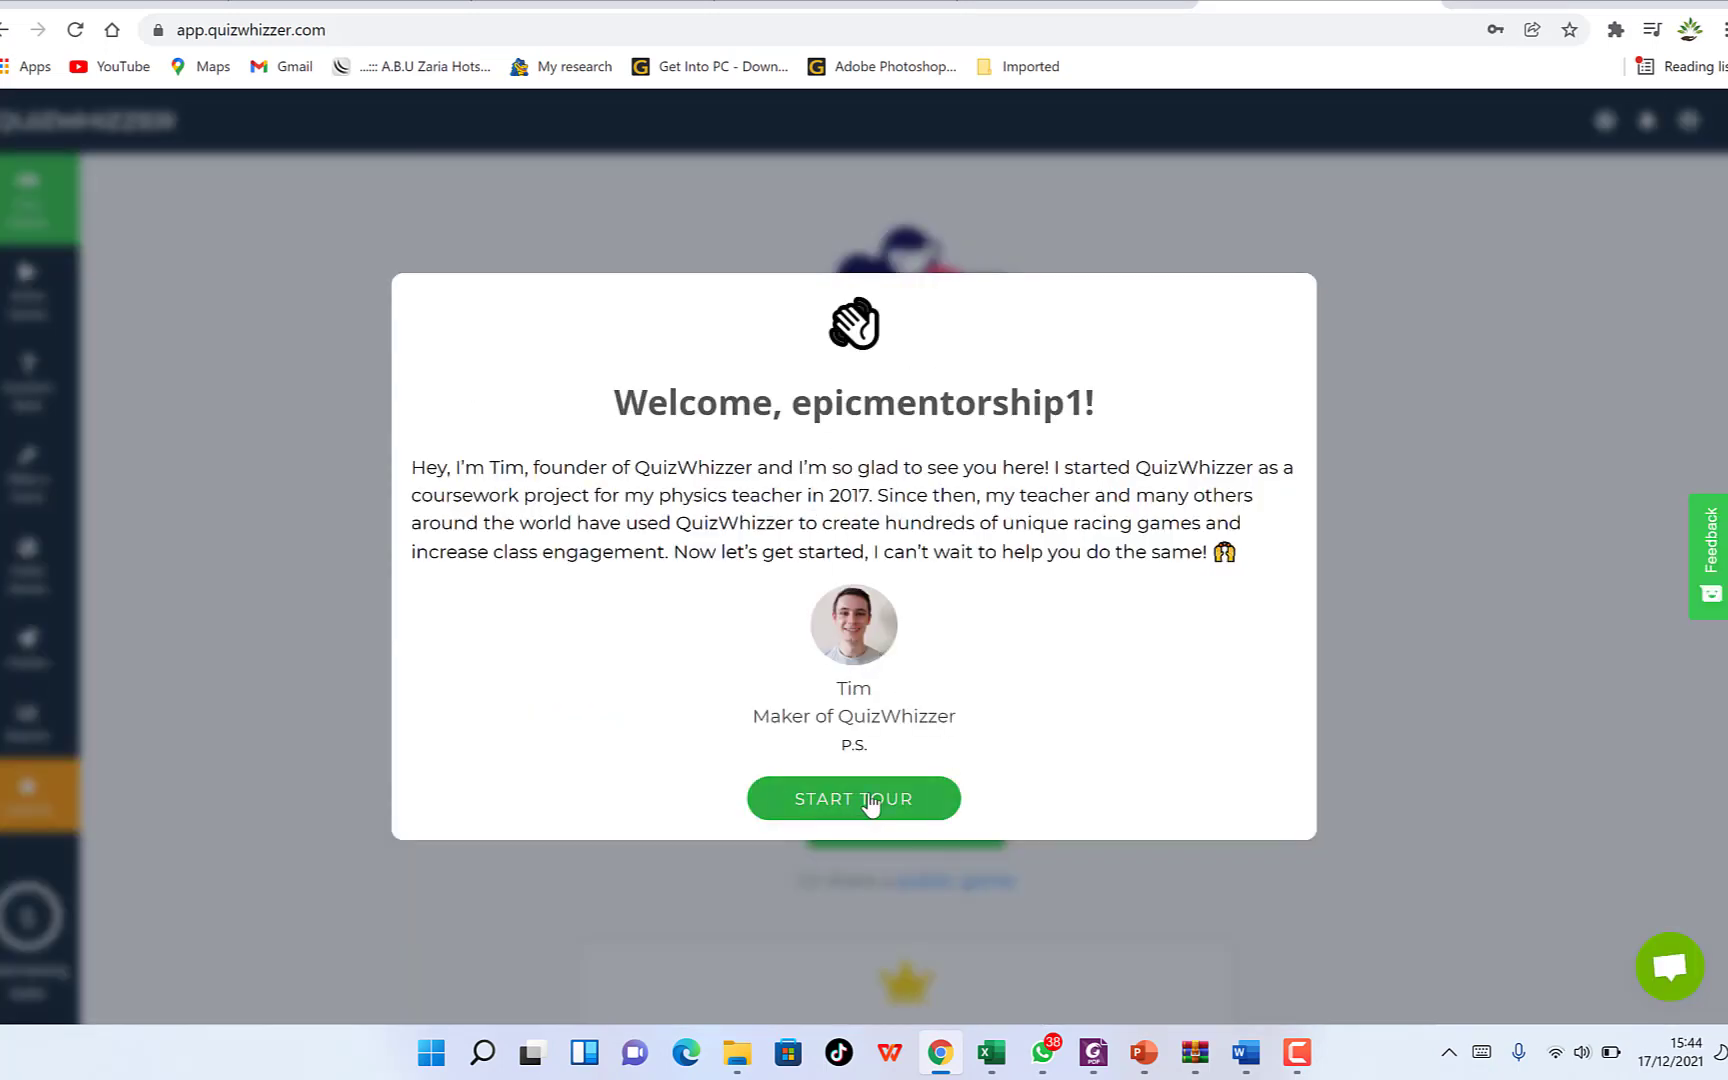
Start the welcome tour and dismiss its hint about making a first game
click(1453, 717)
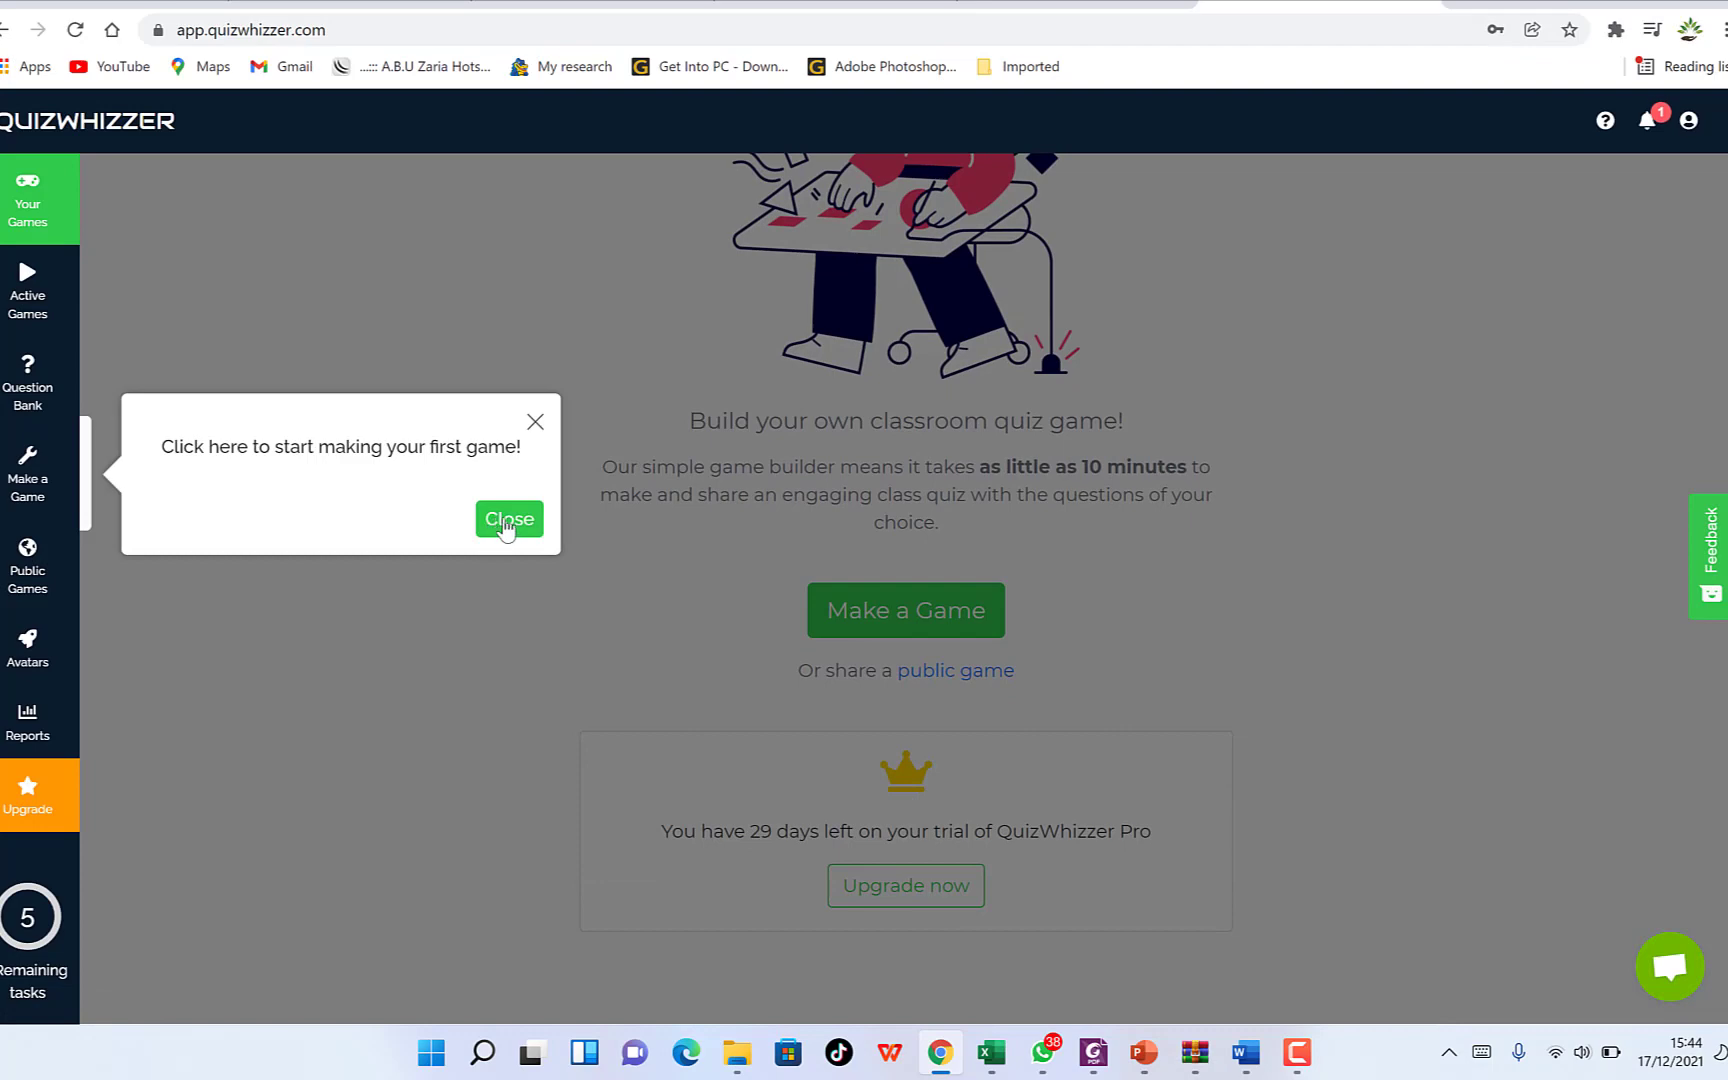
click(506, 522)
scroll(697, 697, up, 2)
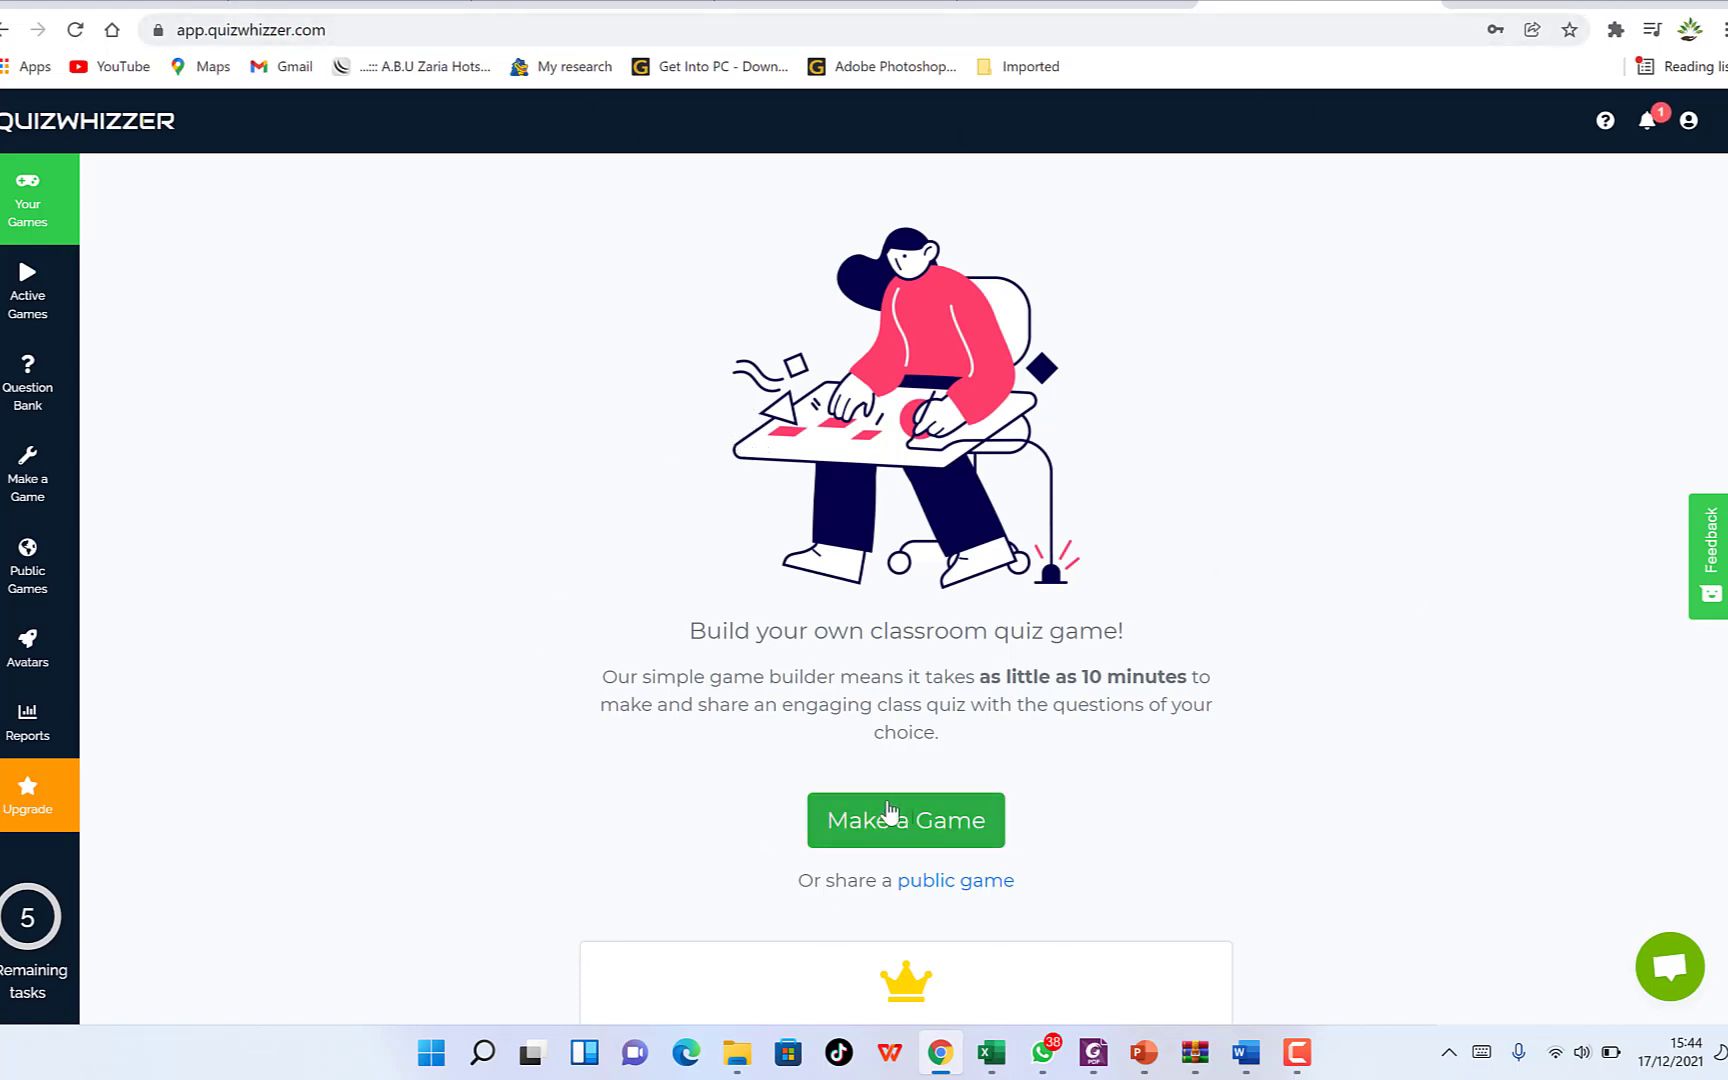
Start making a new game and dismiss the hint about designing the game board
scroll(925, 805, down, 1)
scroll(928, 797, down, 1)
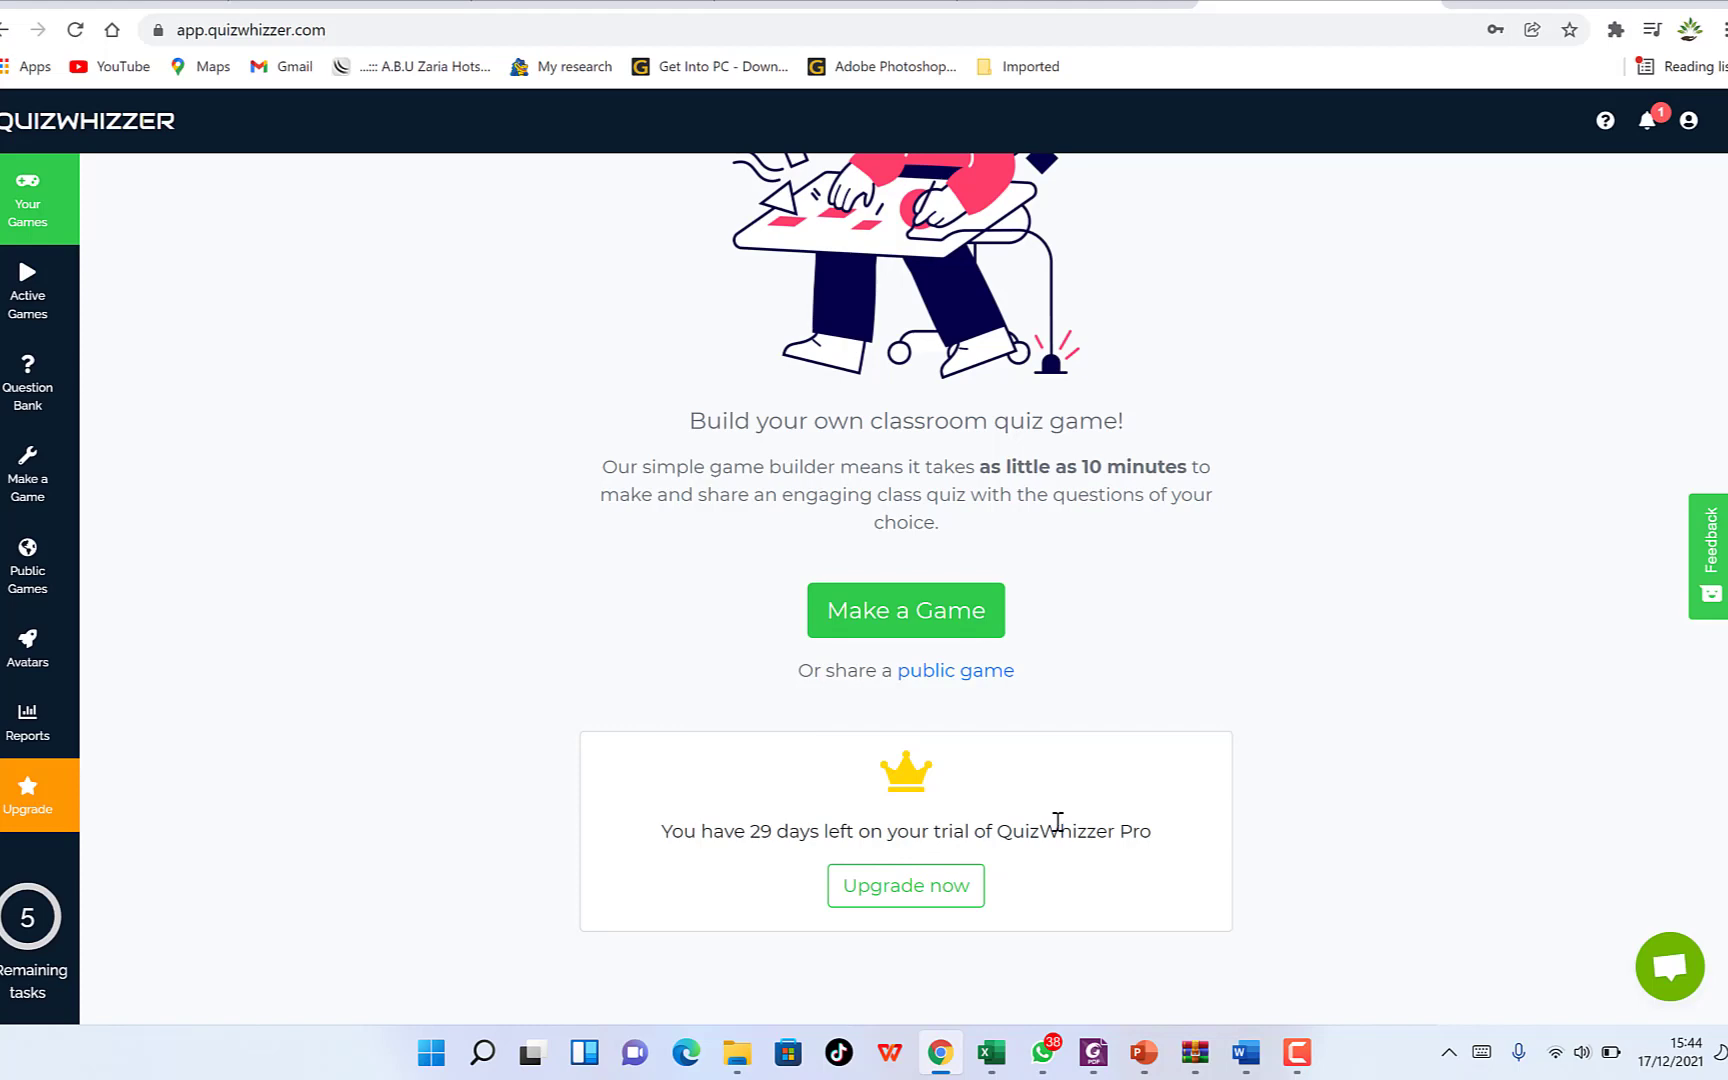
click(888, 609)
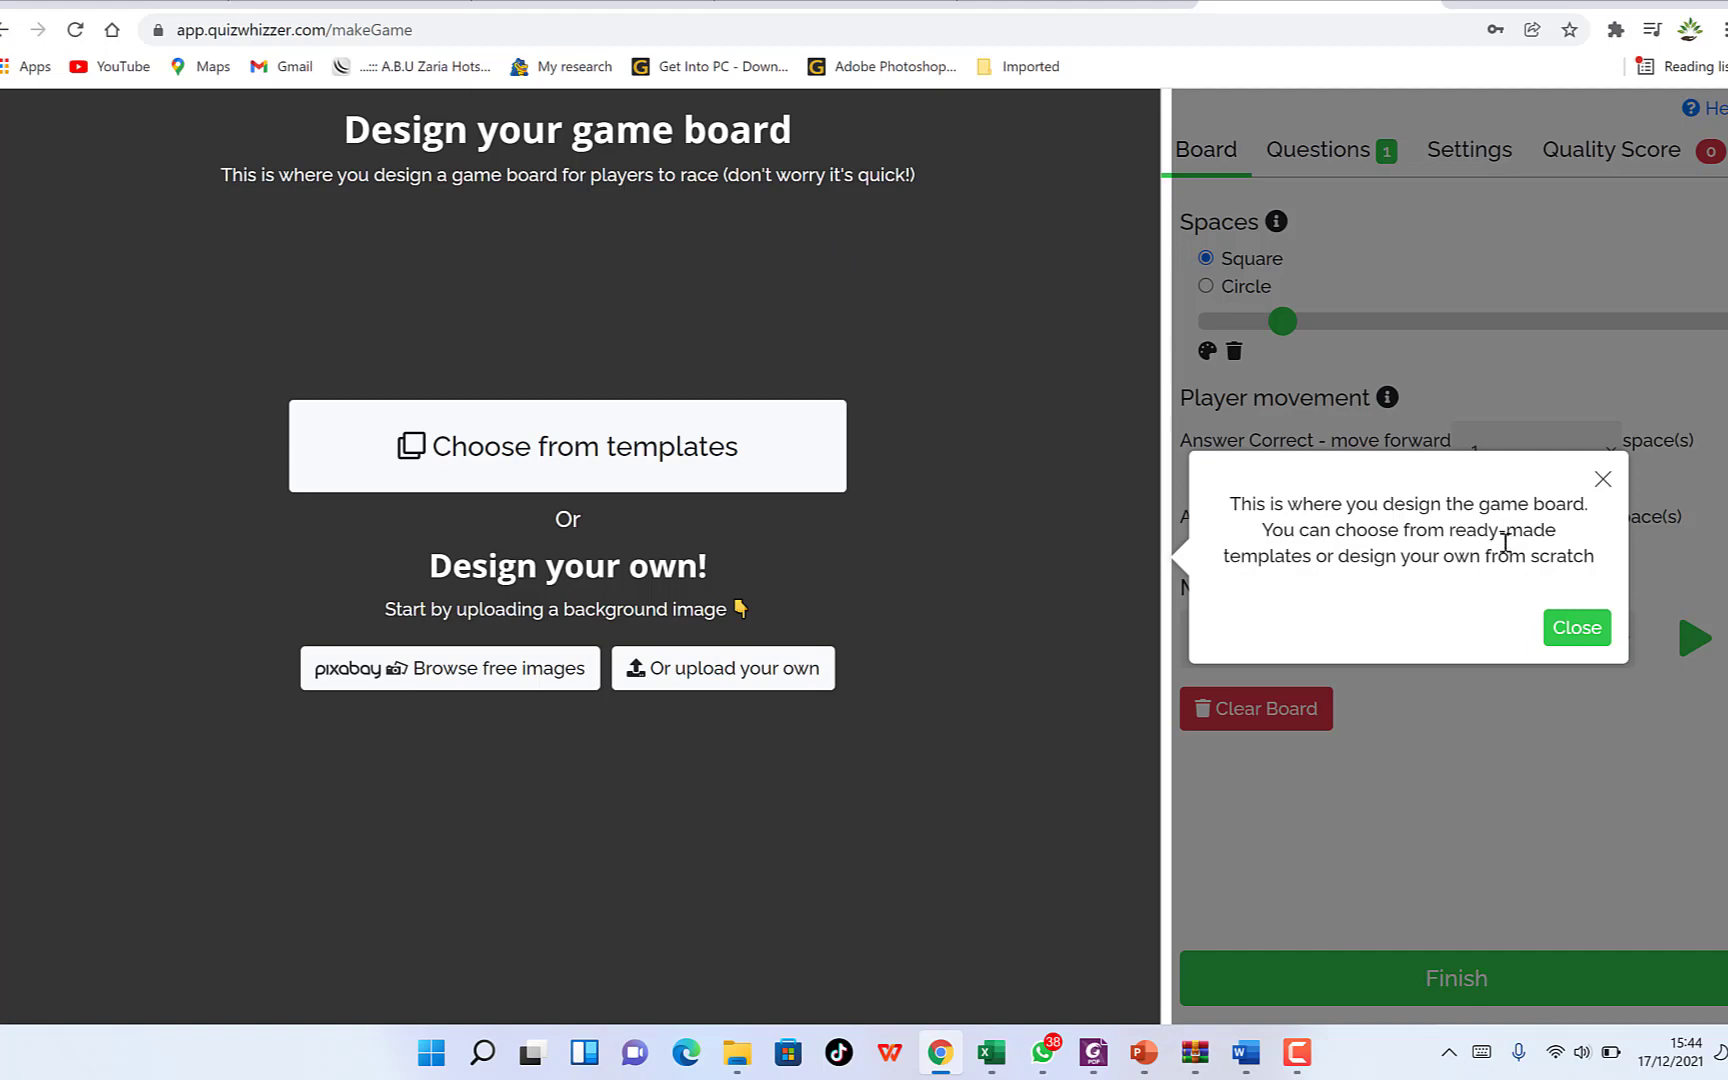
click(1575, 628)
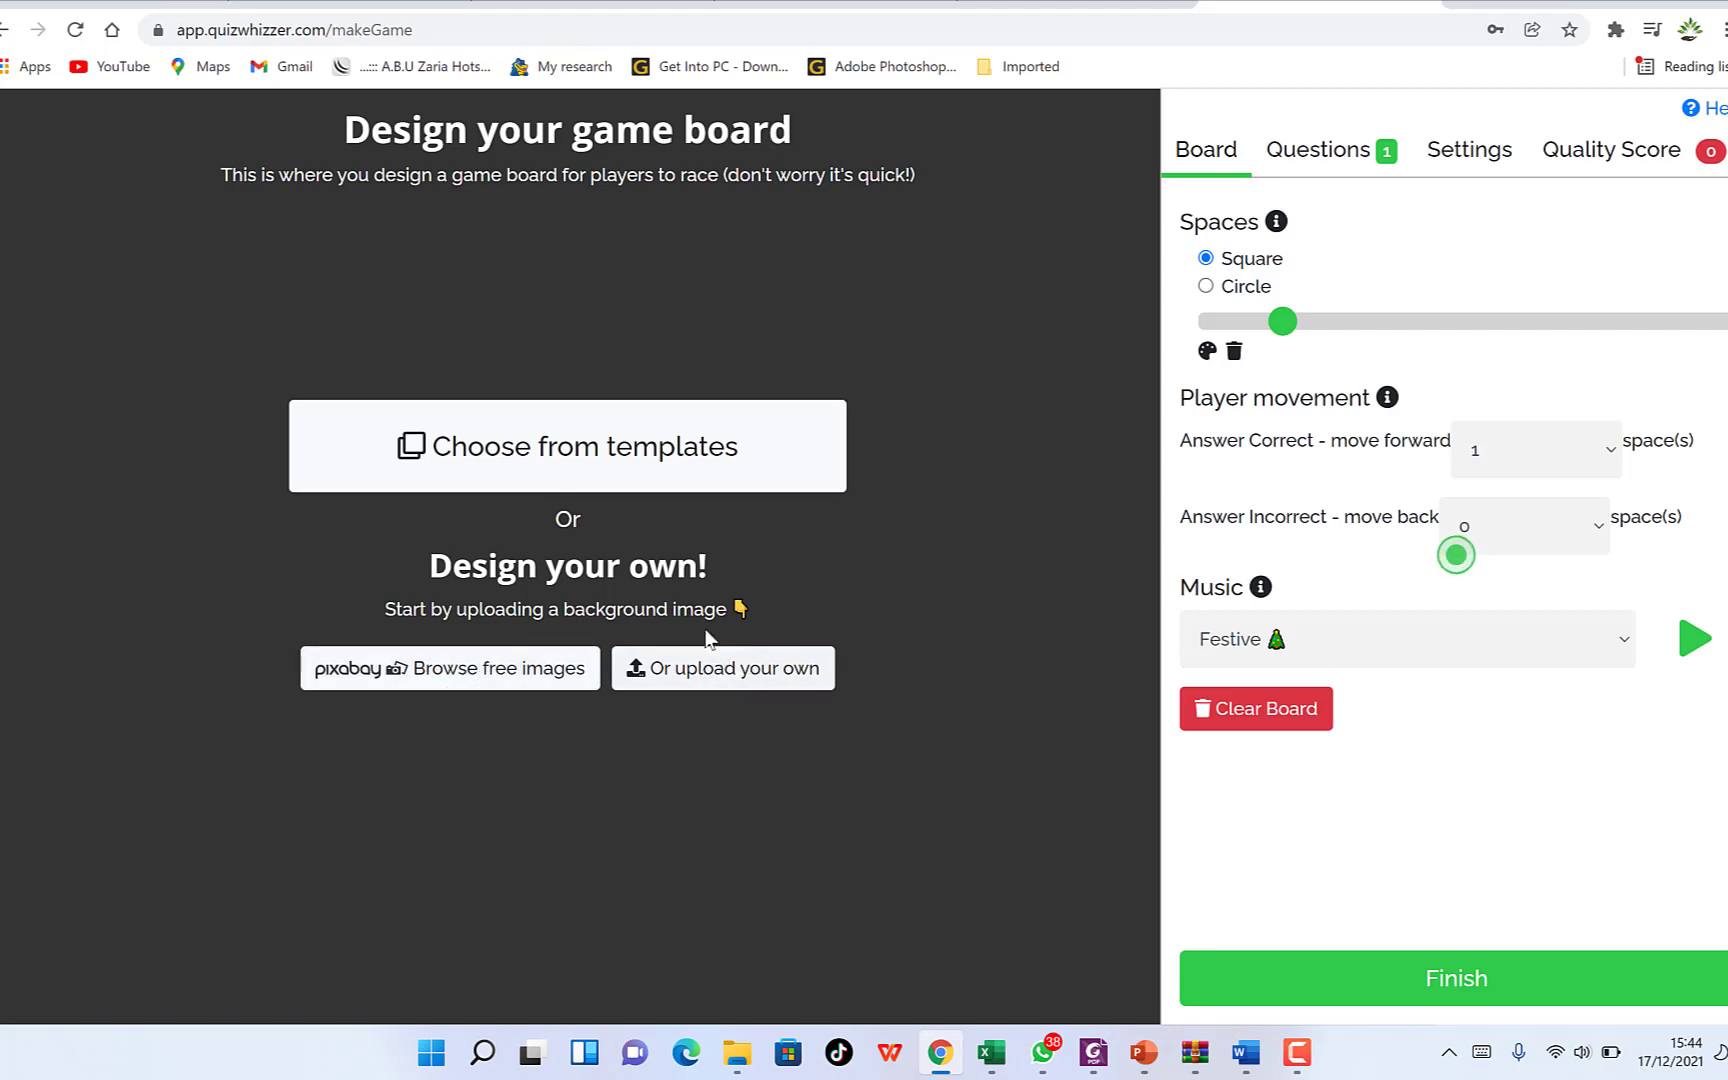
Browse the free Pixabay image library, load more results, and set the photo of the squirrel on a branch as the board background
click(447, 689)
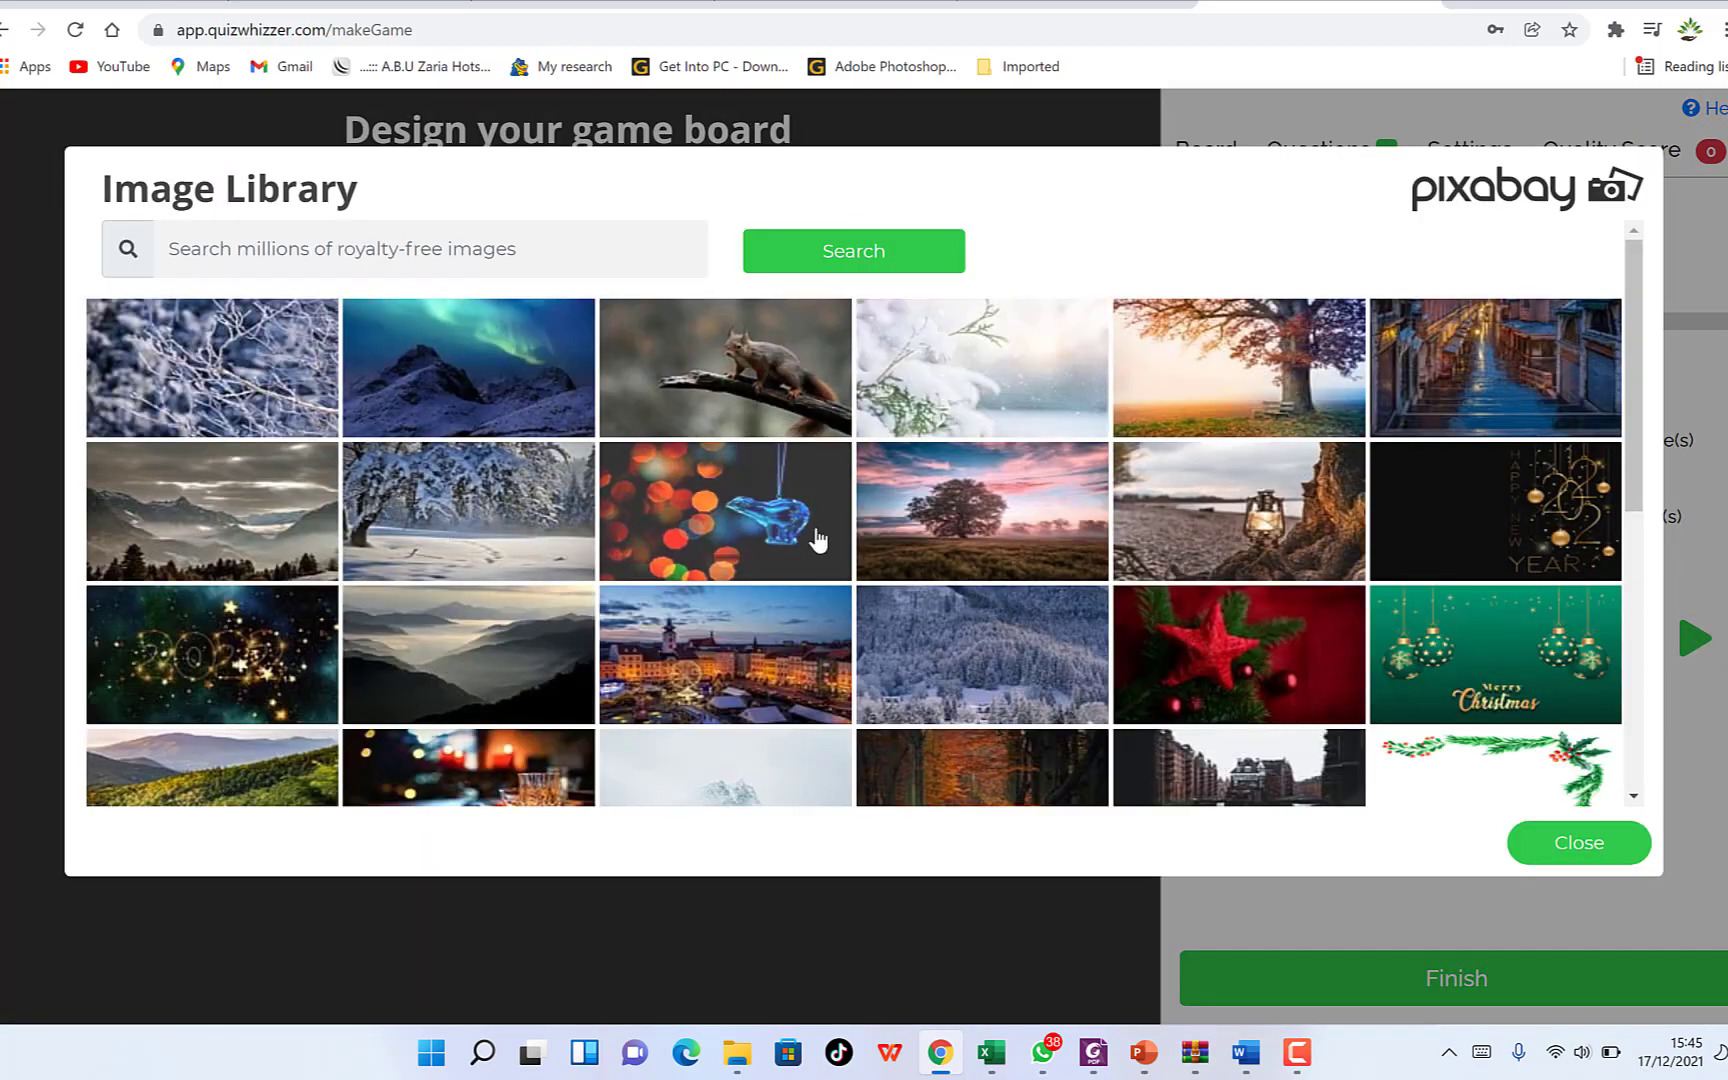
scroll(800, 580, down, 5)
scroll(782, 603, down, 2)
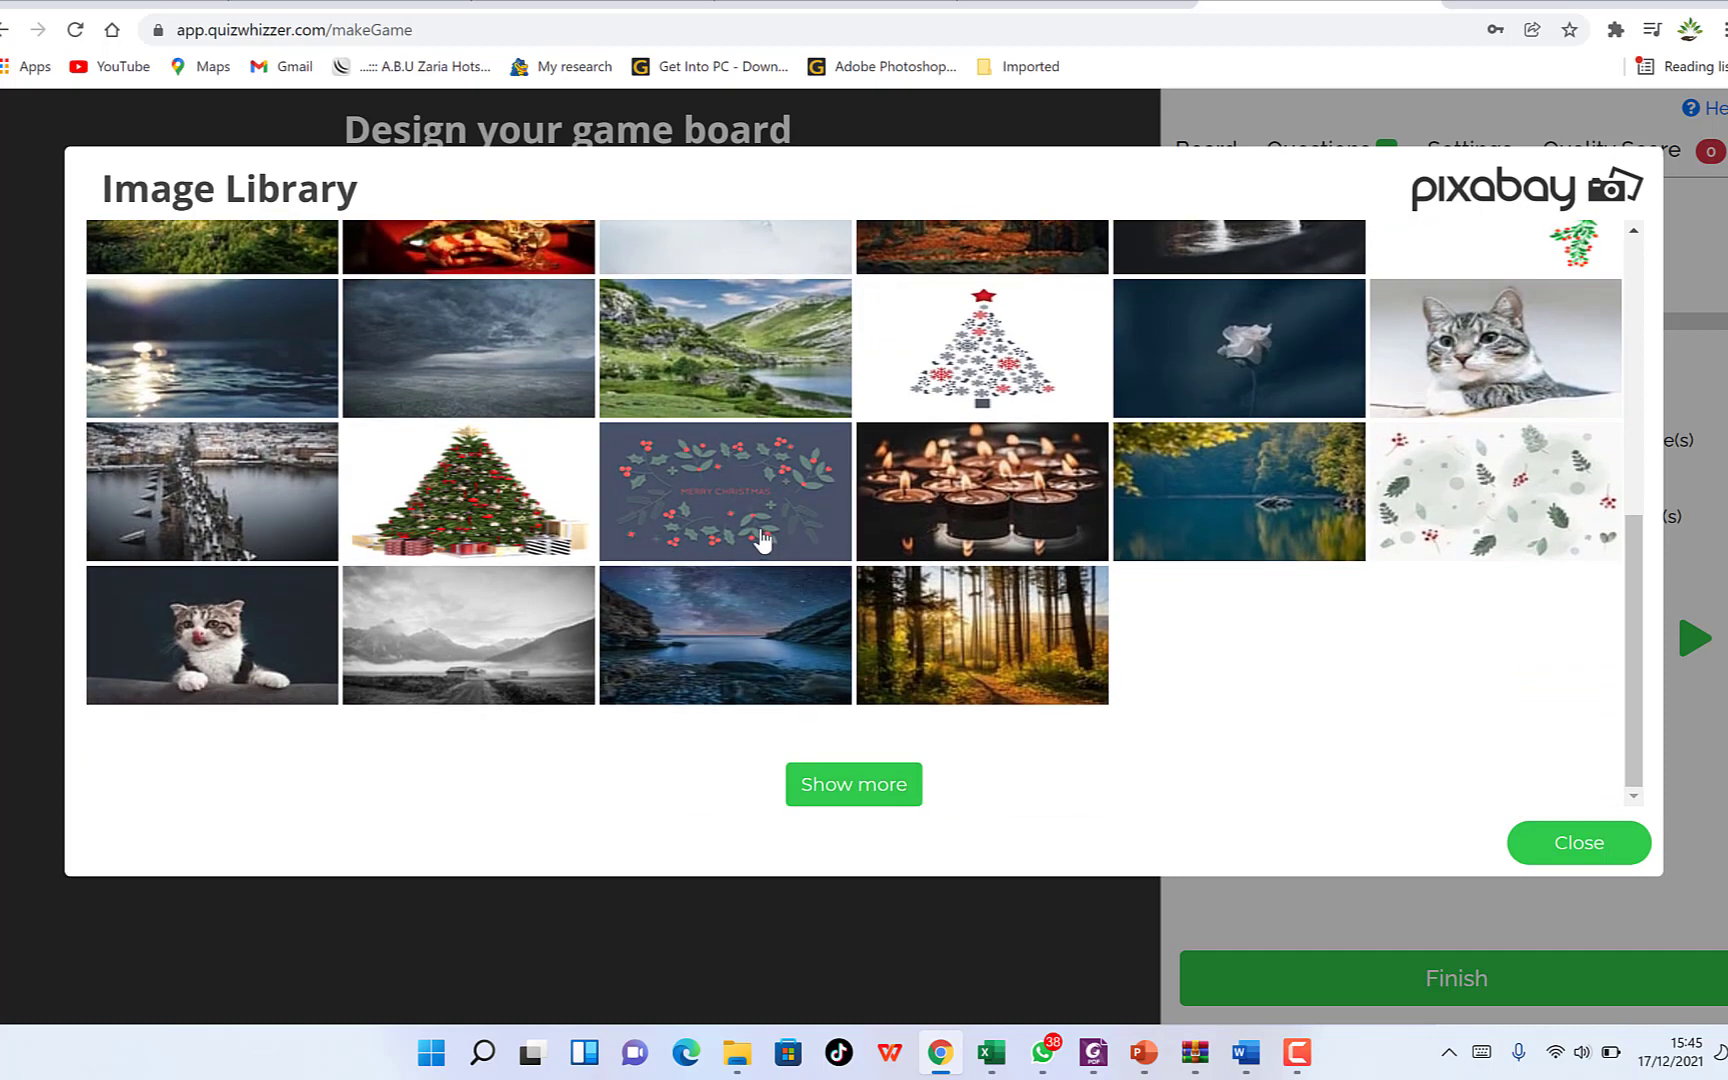
scroll(760, 537, up, 5)
scroll(760, 537, down, 5)
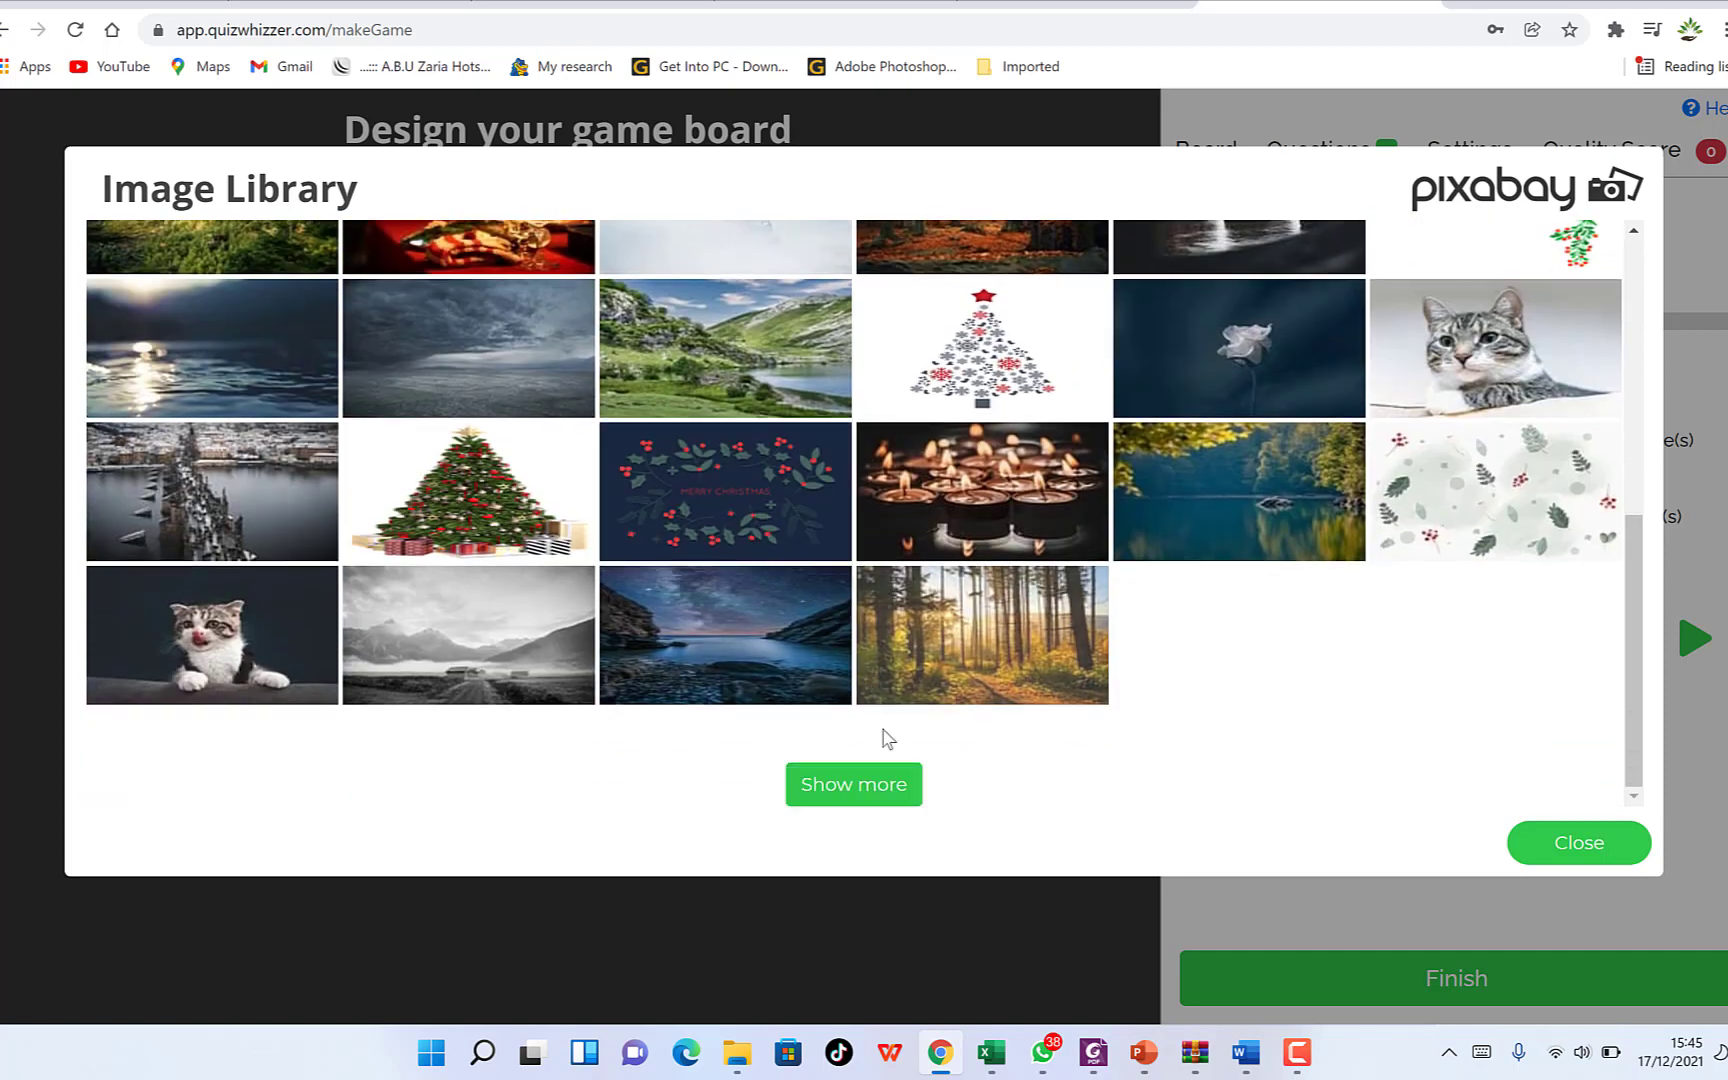
click(845, 795)
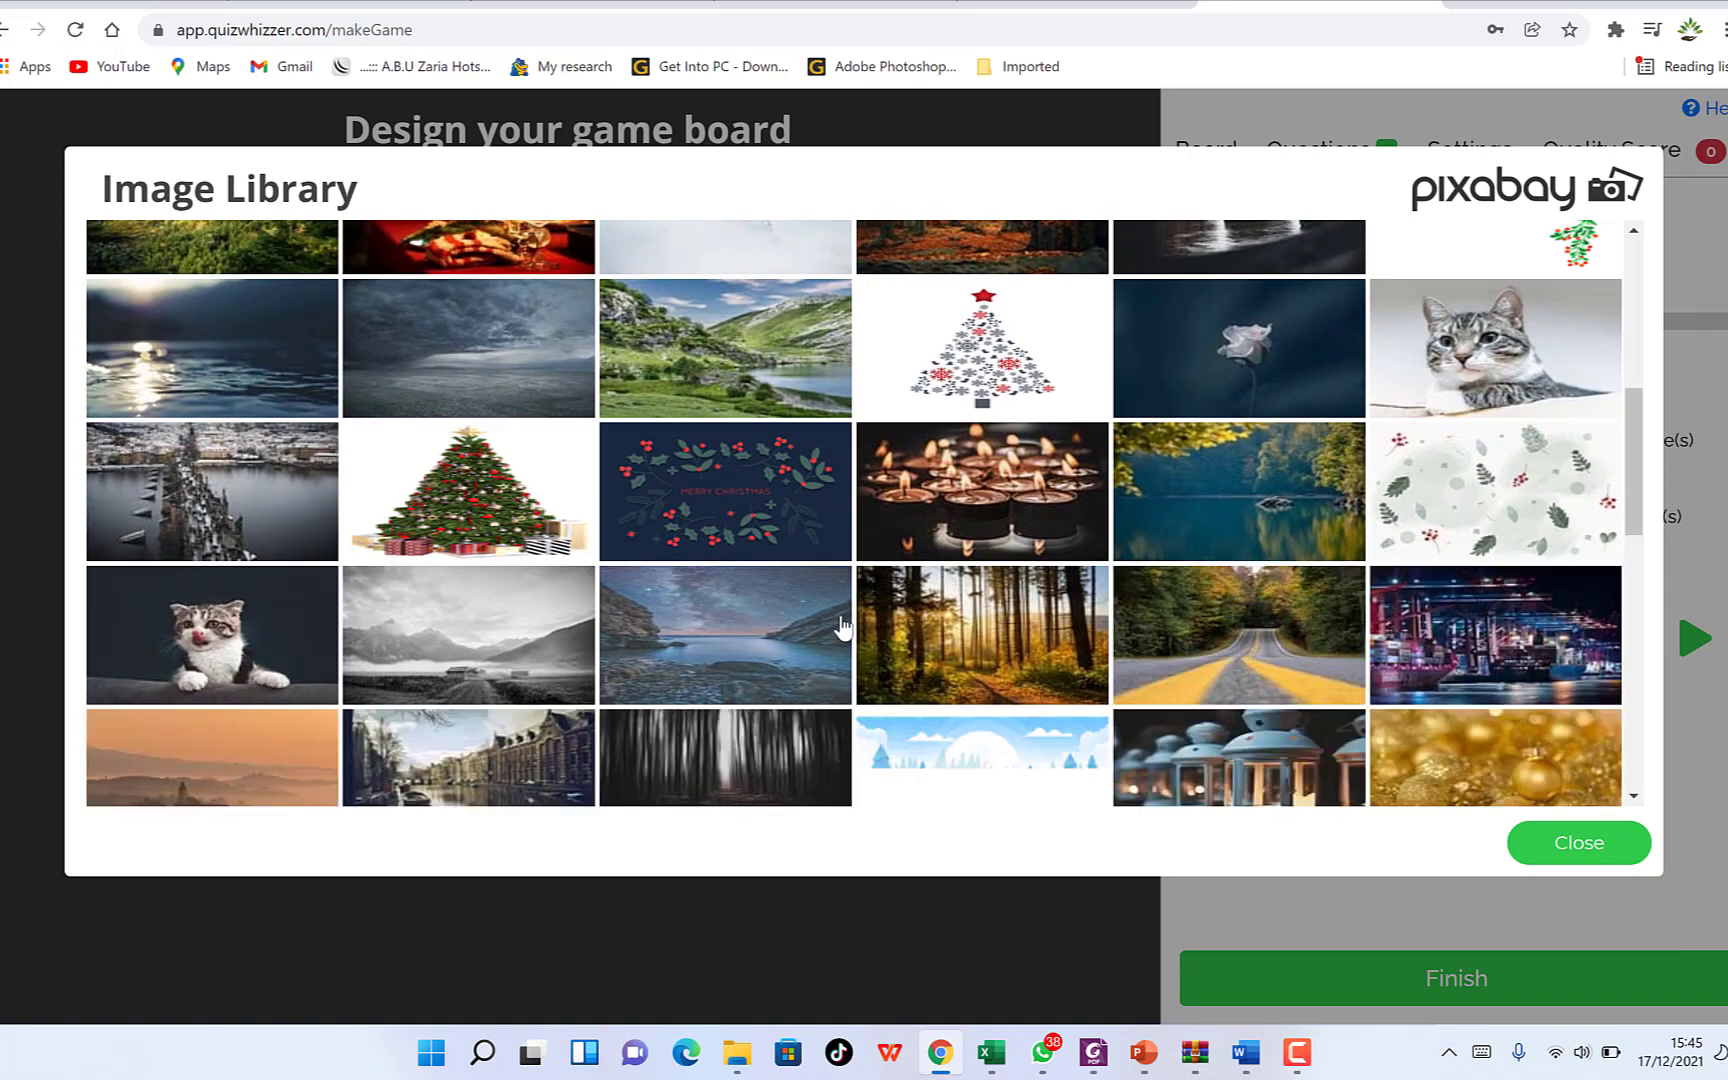
scroll(843, 650, down, 9)
scroll(843, 612, down, 4)
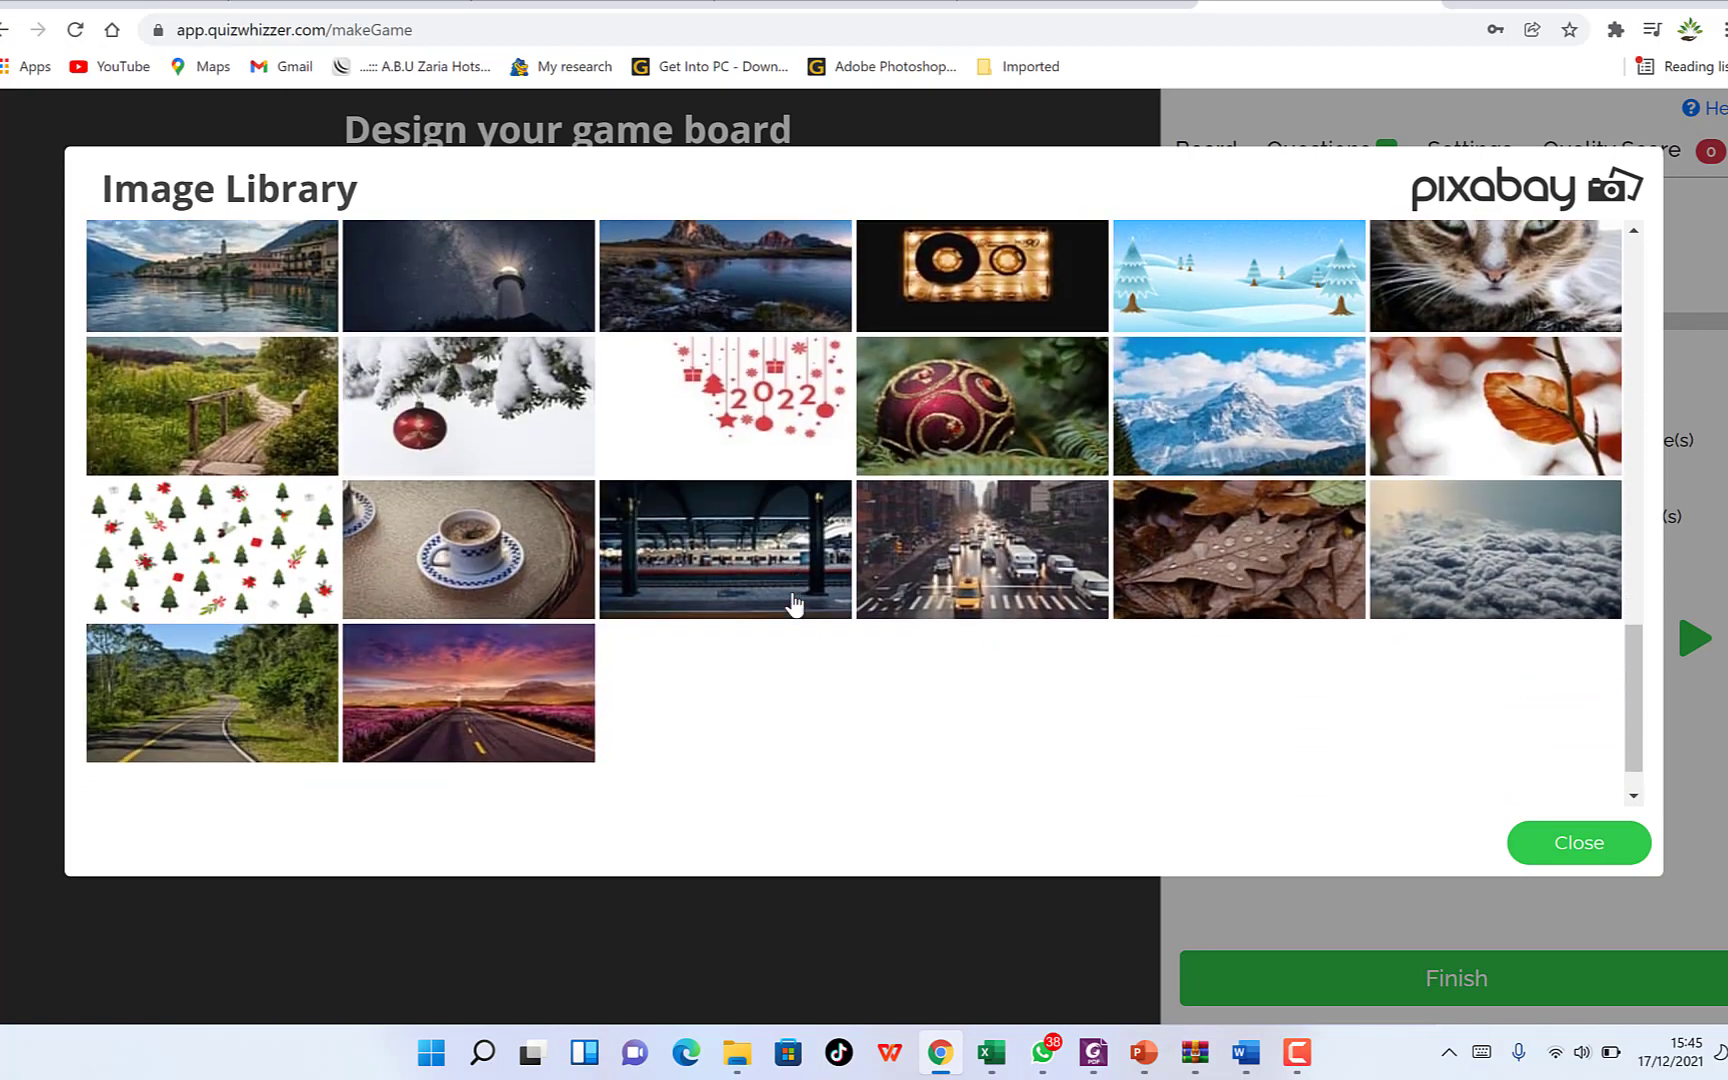
scroll(795, 600, up, 15)
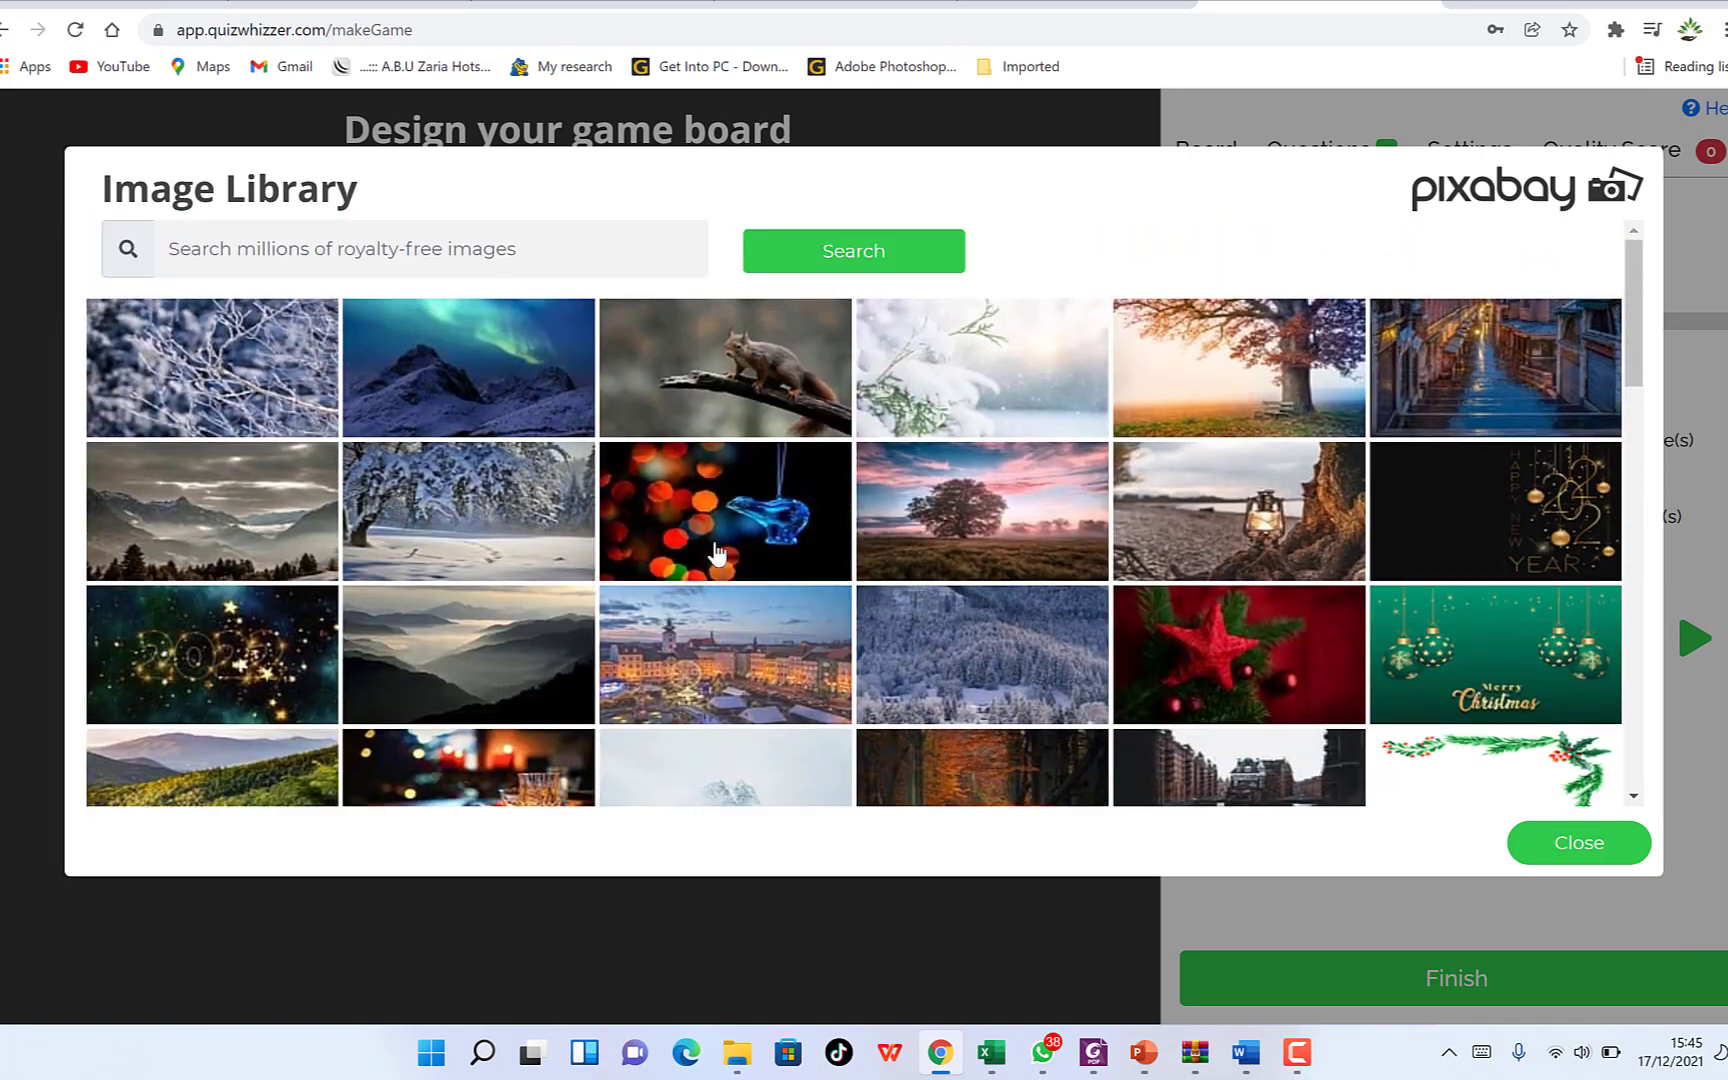
click(714, 386)
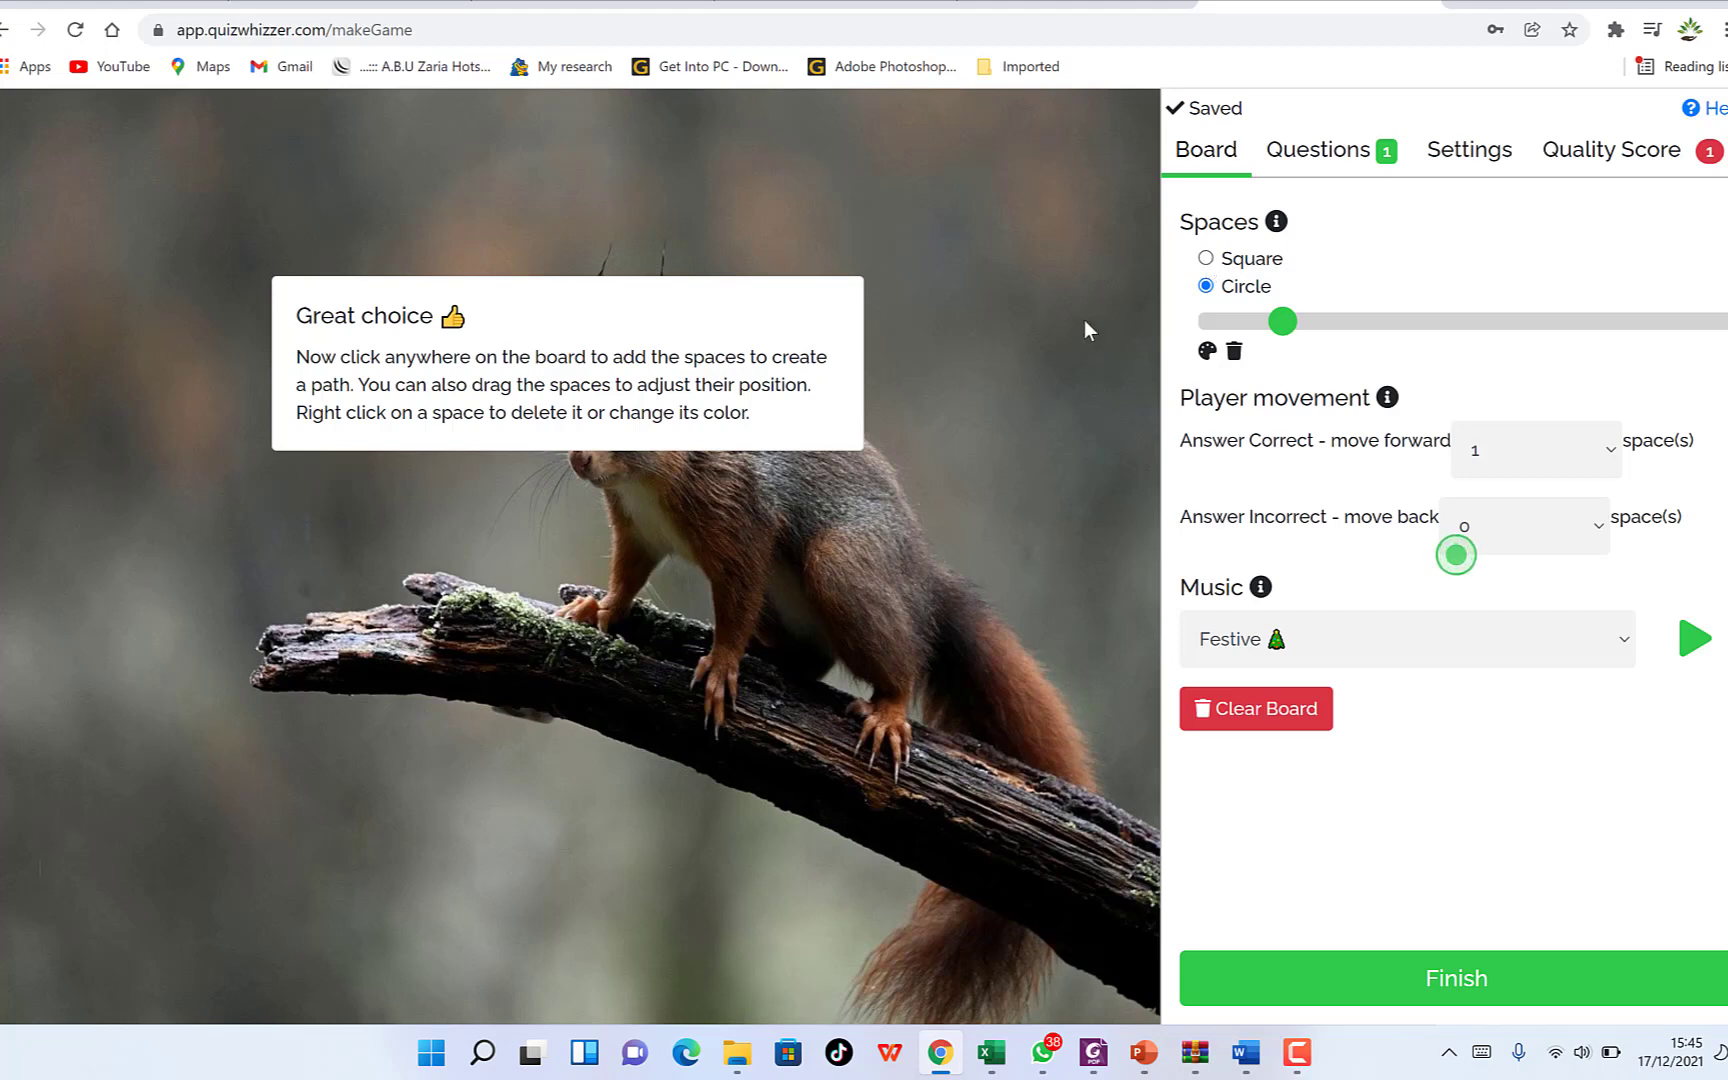
Place six circular spaces on the board, forming a path from beside the branch's tip, over the squirrel's head and down to its tail
click(134, 577)
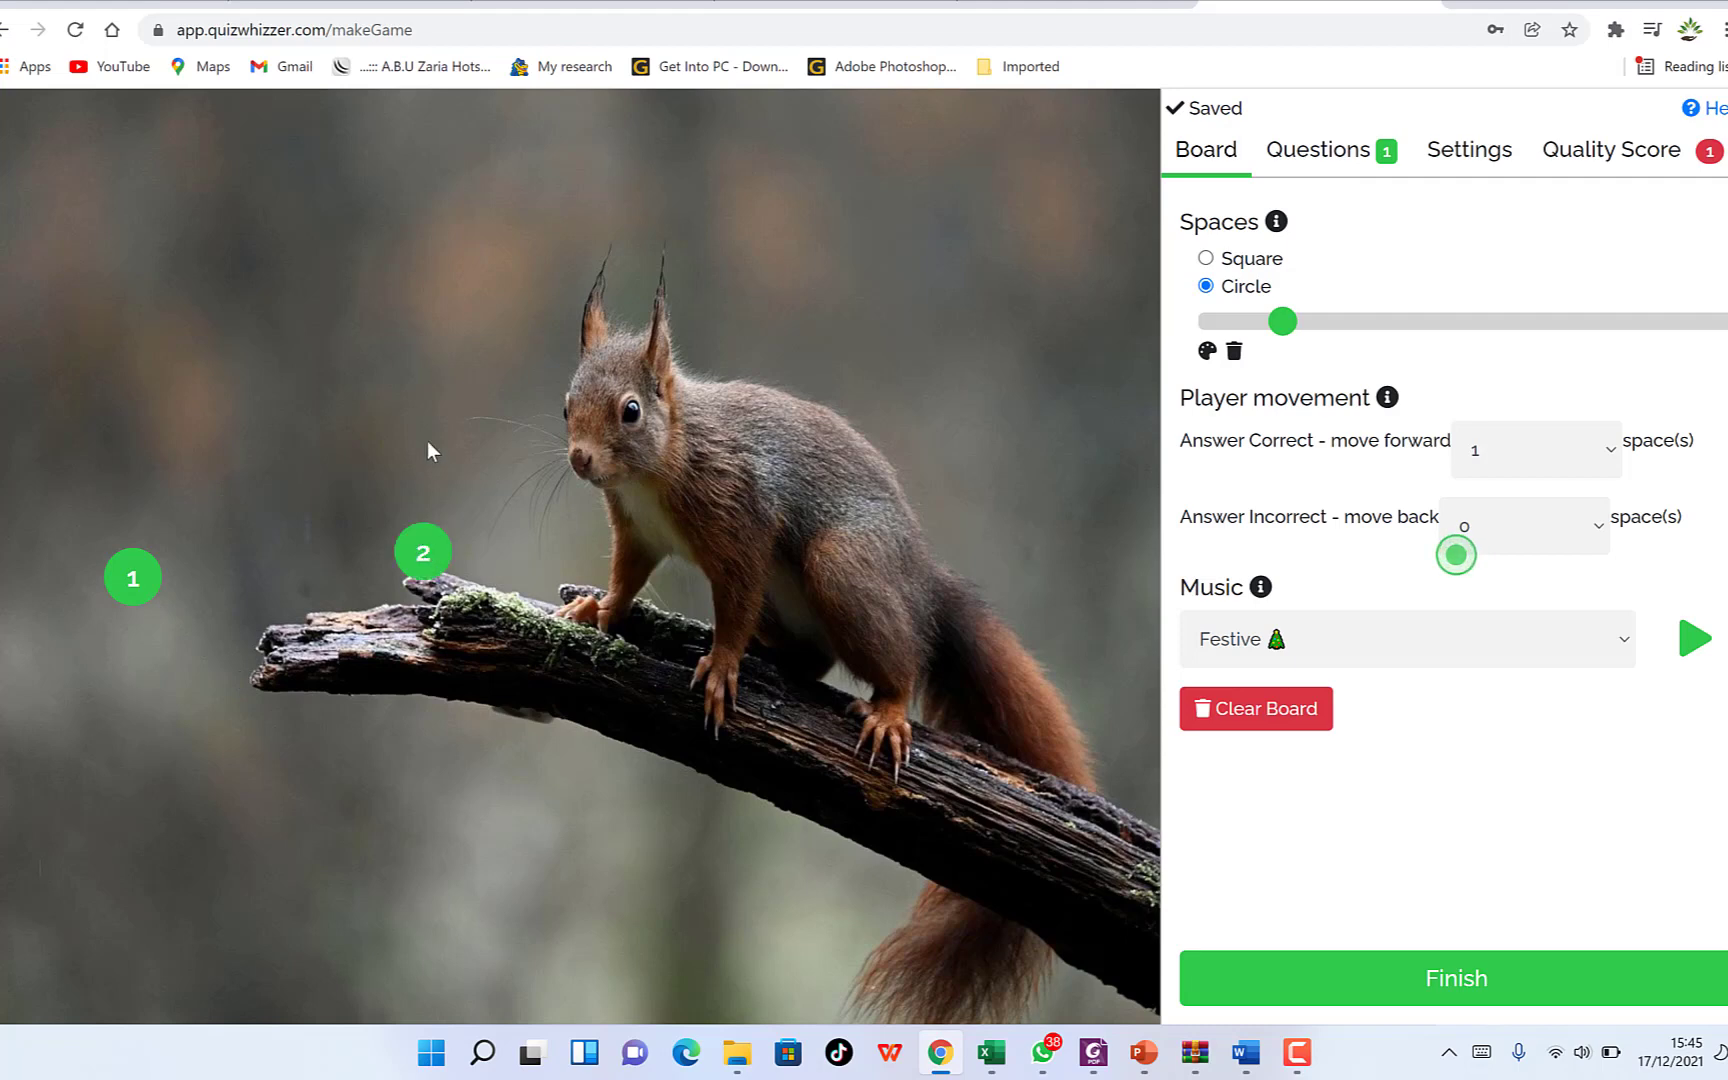
click(466, 287)
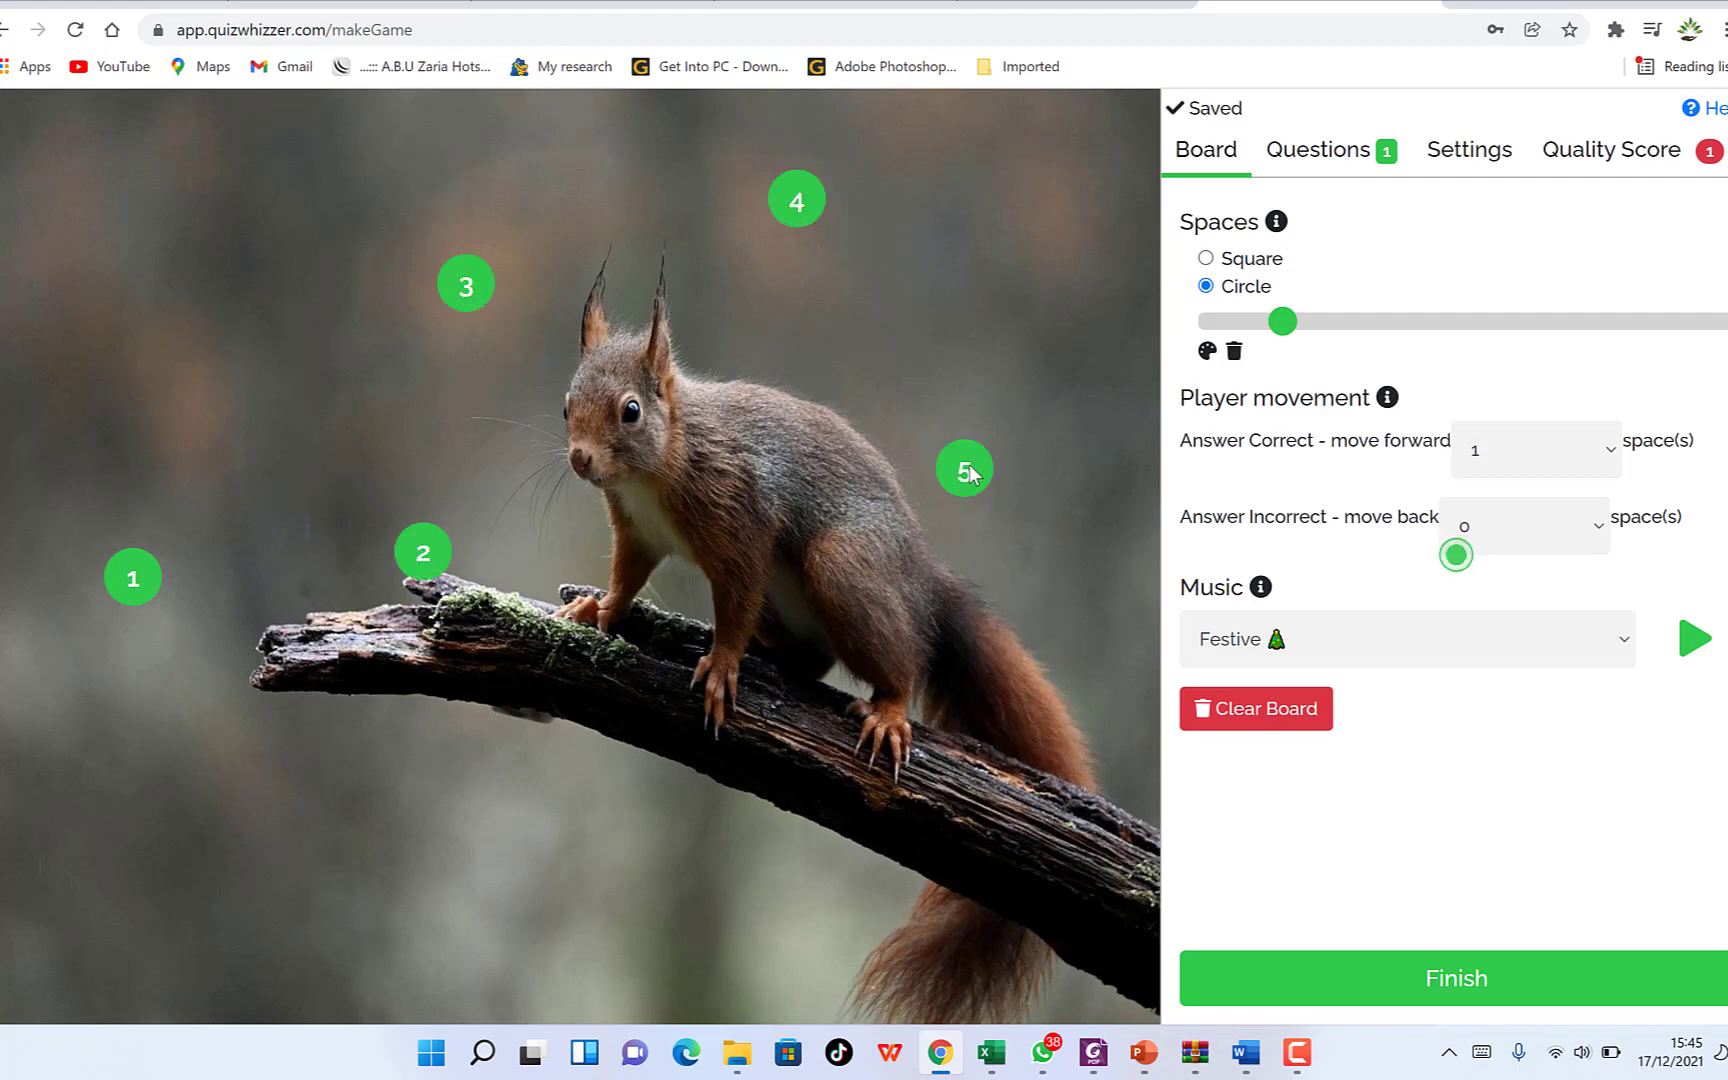
click(1092, 681)
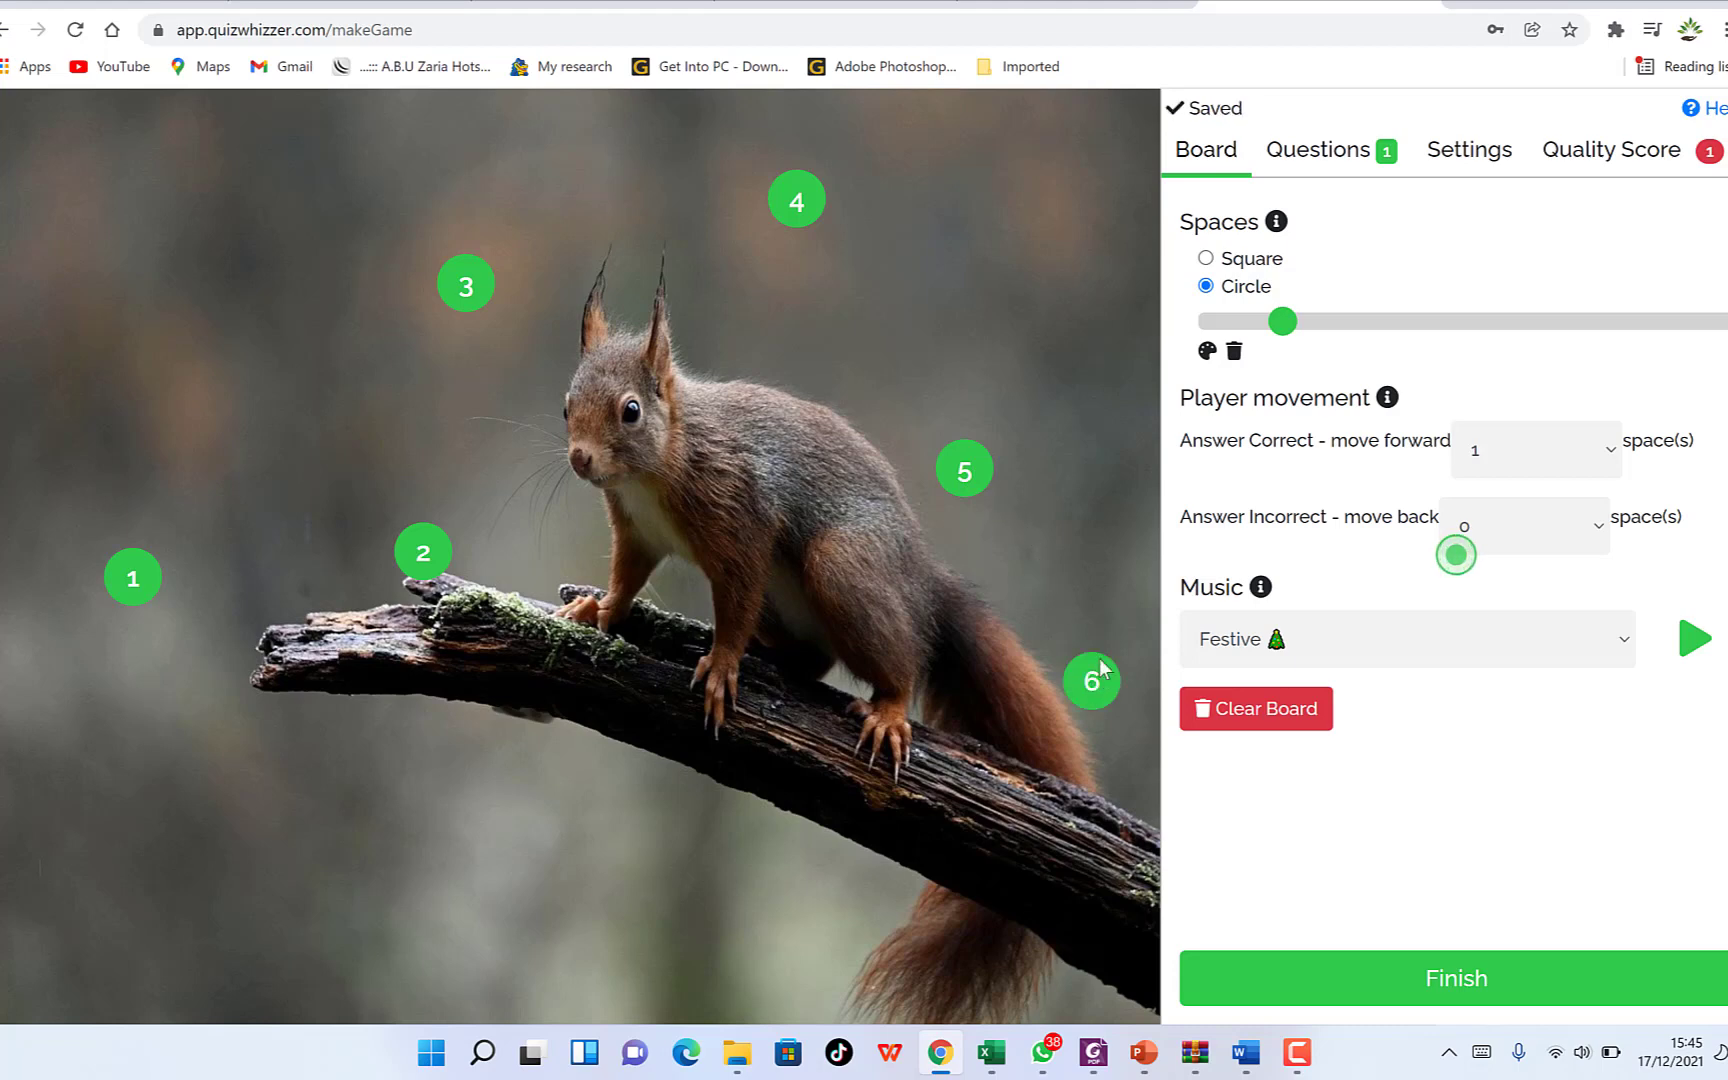
Change the color of all board spaces to red, #CB3E31
mouse_move(1387, 397)
mouse_move(1283, 335)
mouse_down()
mouse_move(1338, 340)
mouse_move(1252, 346)
mouse_move(1285, 350)
mouse_up()
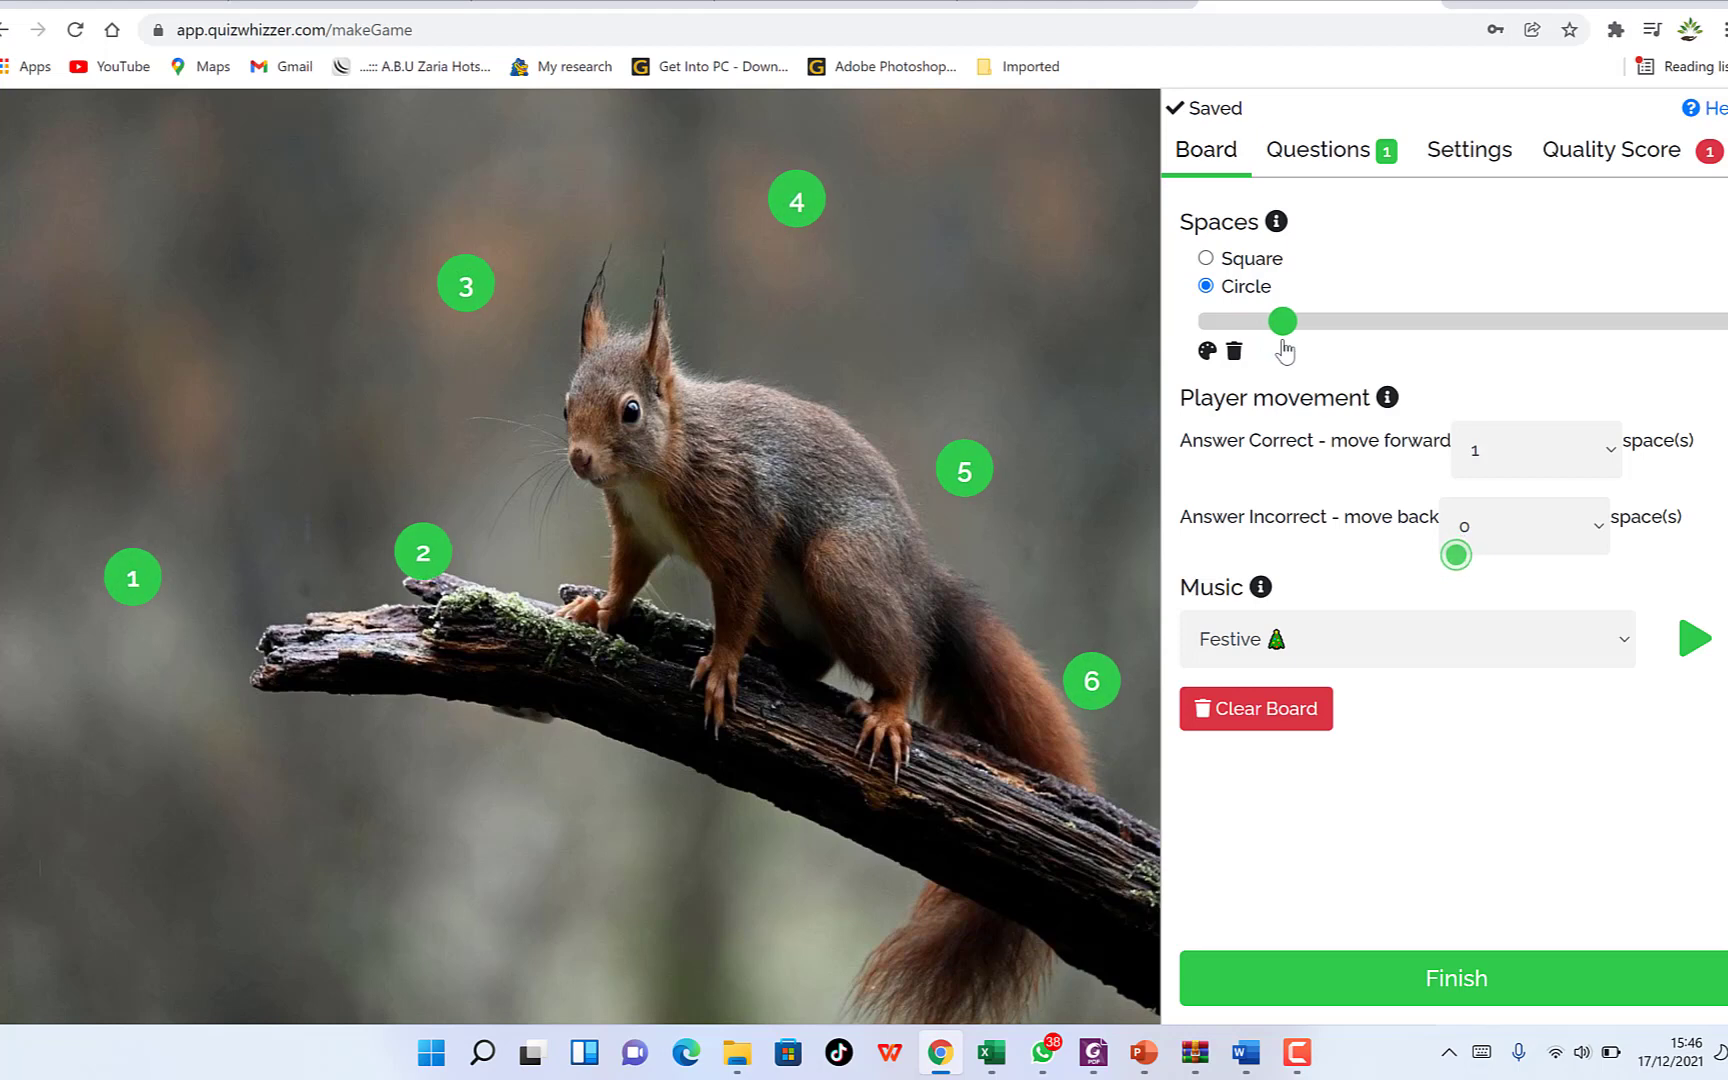
click(1207, 352)
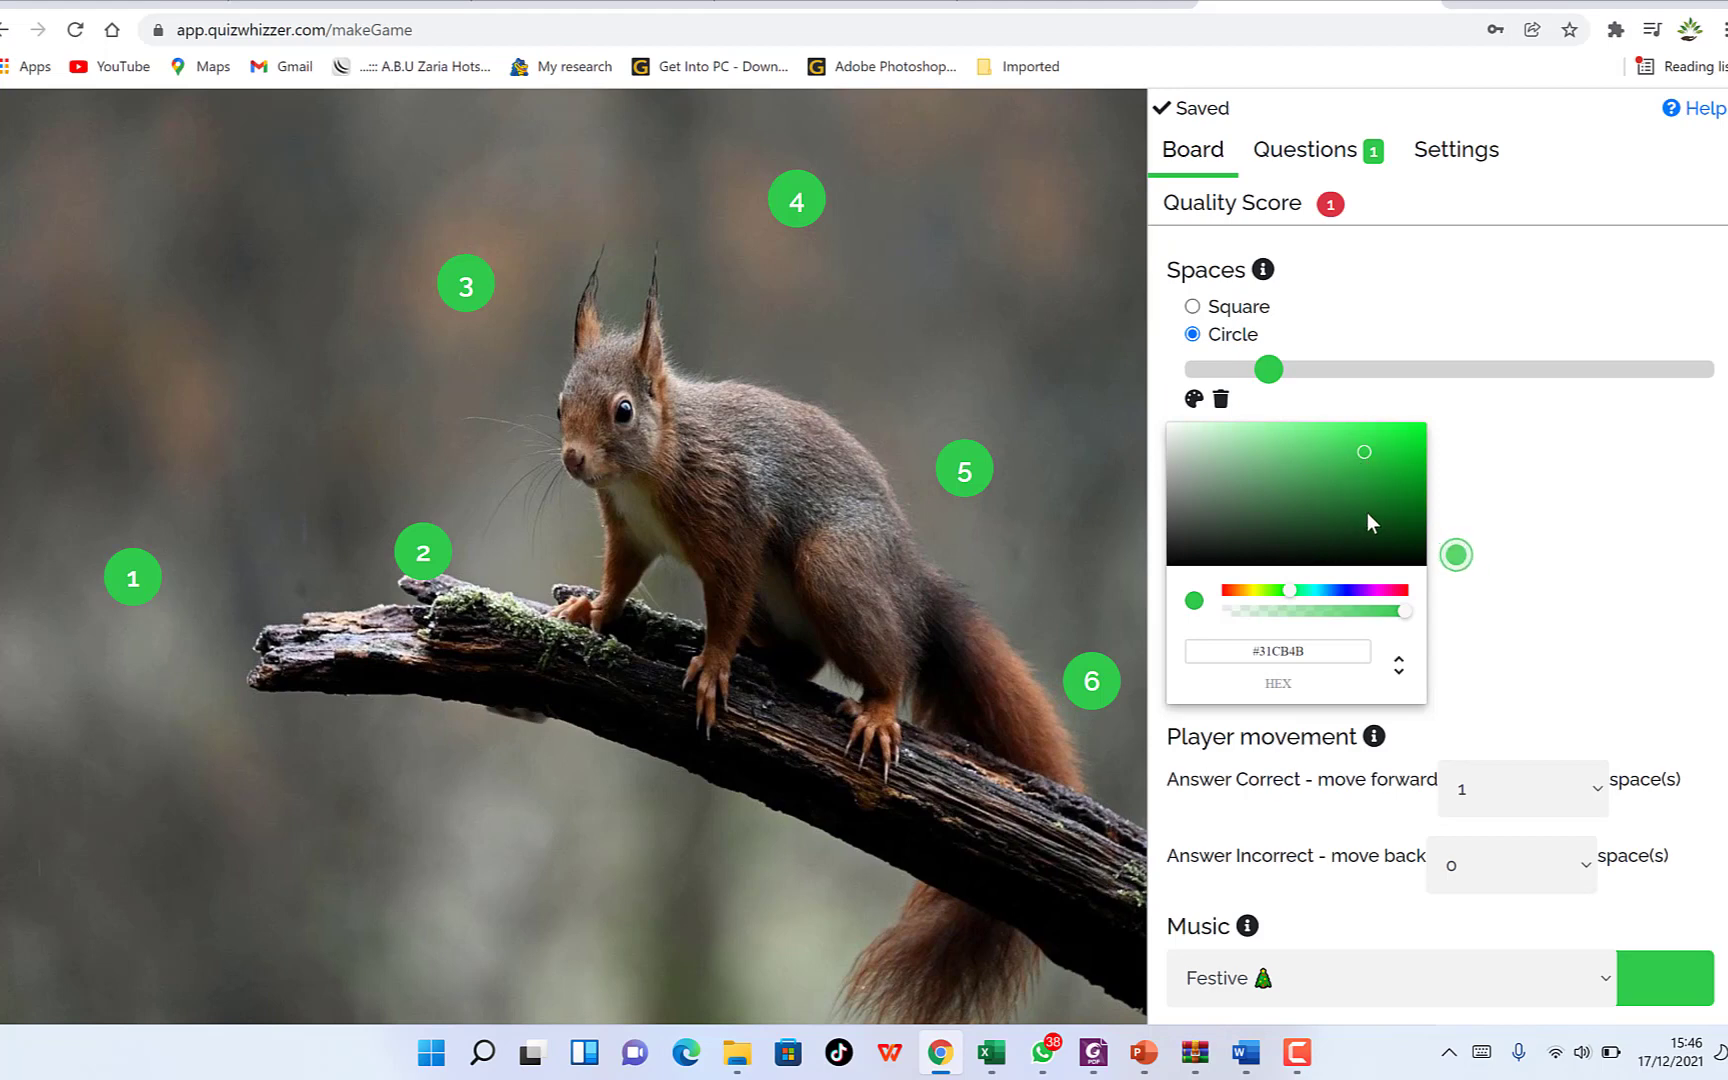
click(1226, 592)
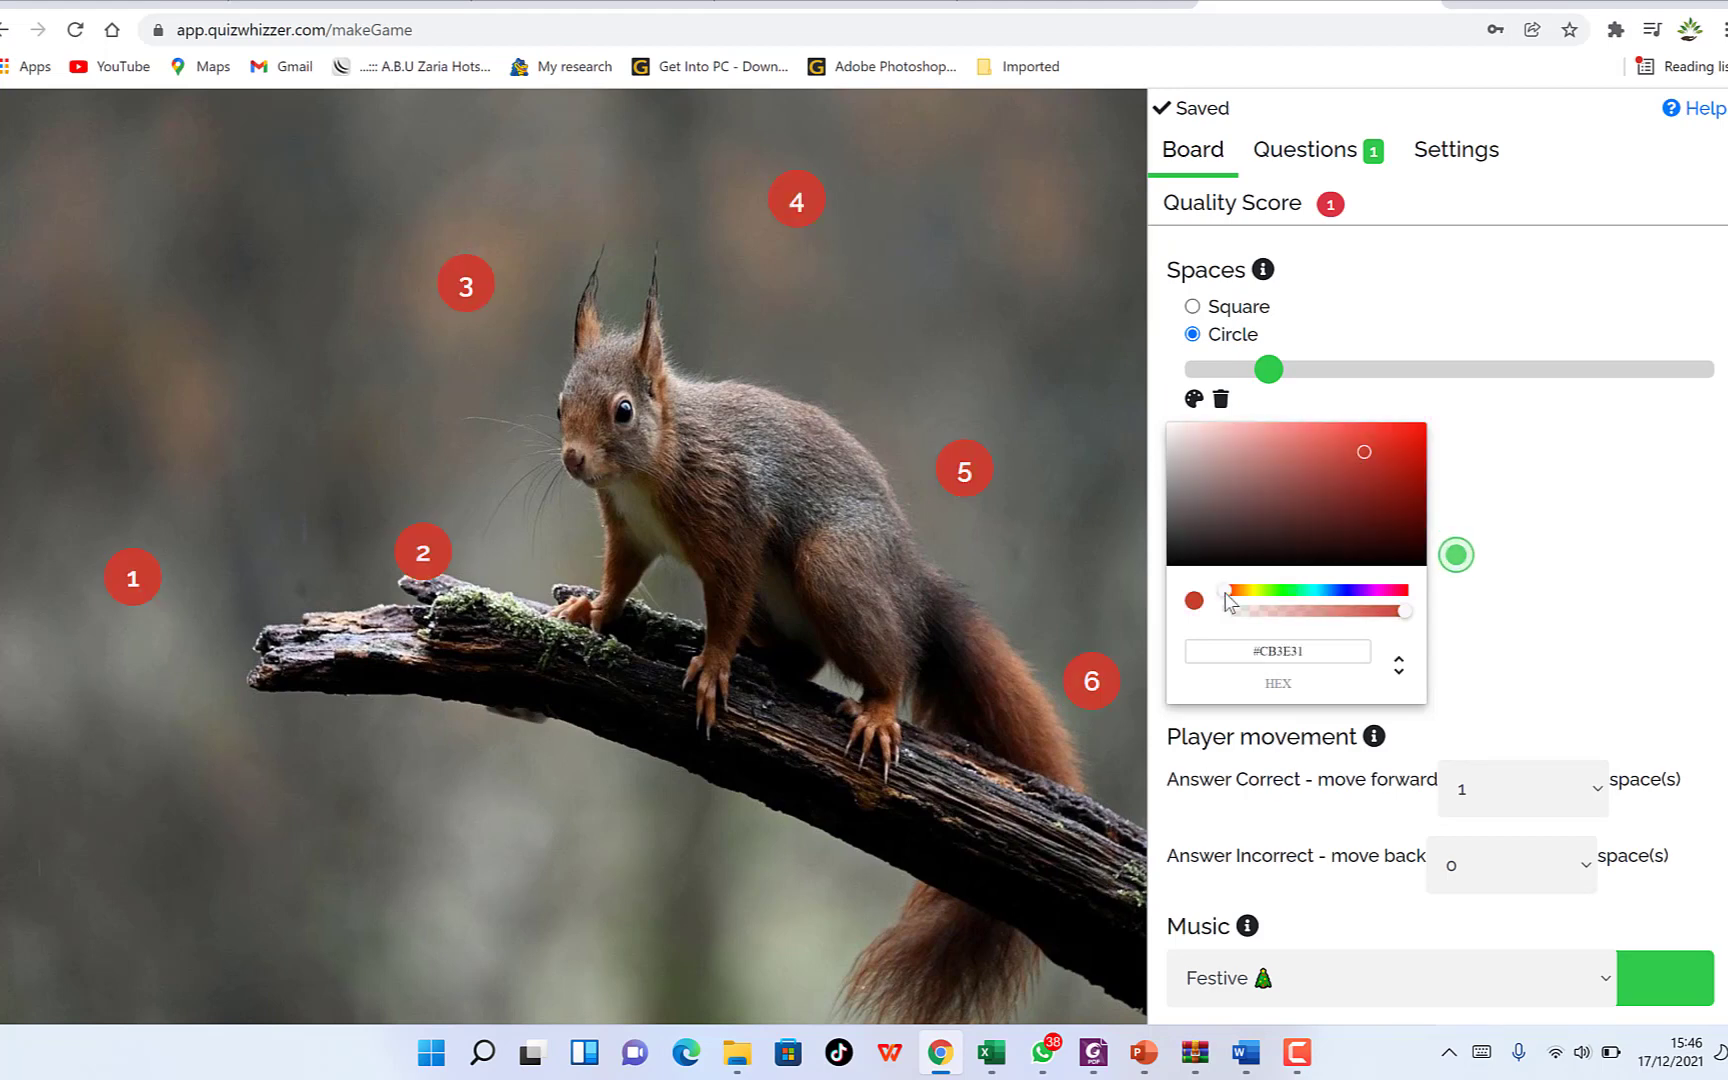
Fine-tune the red of the board spaces to #CD3D30
click(1366, 451)
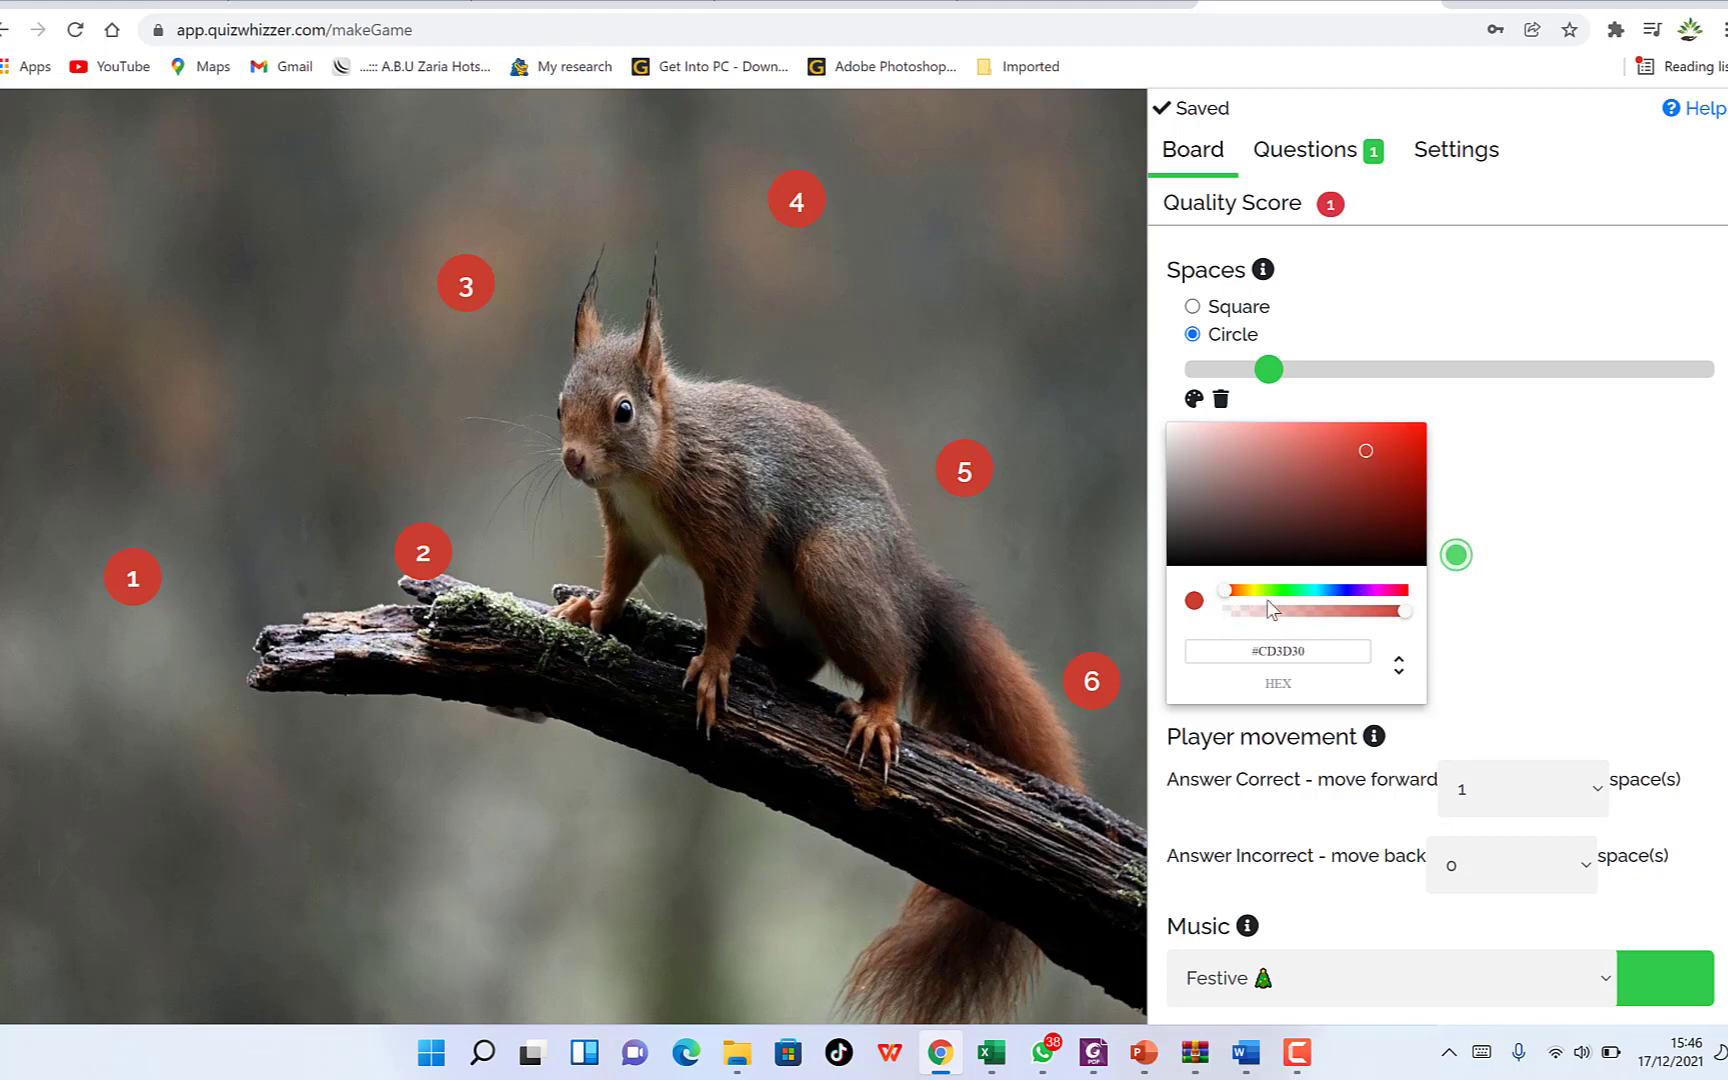
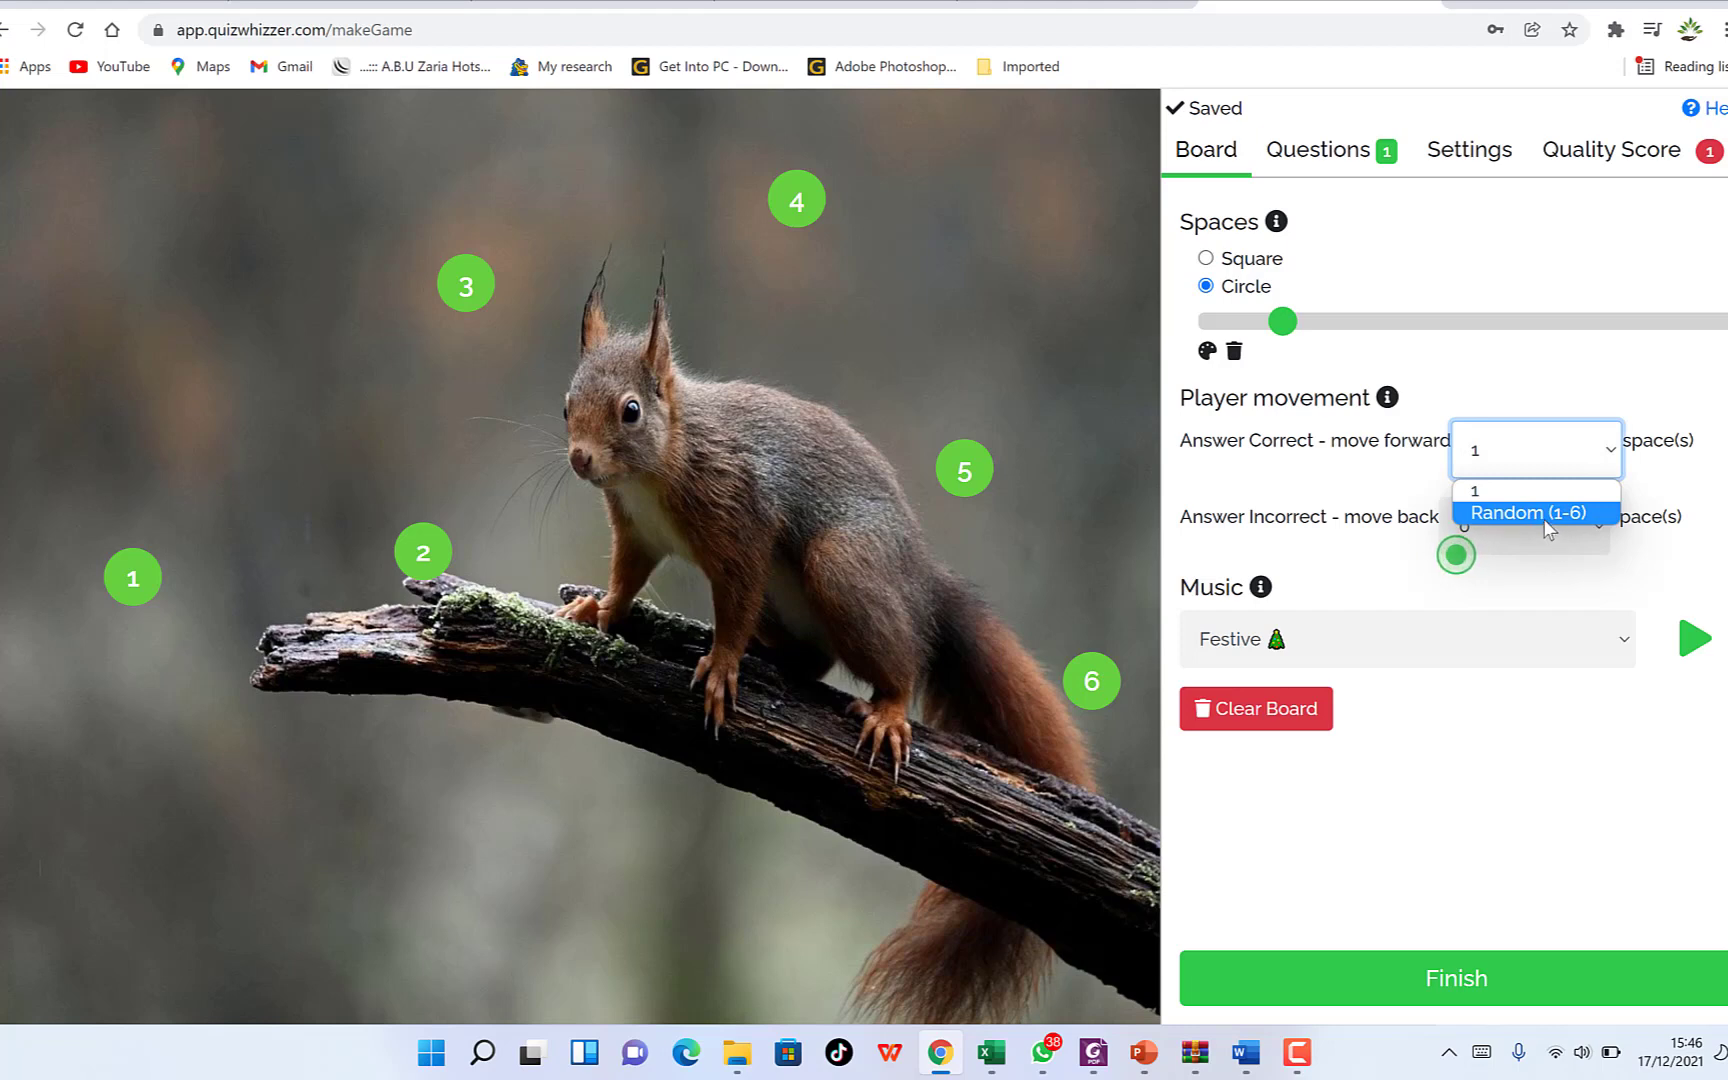
Set player movement to 1 space forward for a correct answer and 0 spaces back for an incorrect one
click(1538, 466)
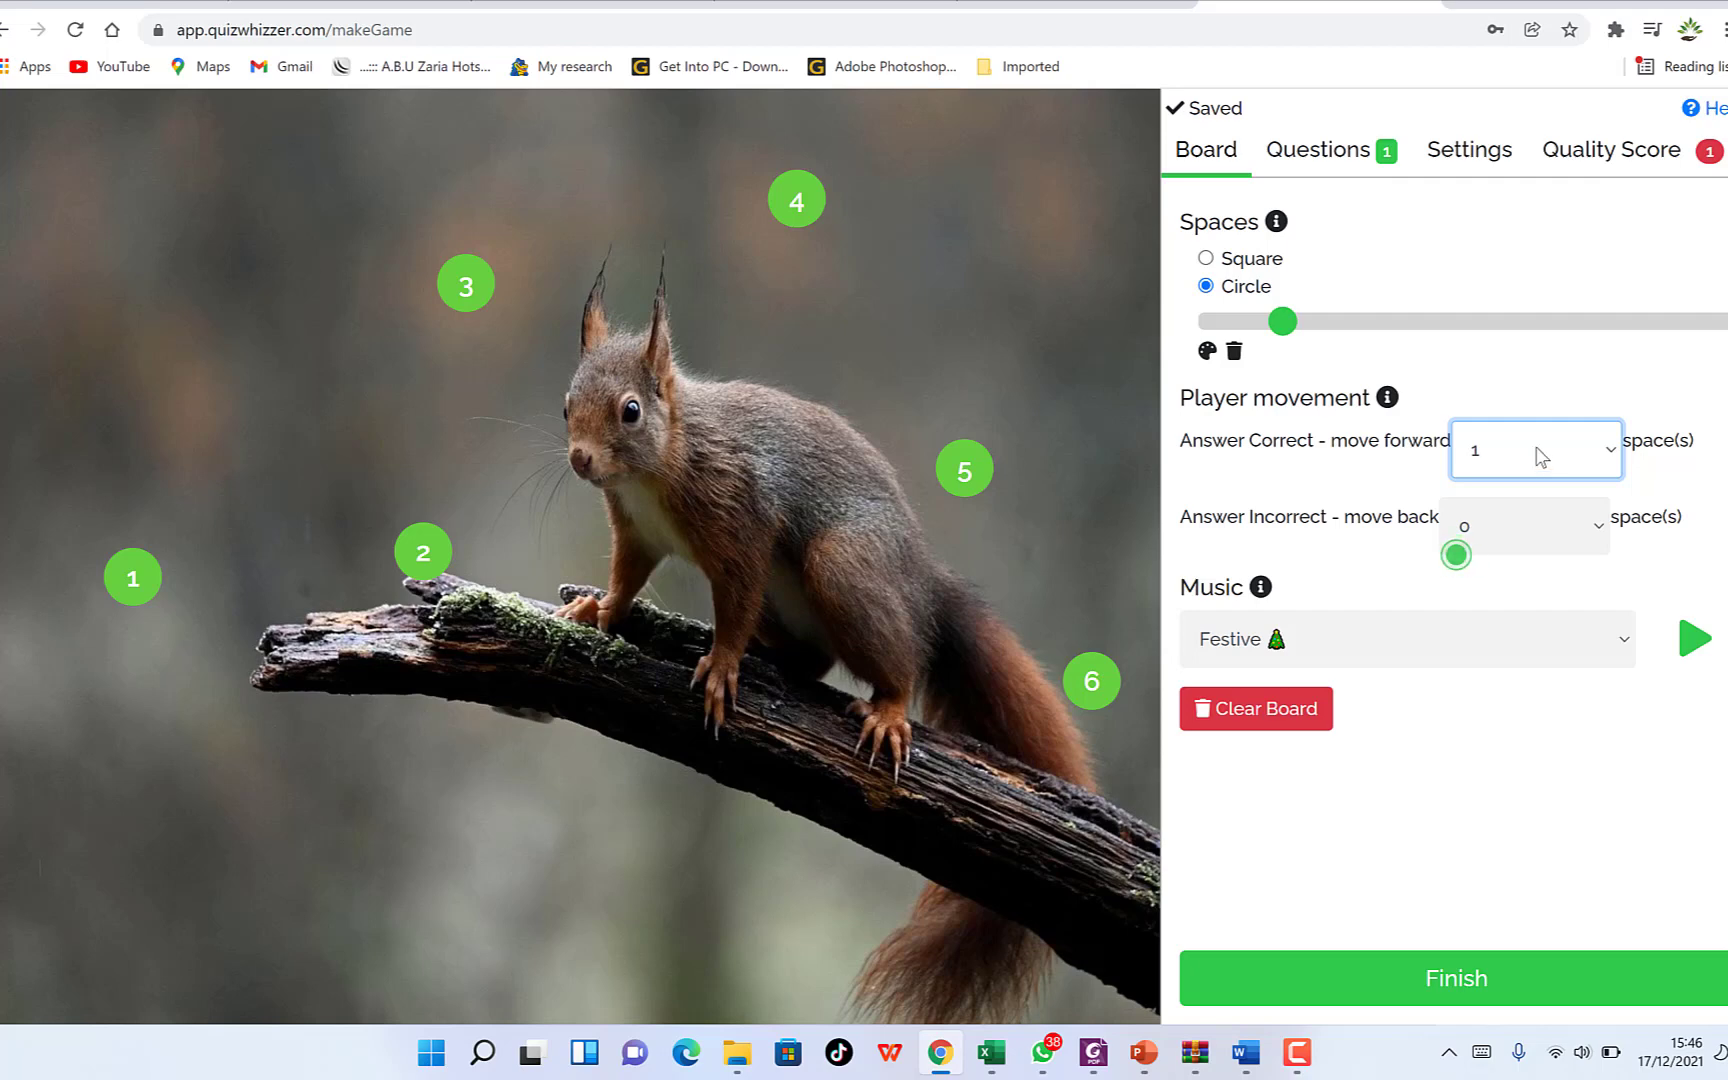
click(1690, 470)
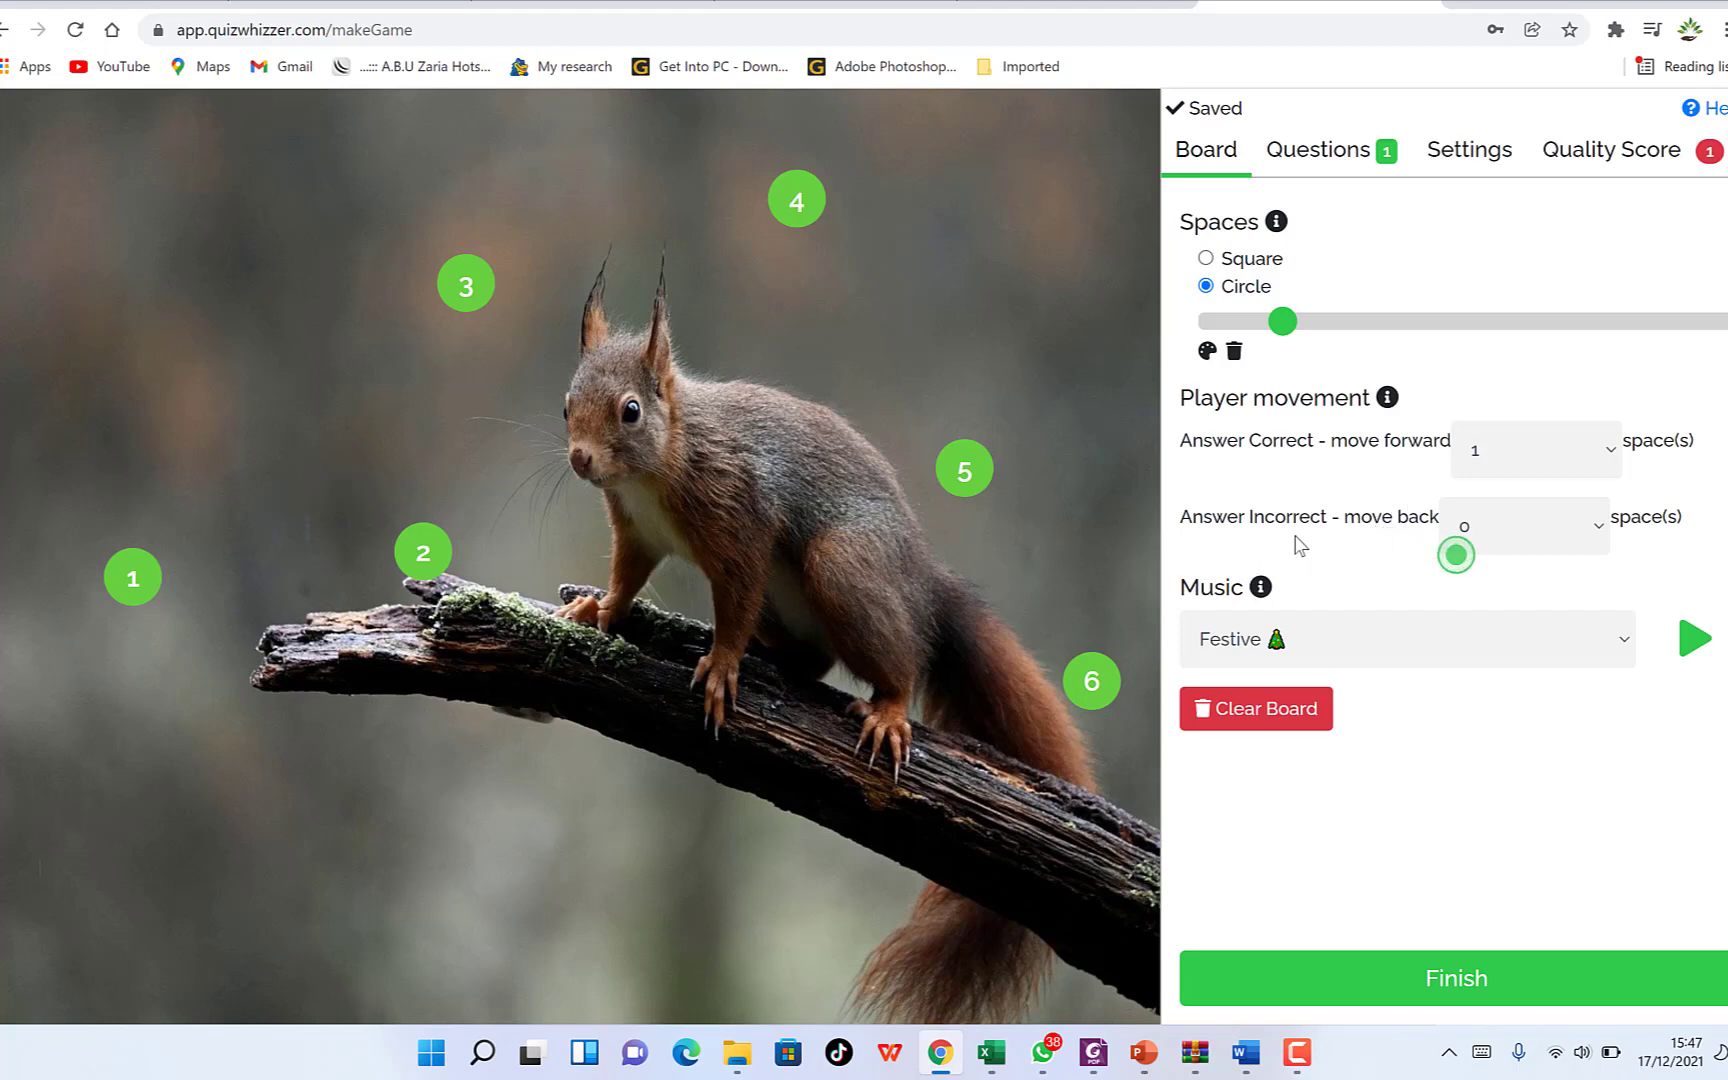
click(1596, 537)
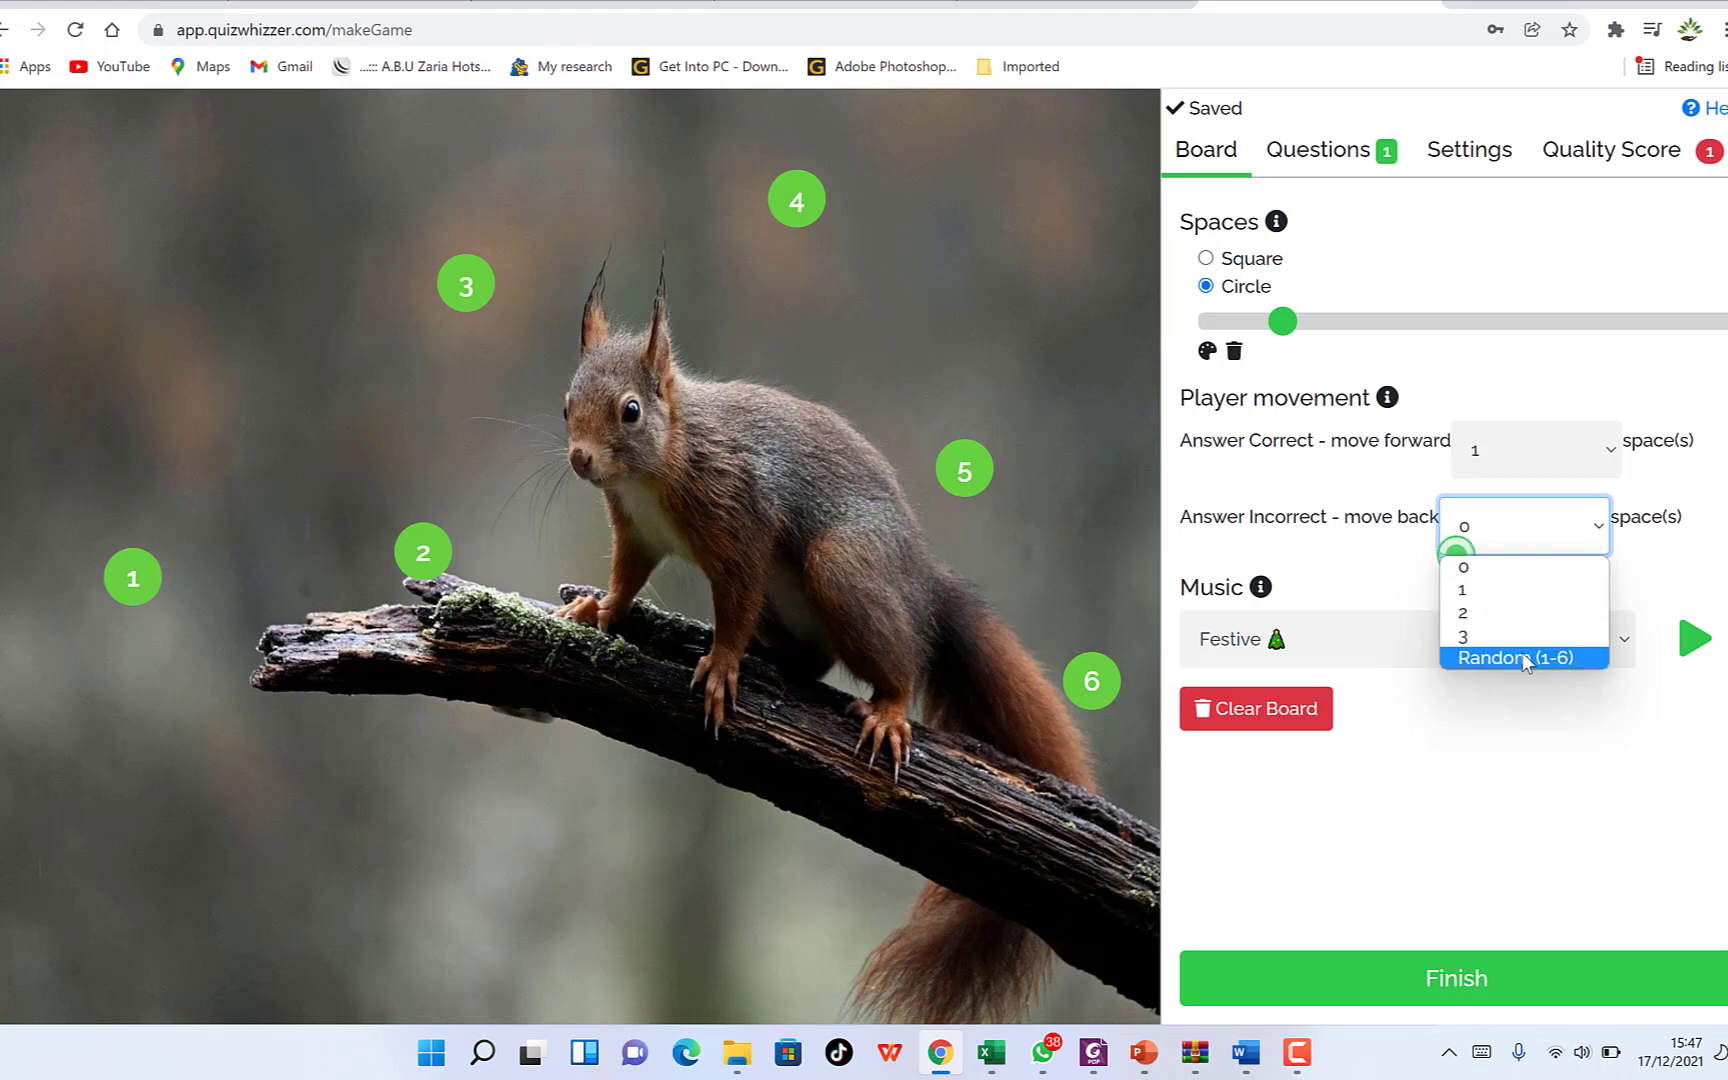
click(1500, 570)
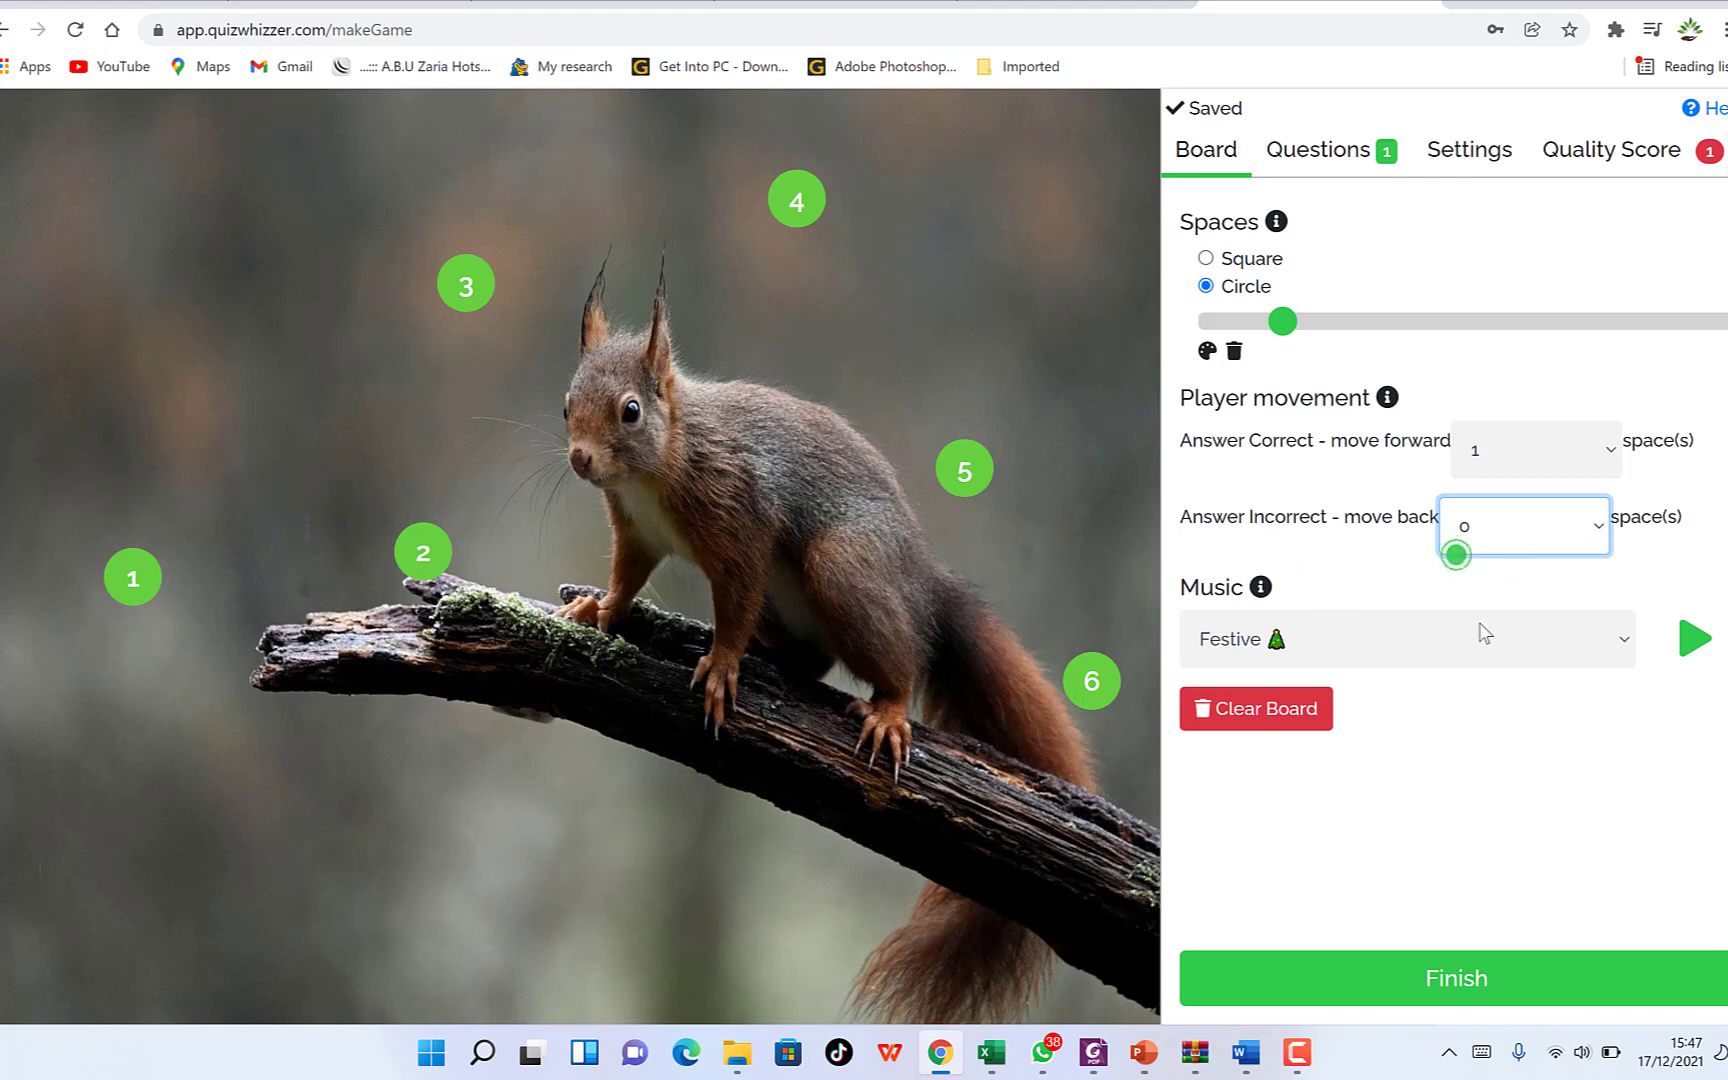
Set the game music to Majesty, play a preview of it and stop the playback
click(1624, 642)
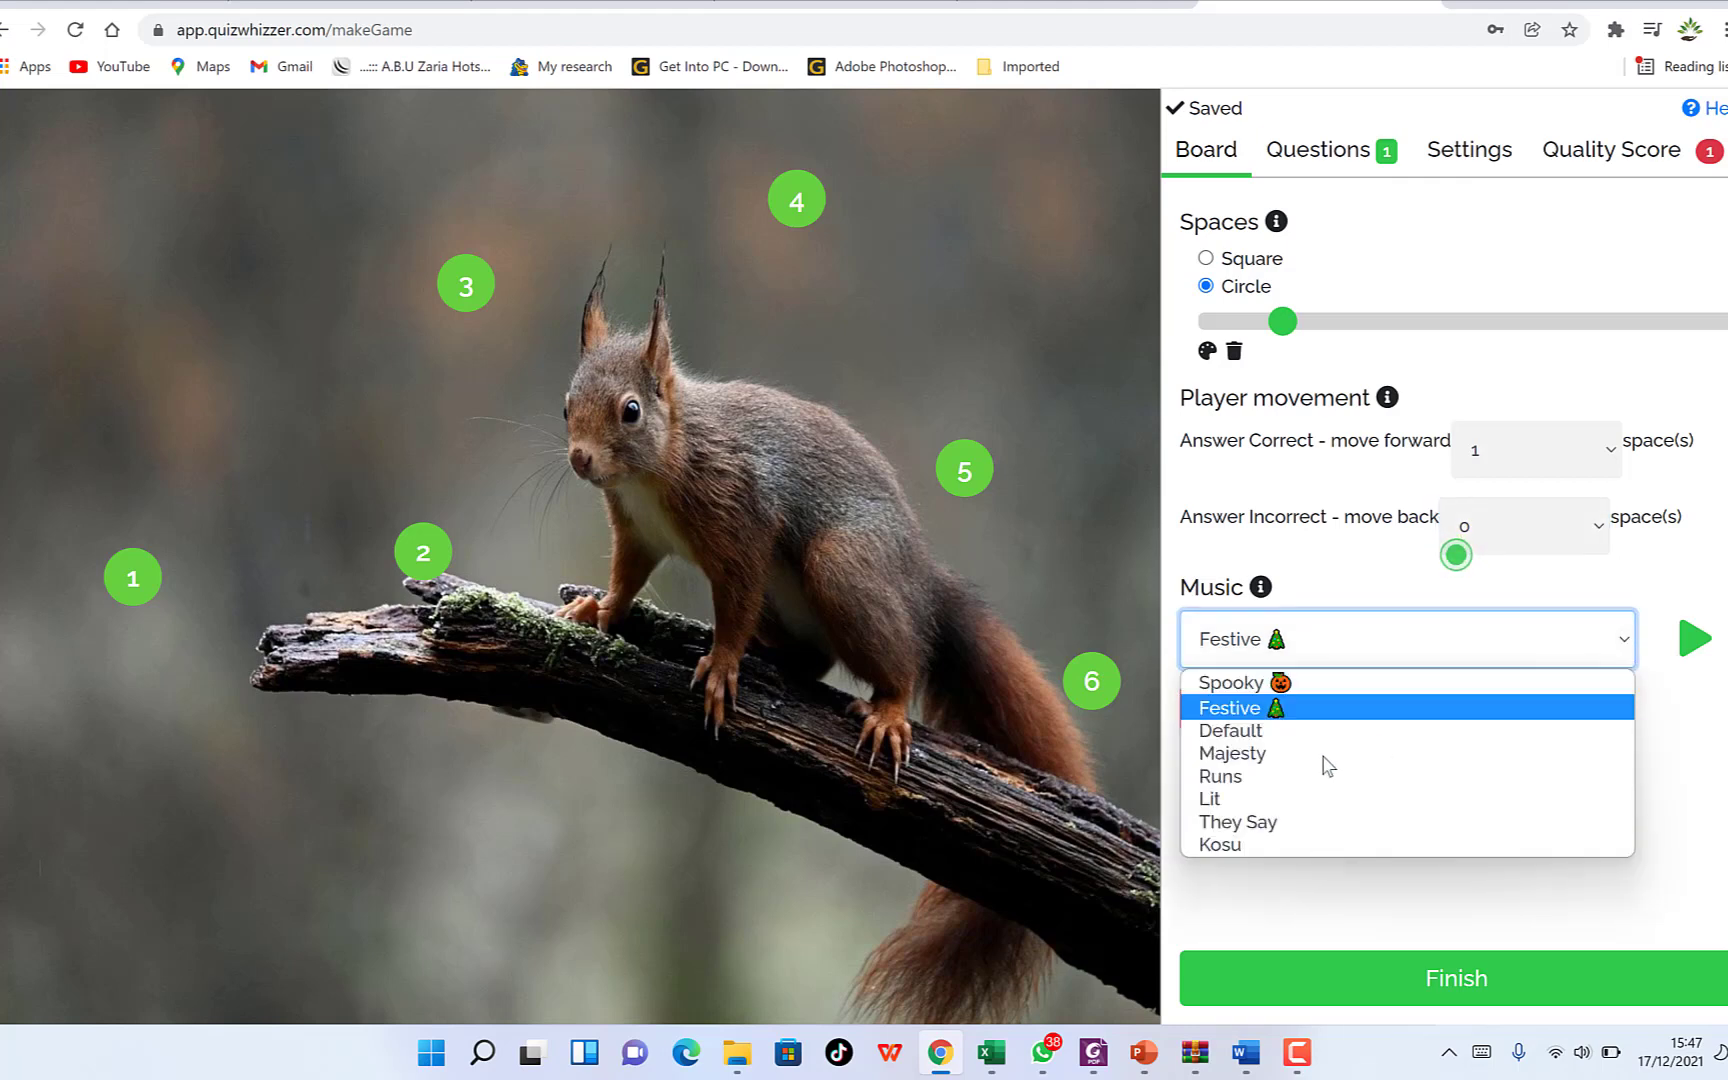
click(1315, 755)
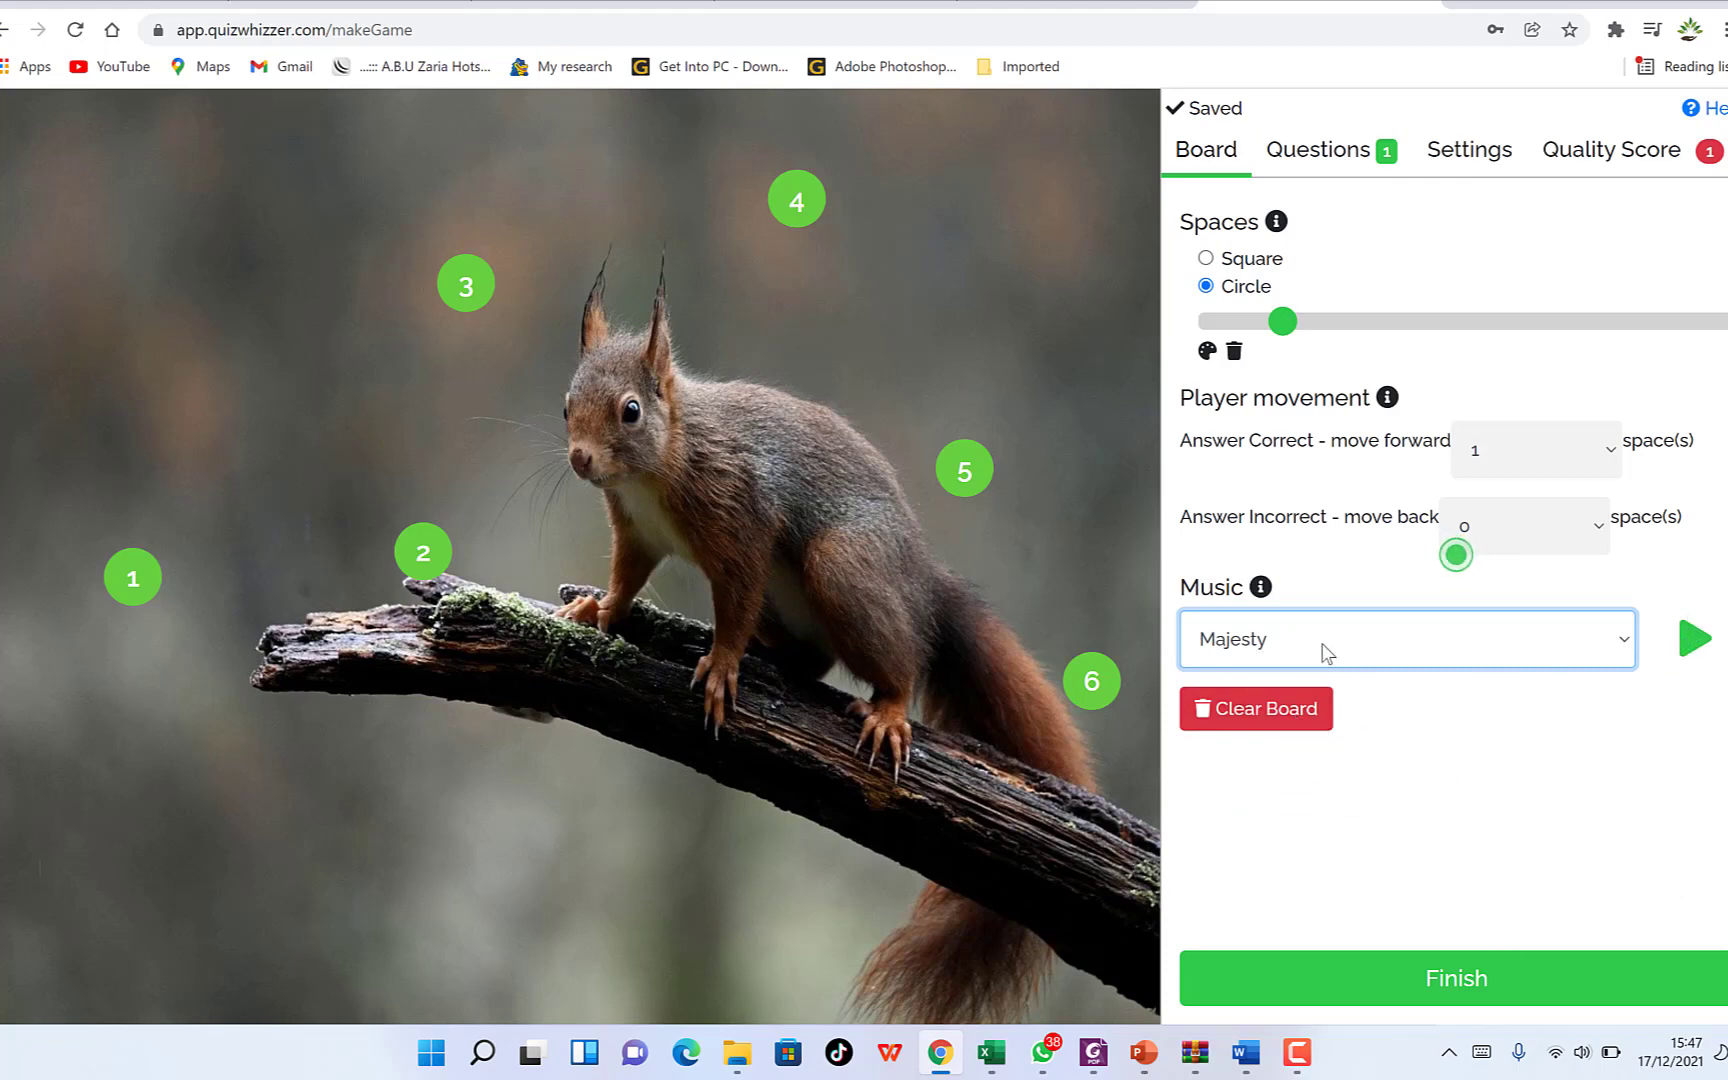
click(1695, 640)
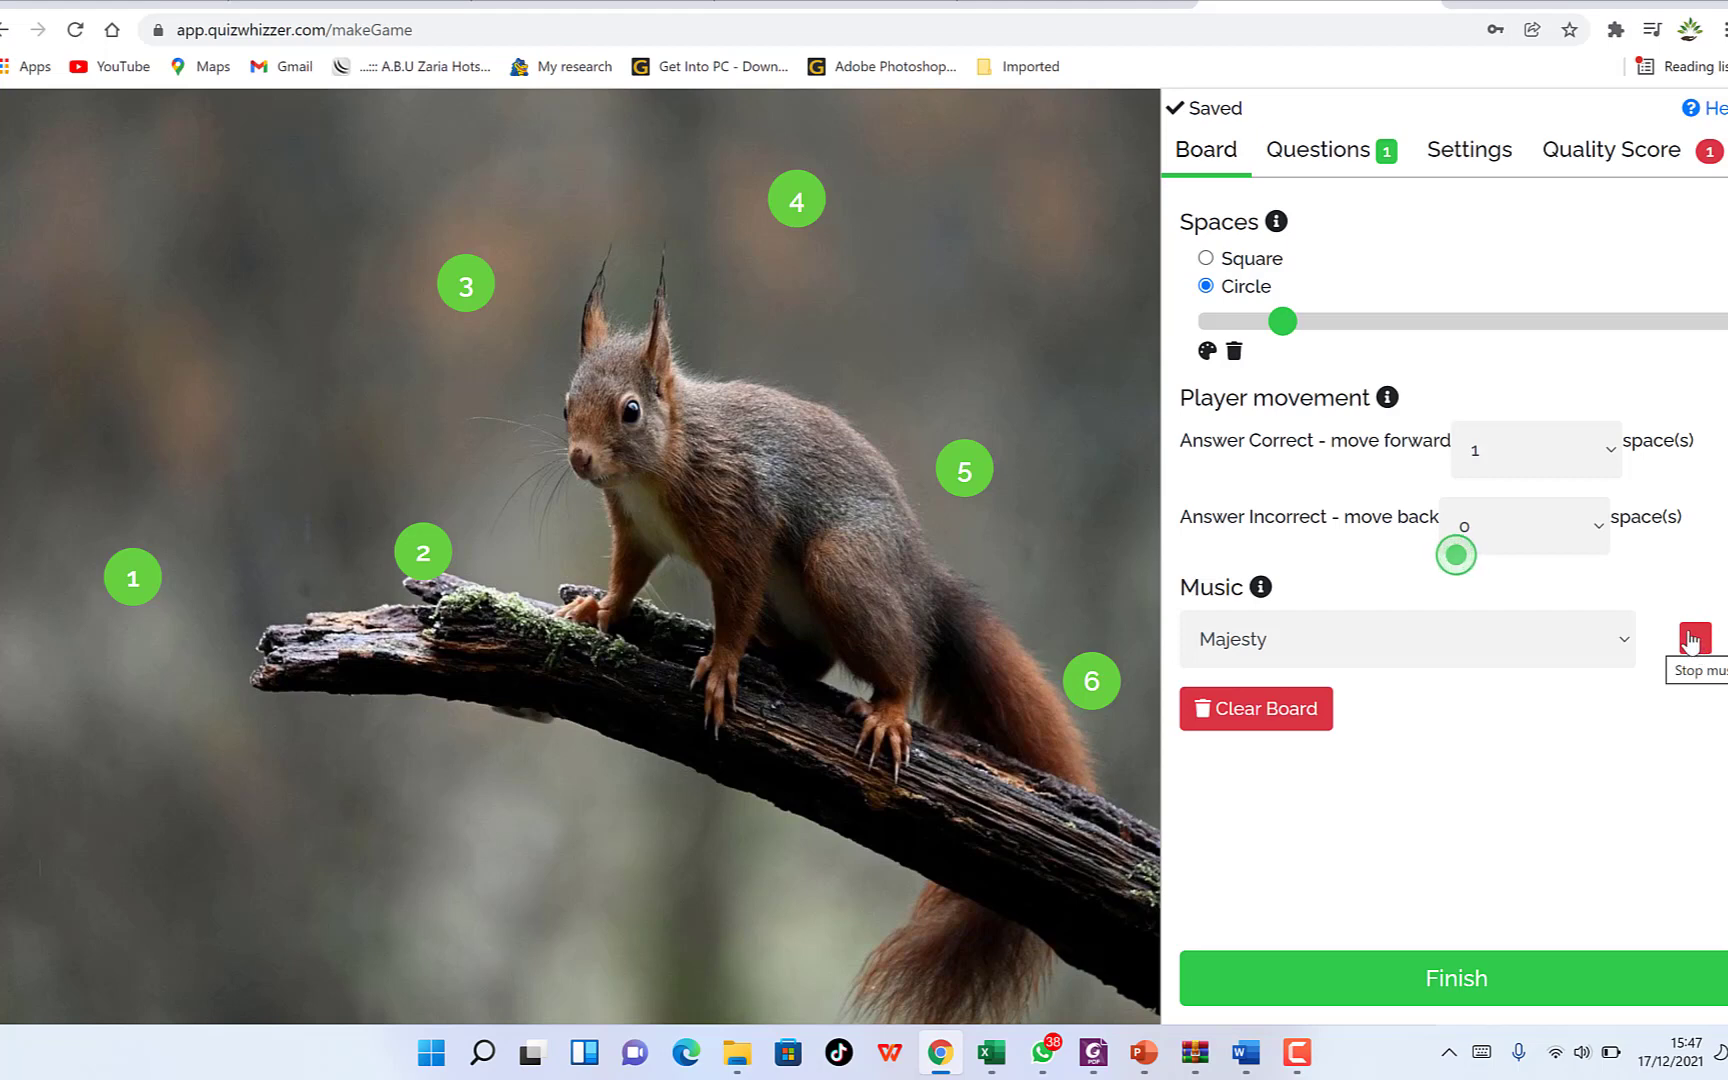
click(1693, 640)
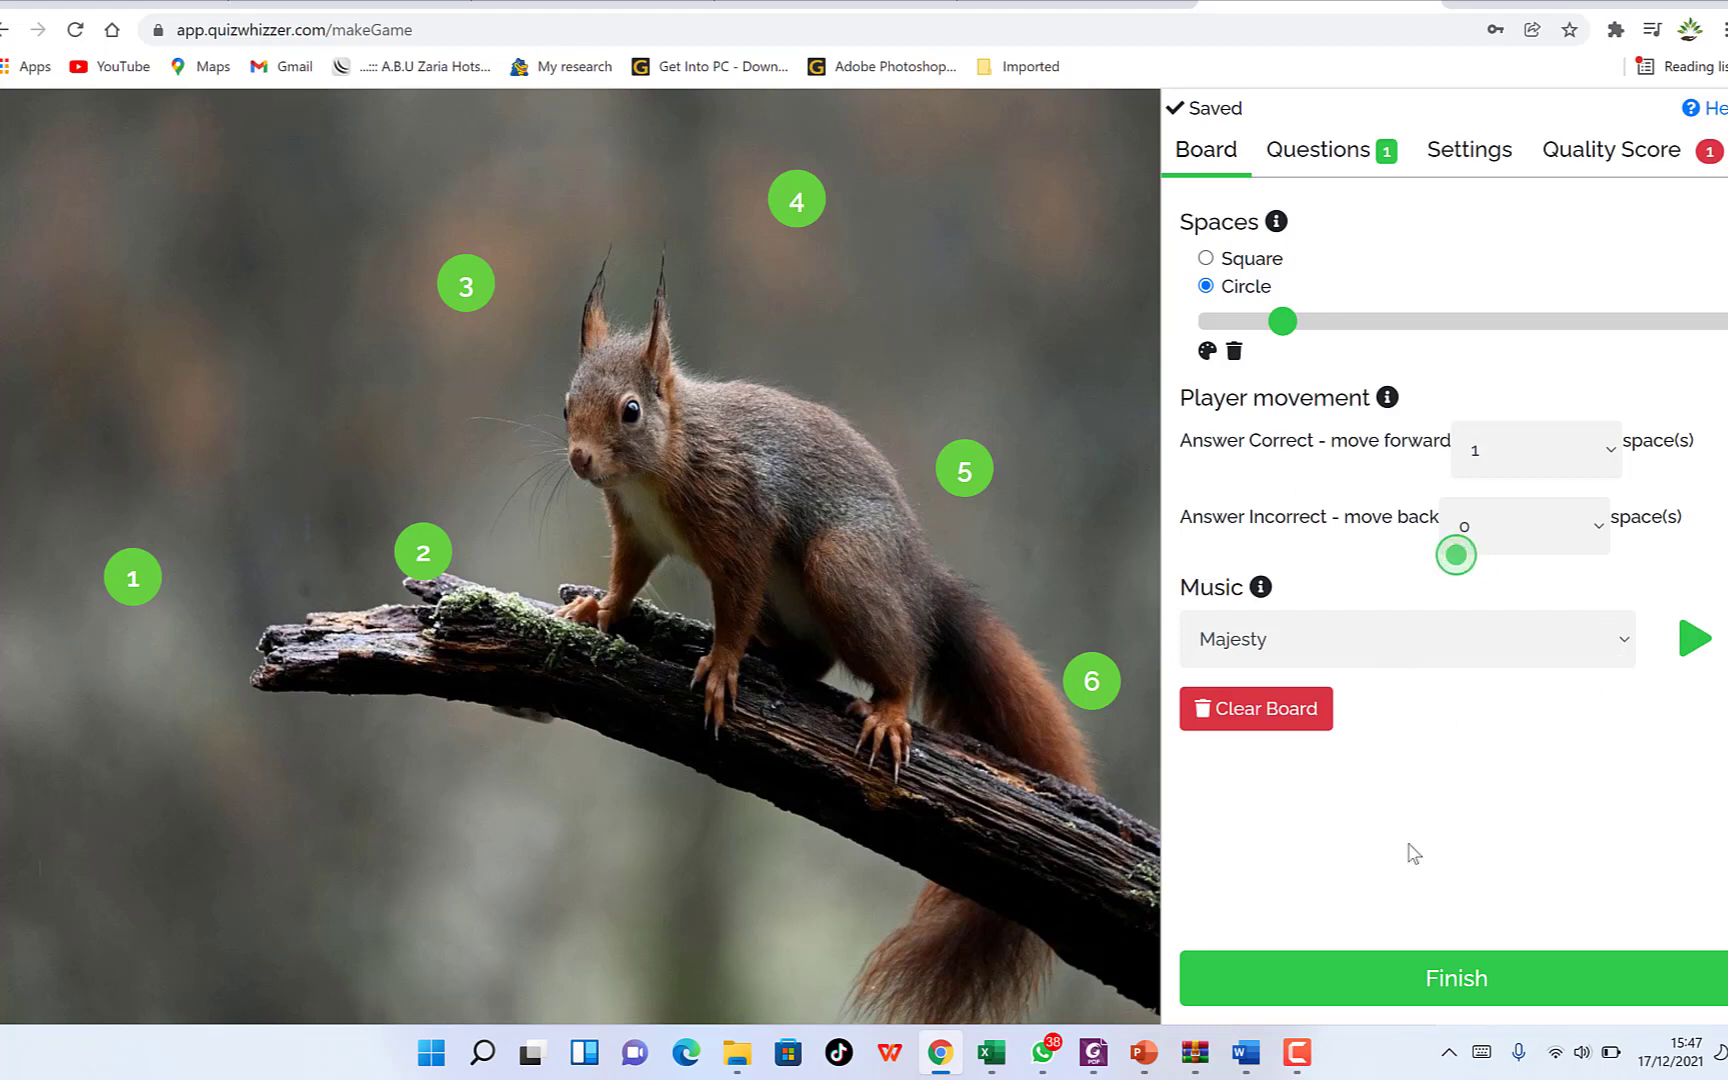
Write the first question as: What part of speech is the word "CAT"
click(1340, 150)
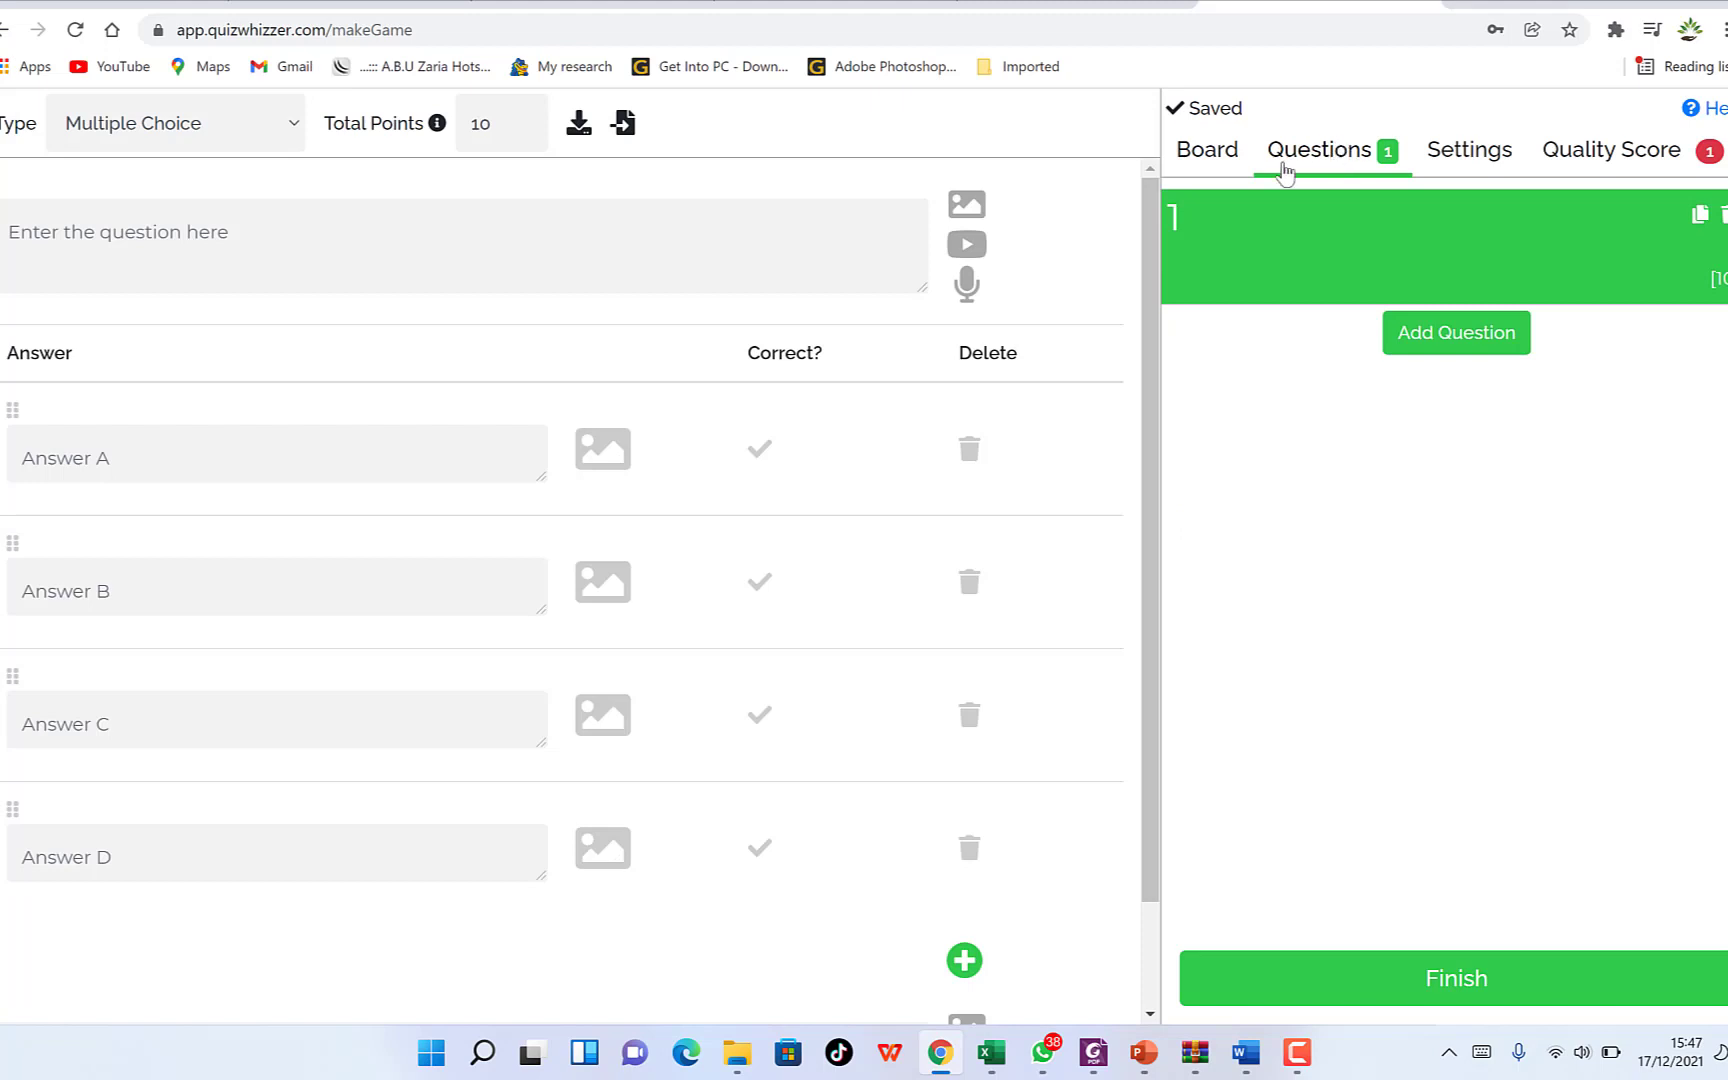
click(171, 234)
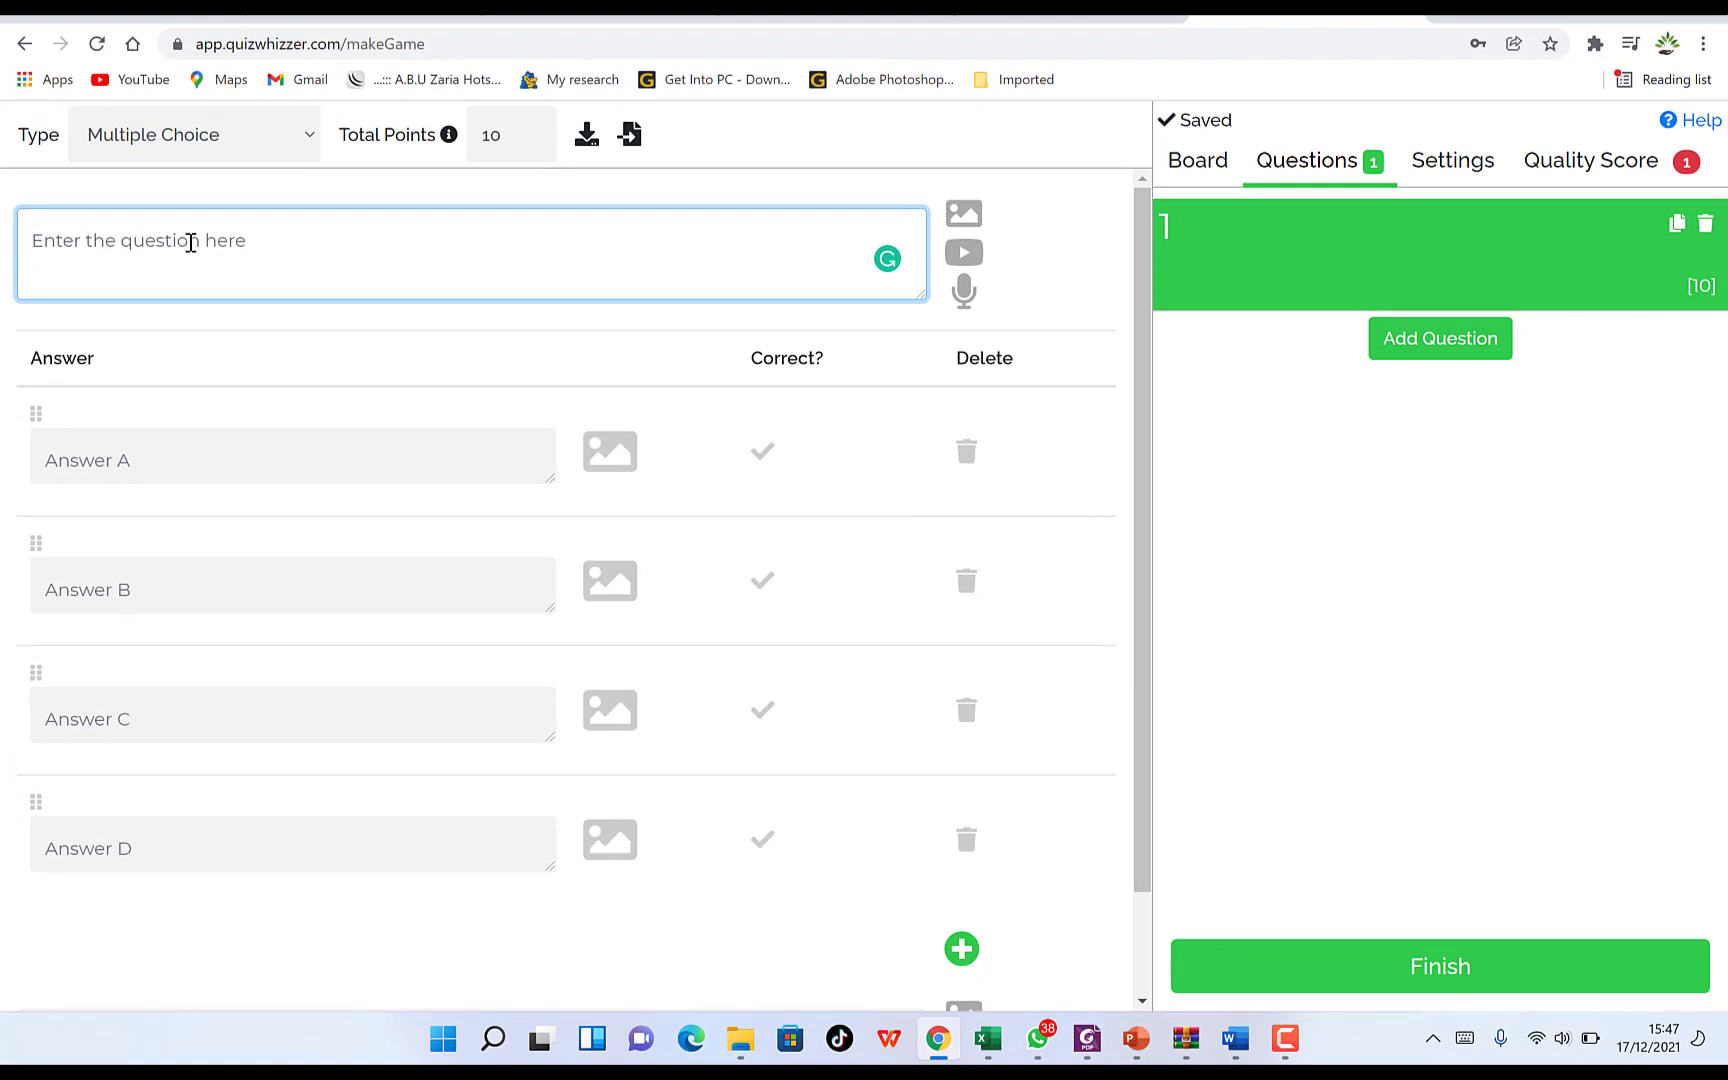
text(What part of speech is the word "CAT")
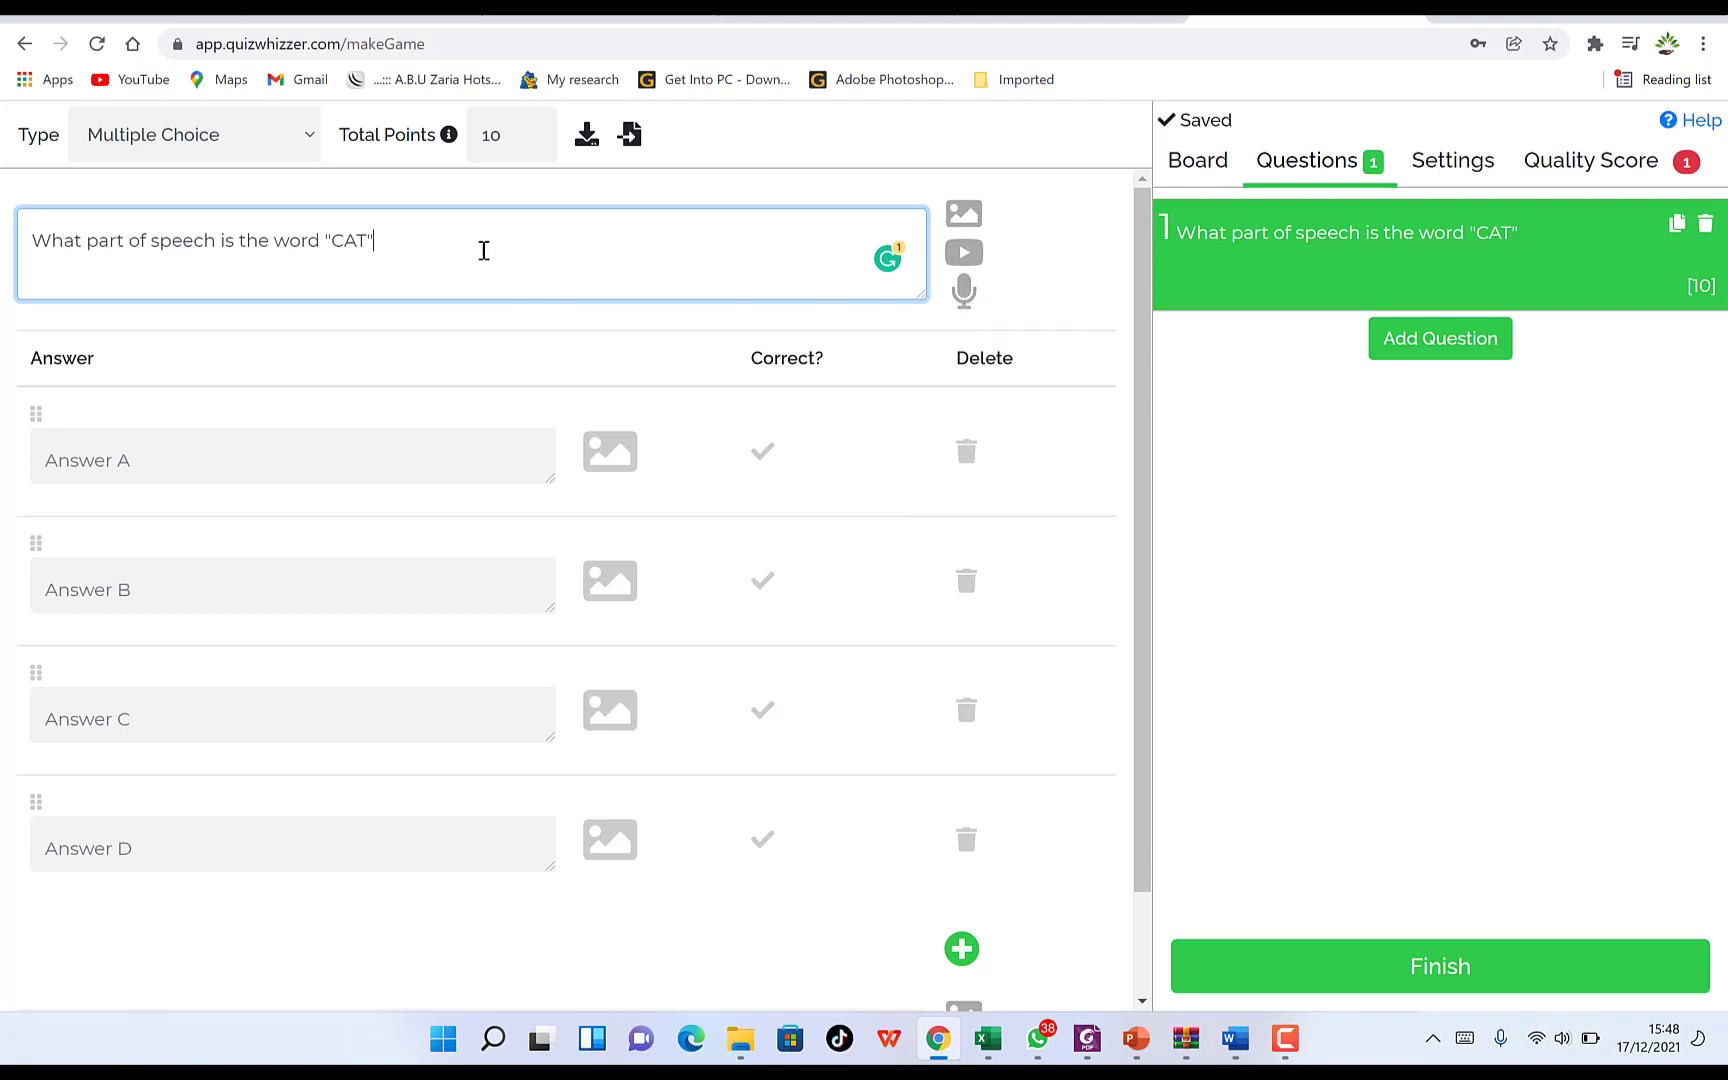
Add the close-up photo of a cat's face from the image library to the first question
click(962, 216)
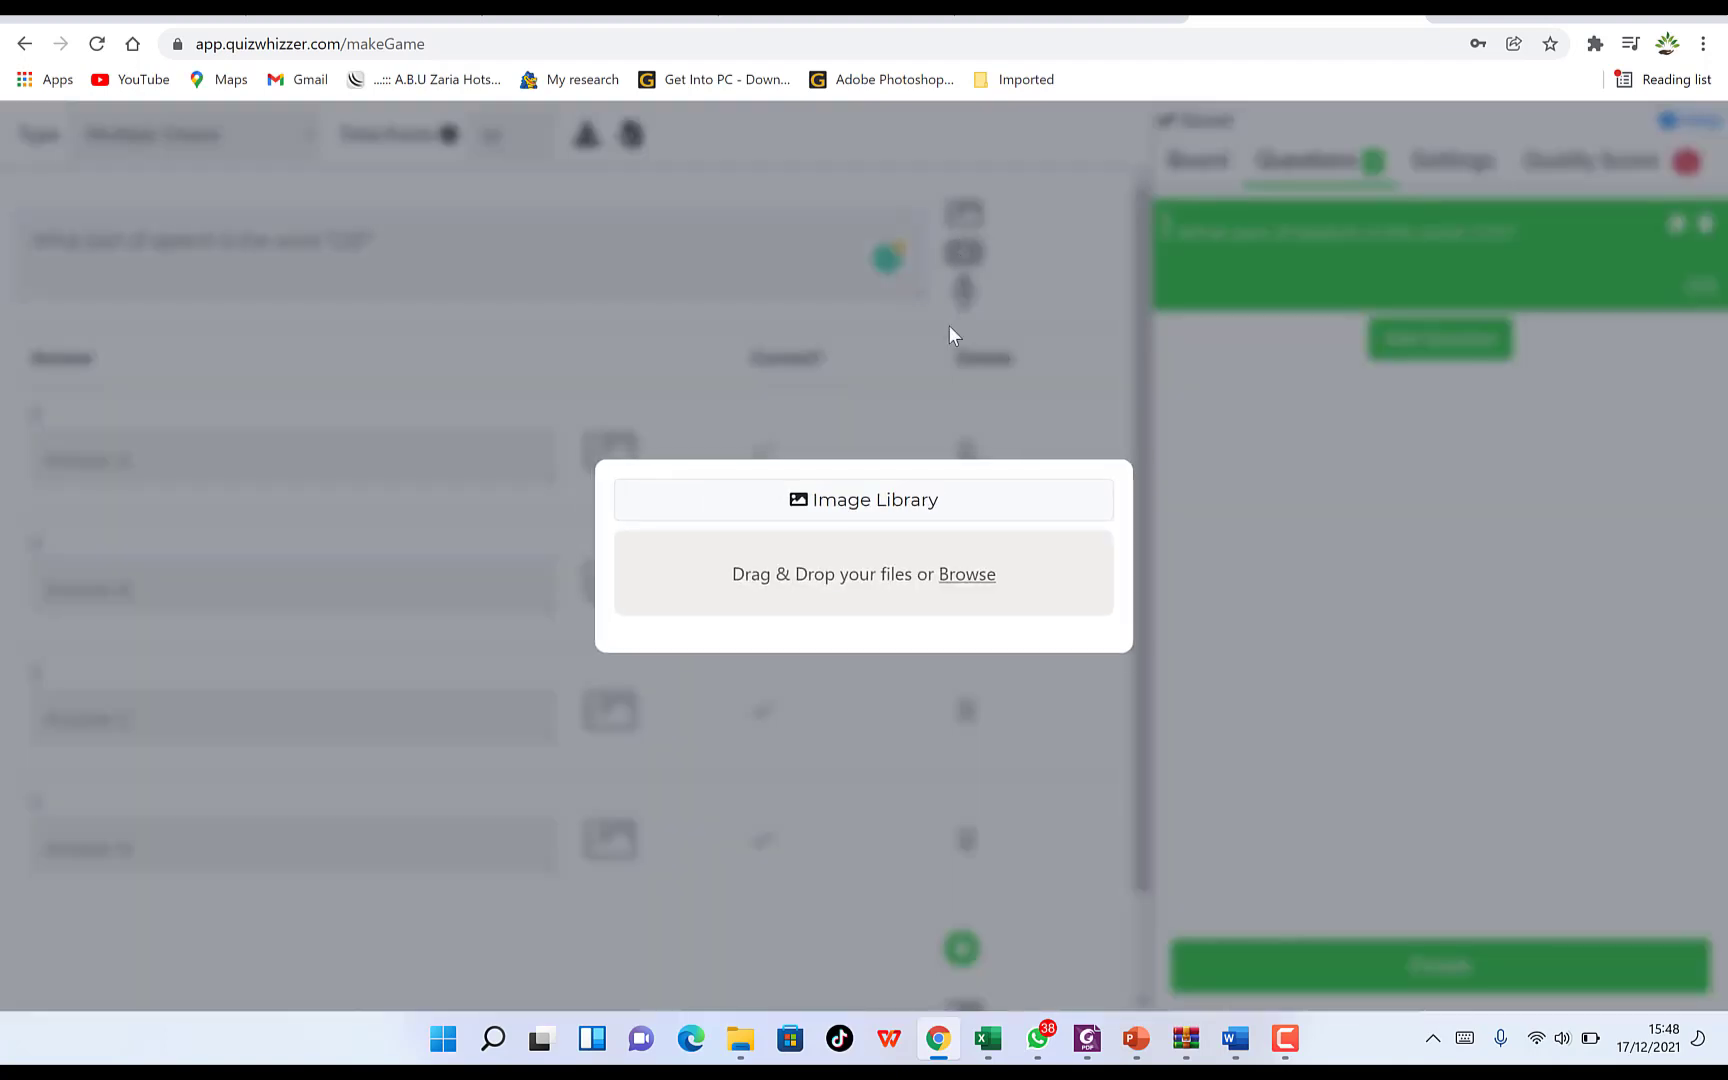
click(893, 512)
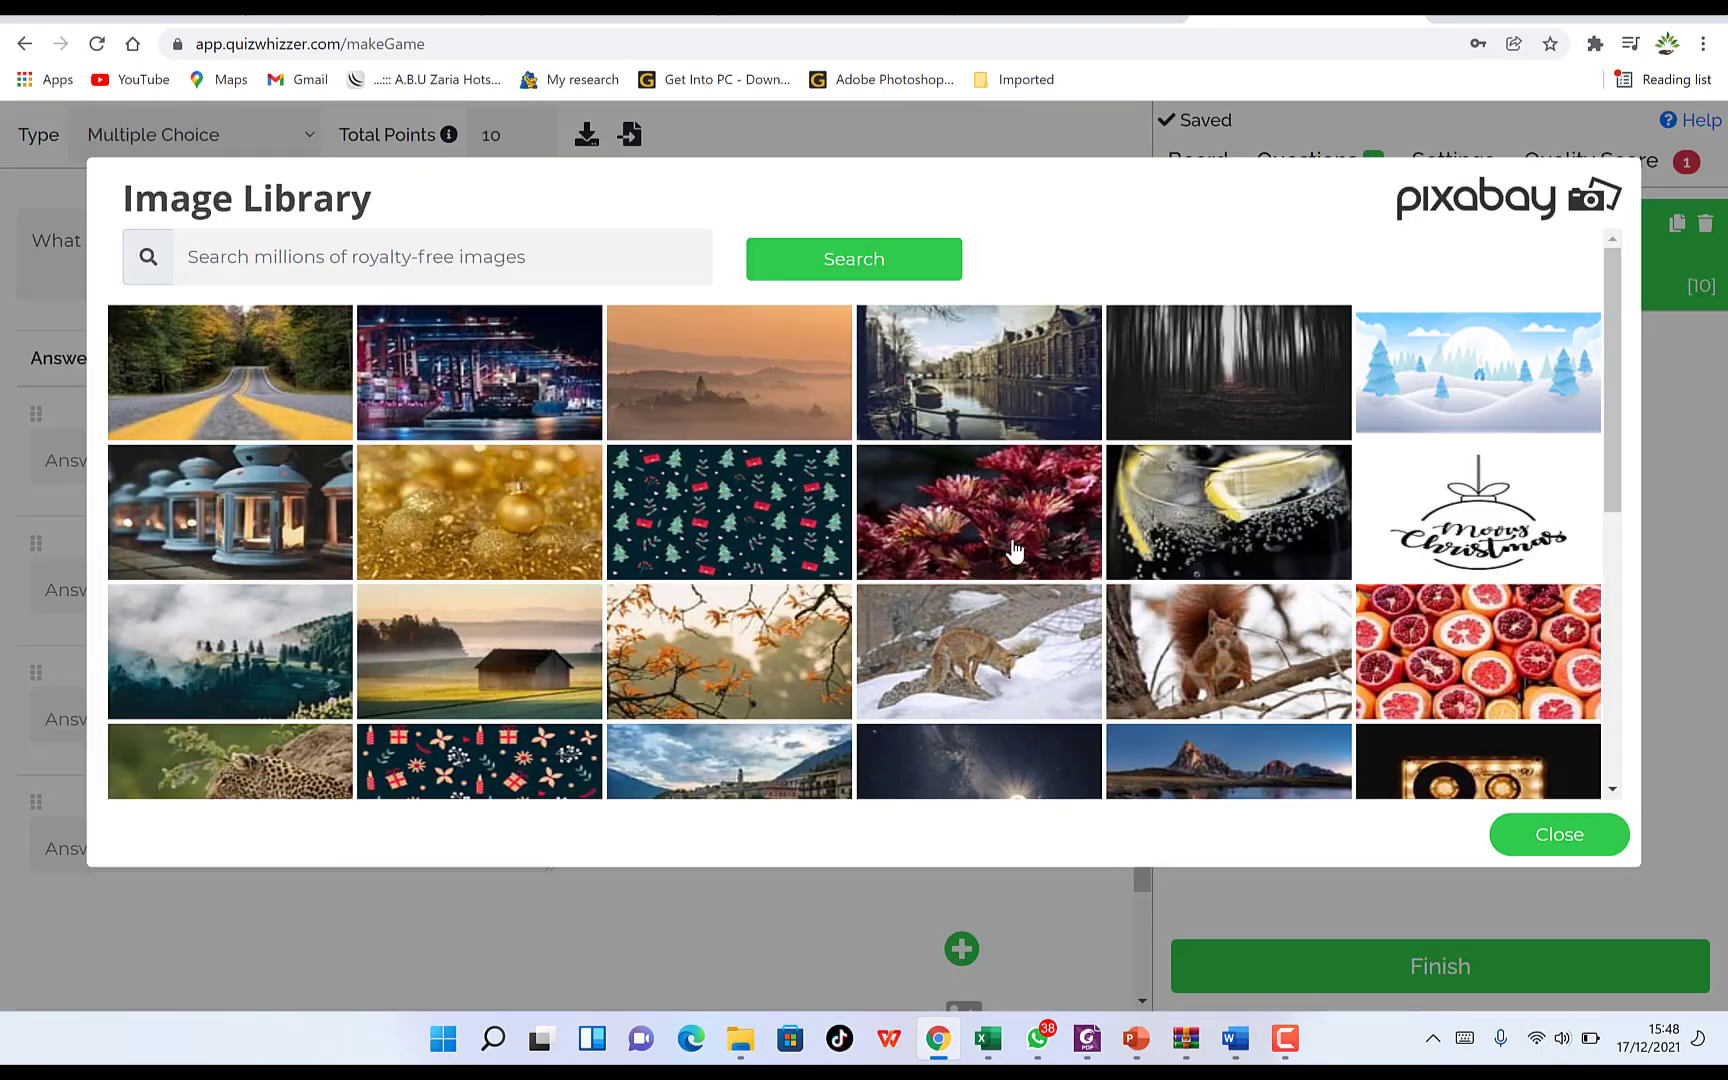
scroll(1010, 548, down, 5)
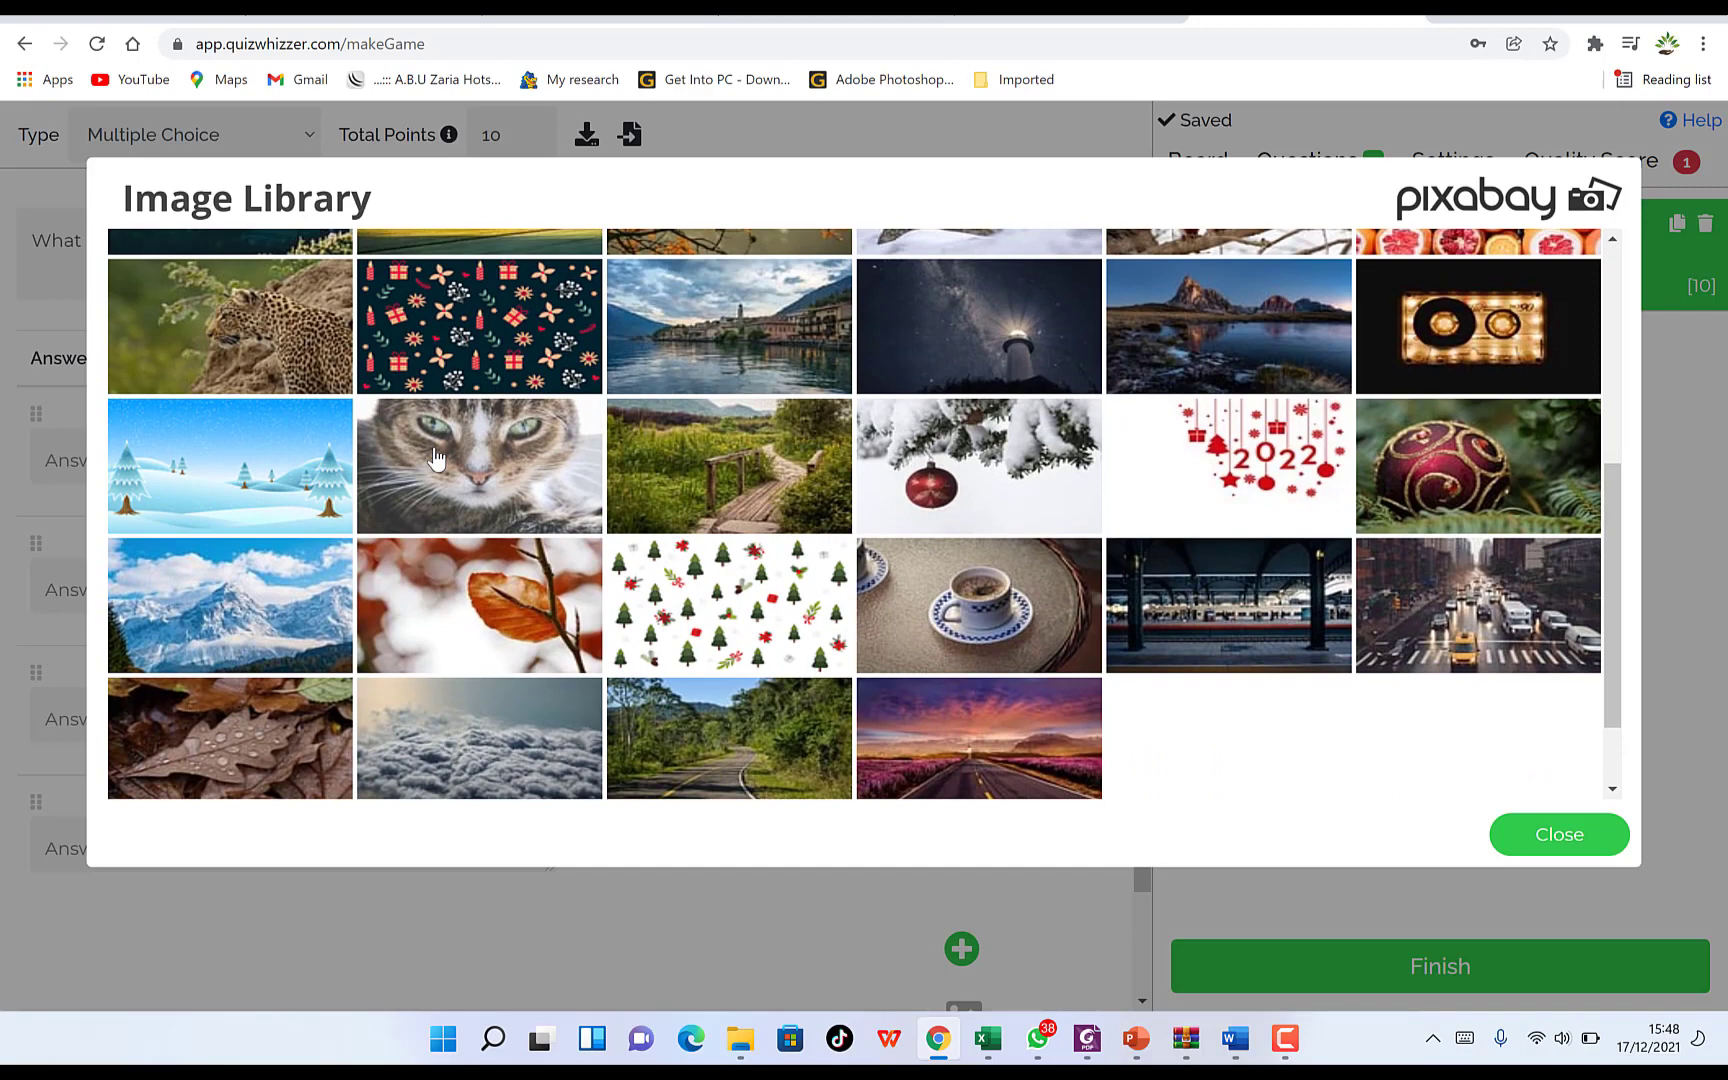
click(435, 457)
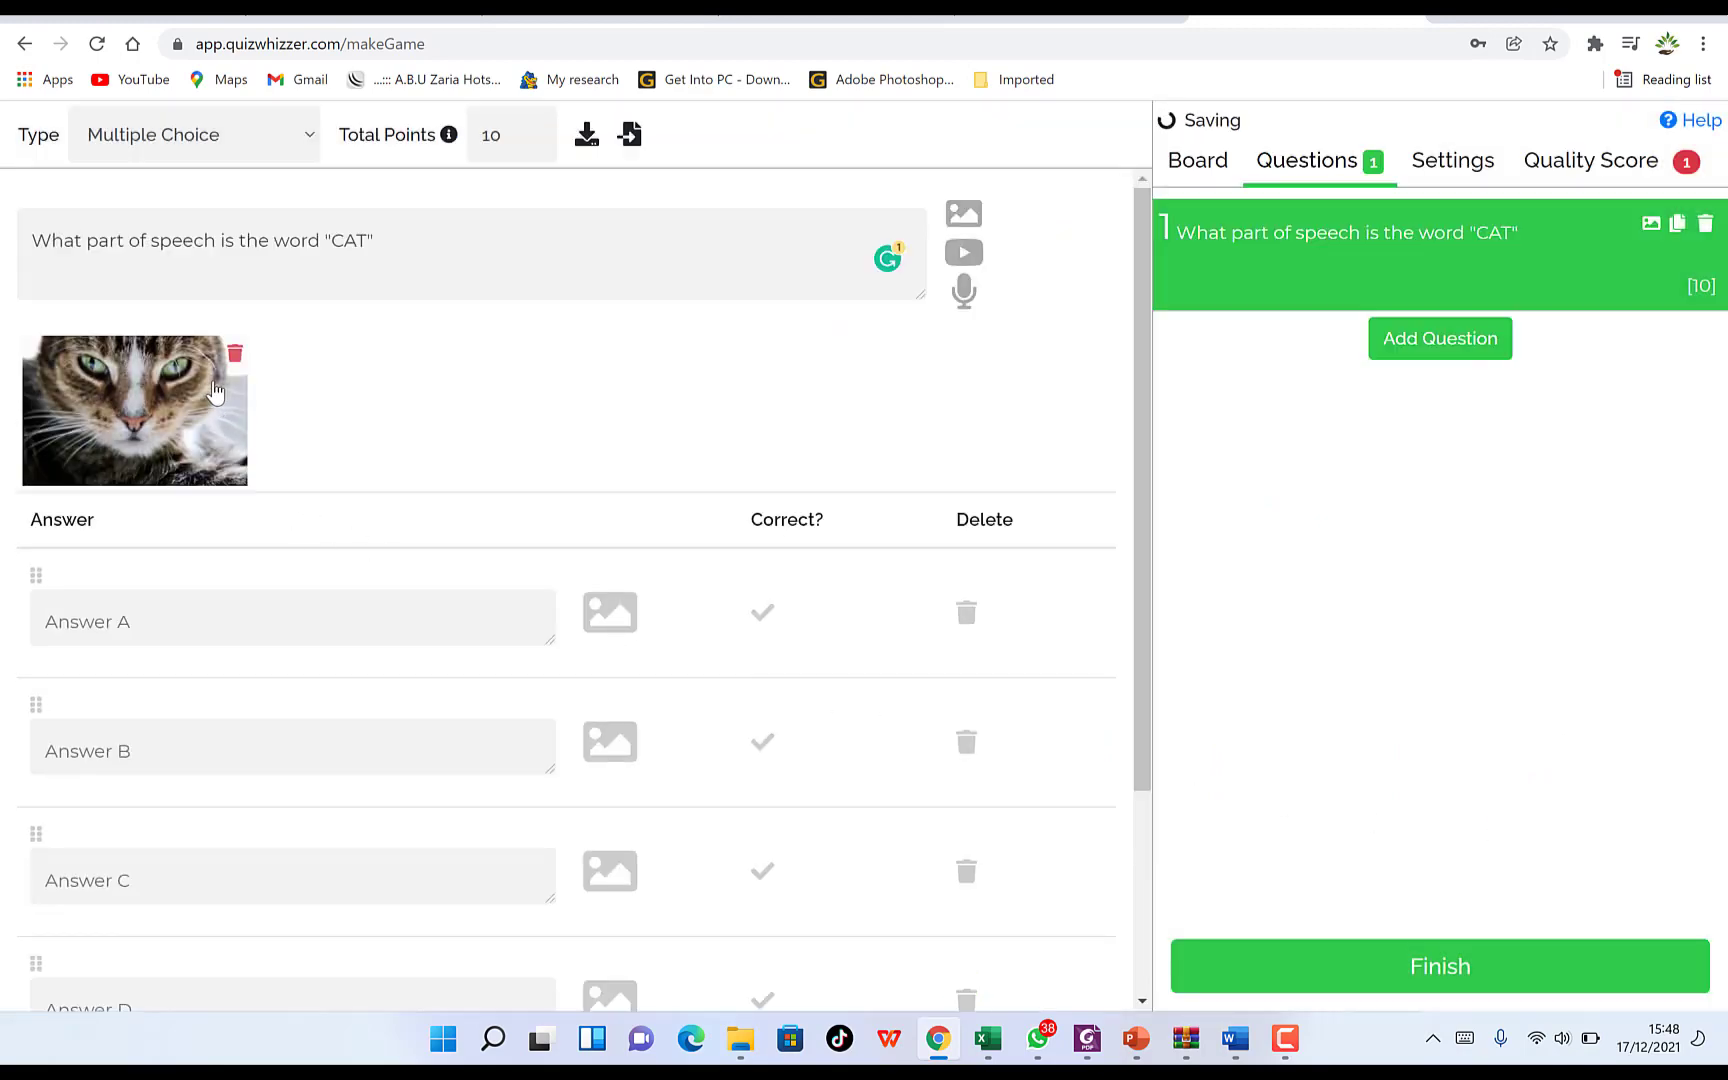
Change the first question's type to Short Answer and enter "Noun" as its accepted answer
click(147, 627)
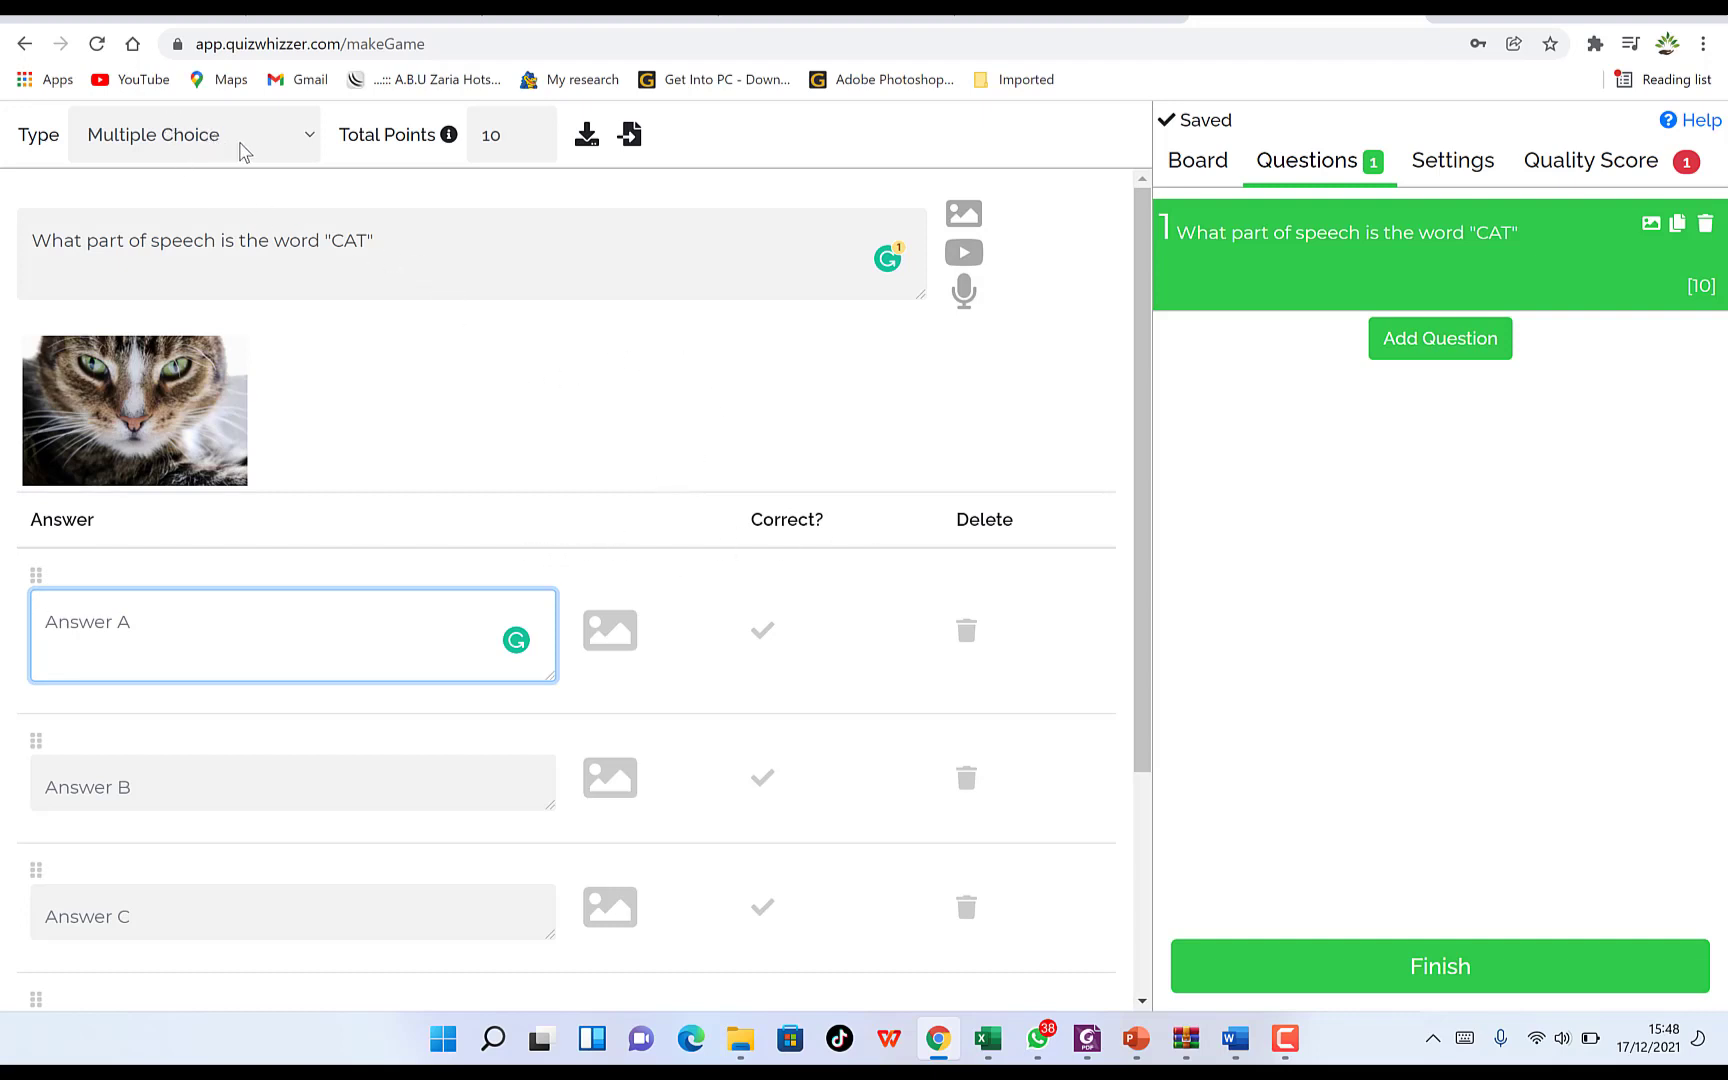
click(290, 150)
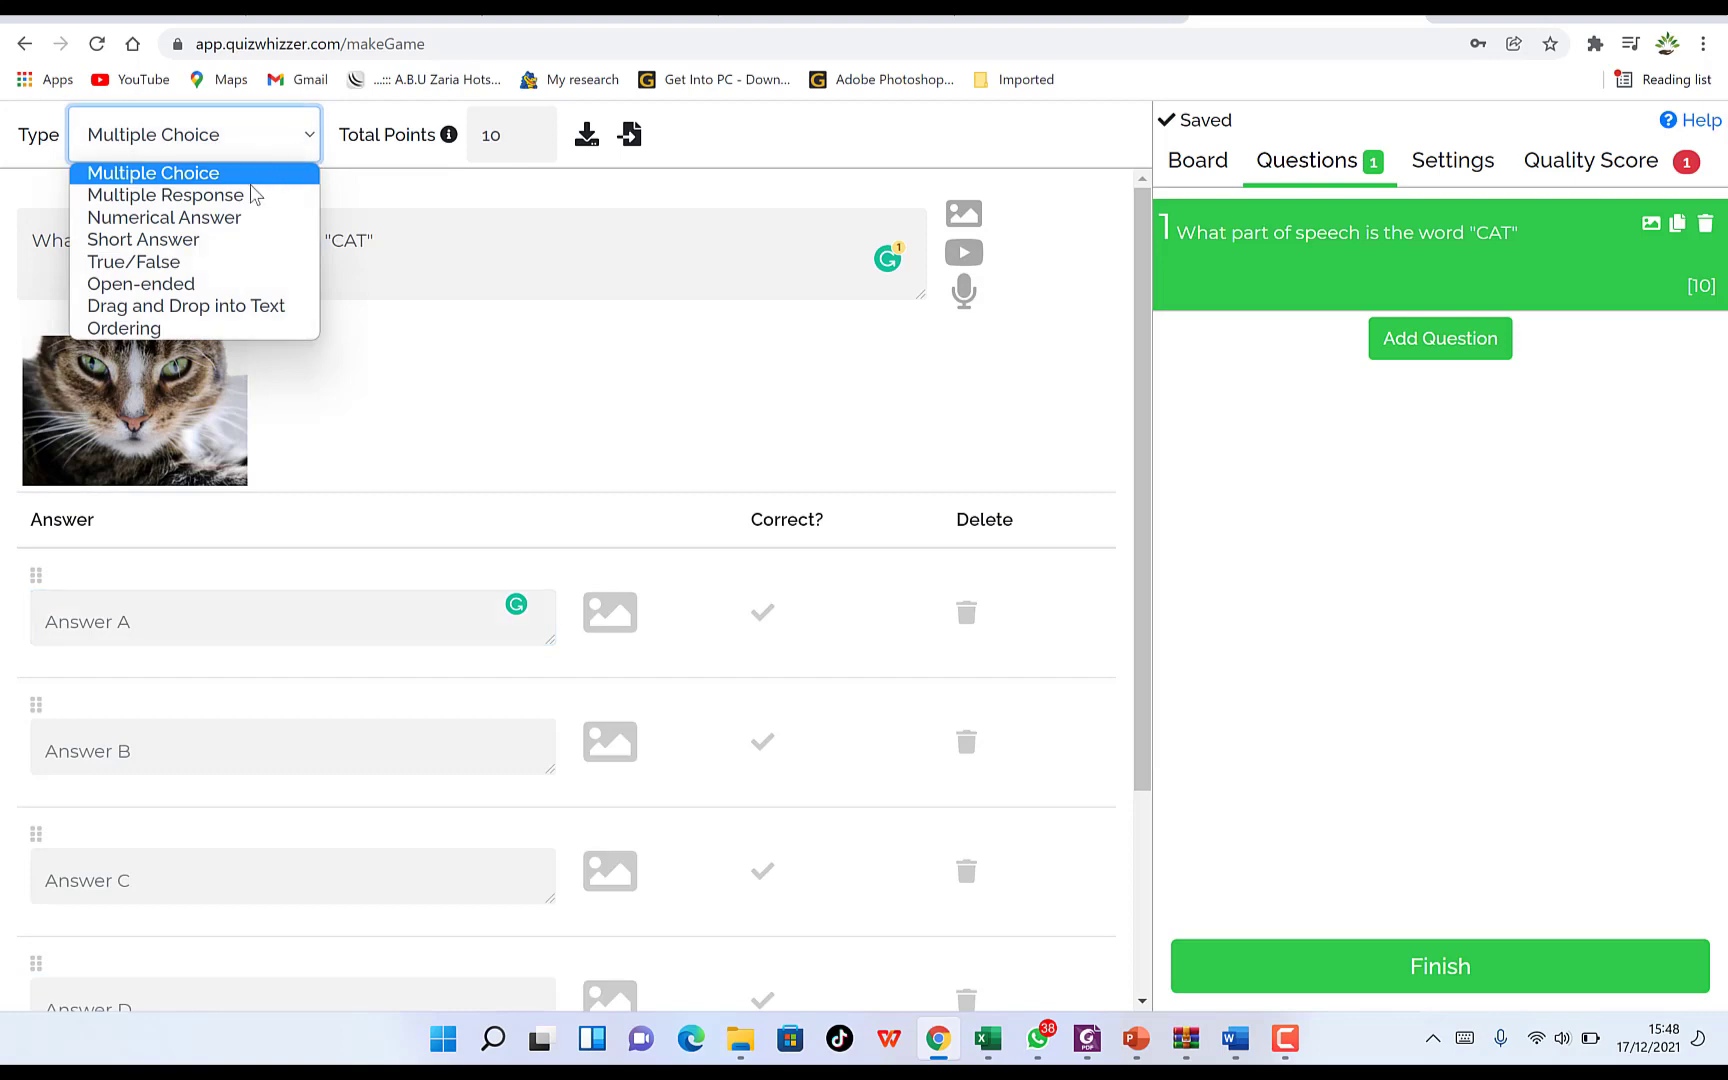
click(218, 242)
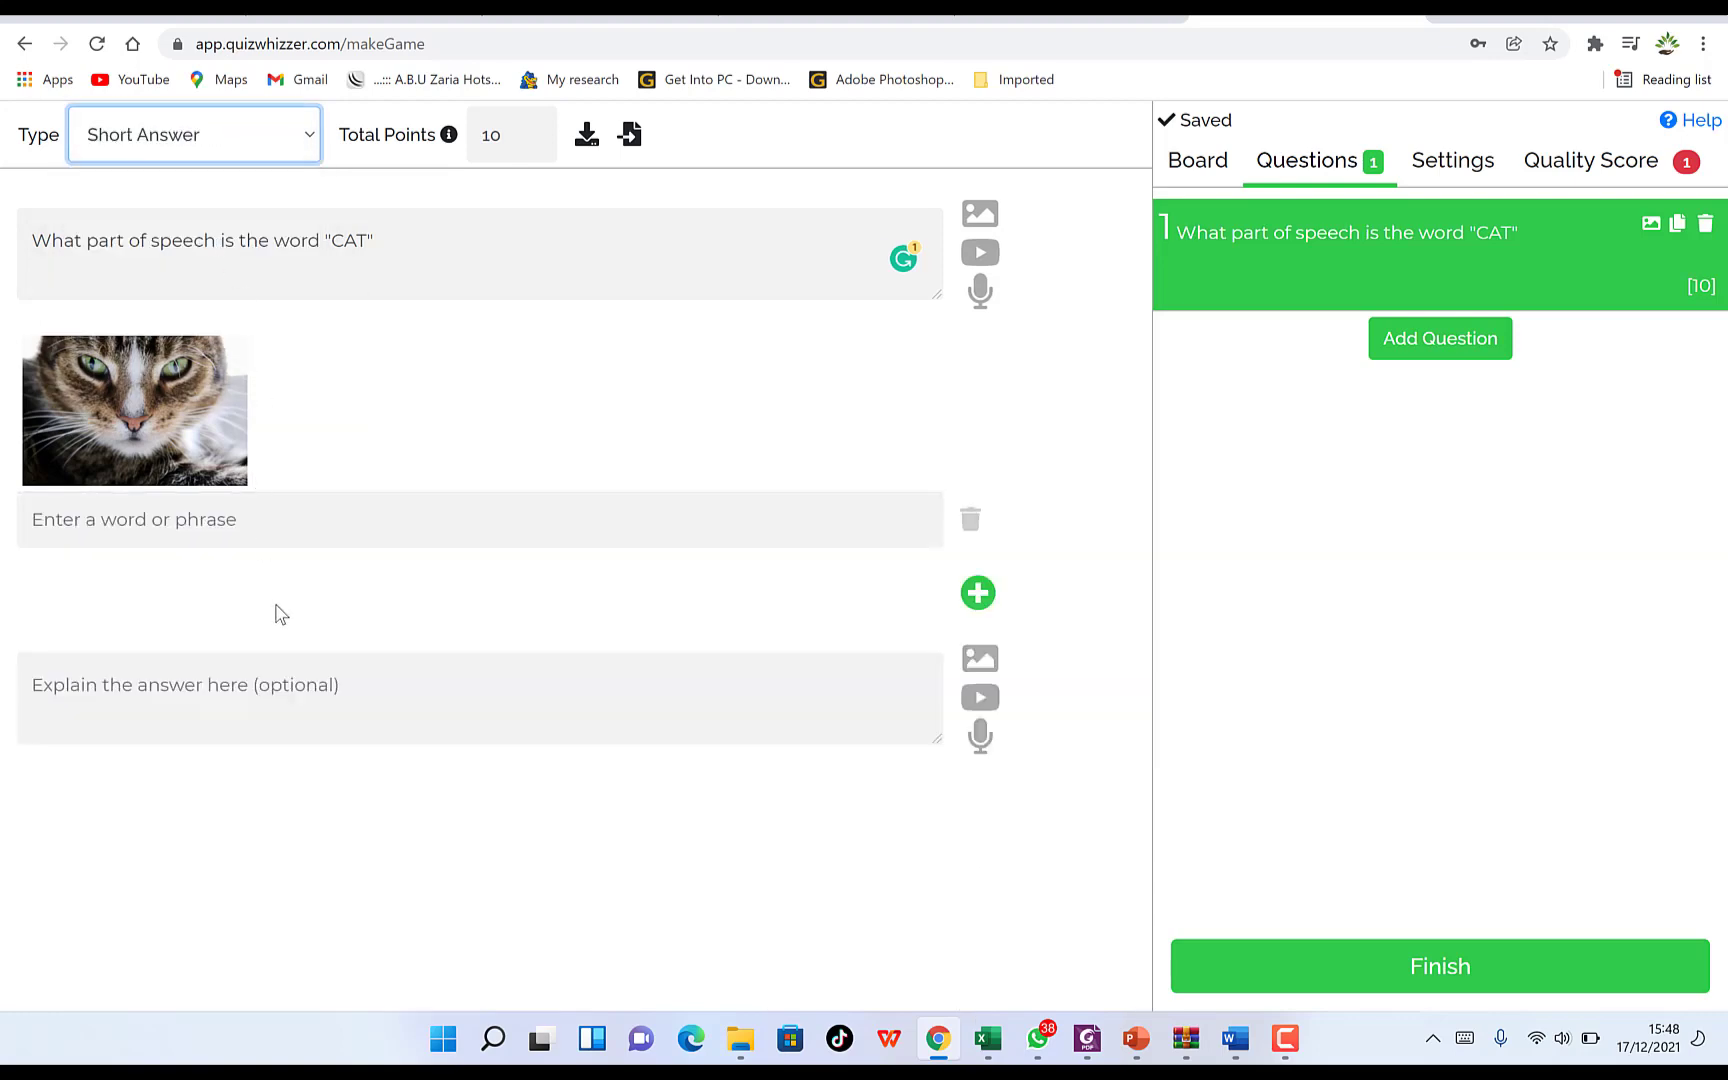
click(309, 510)
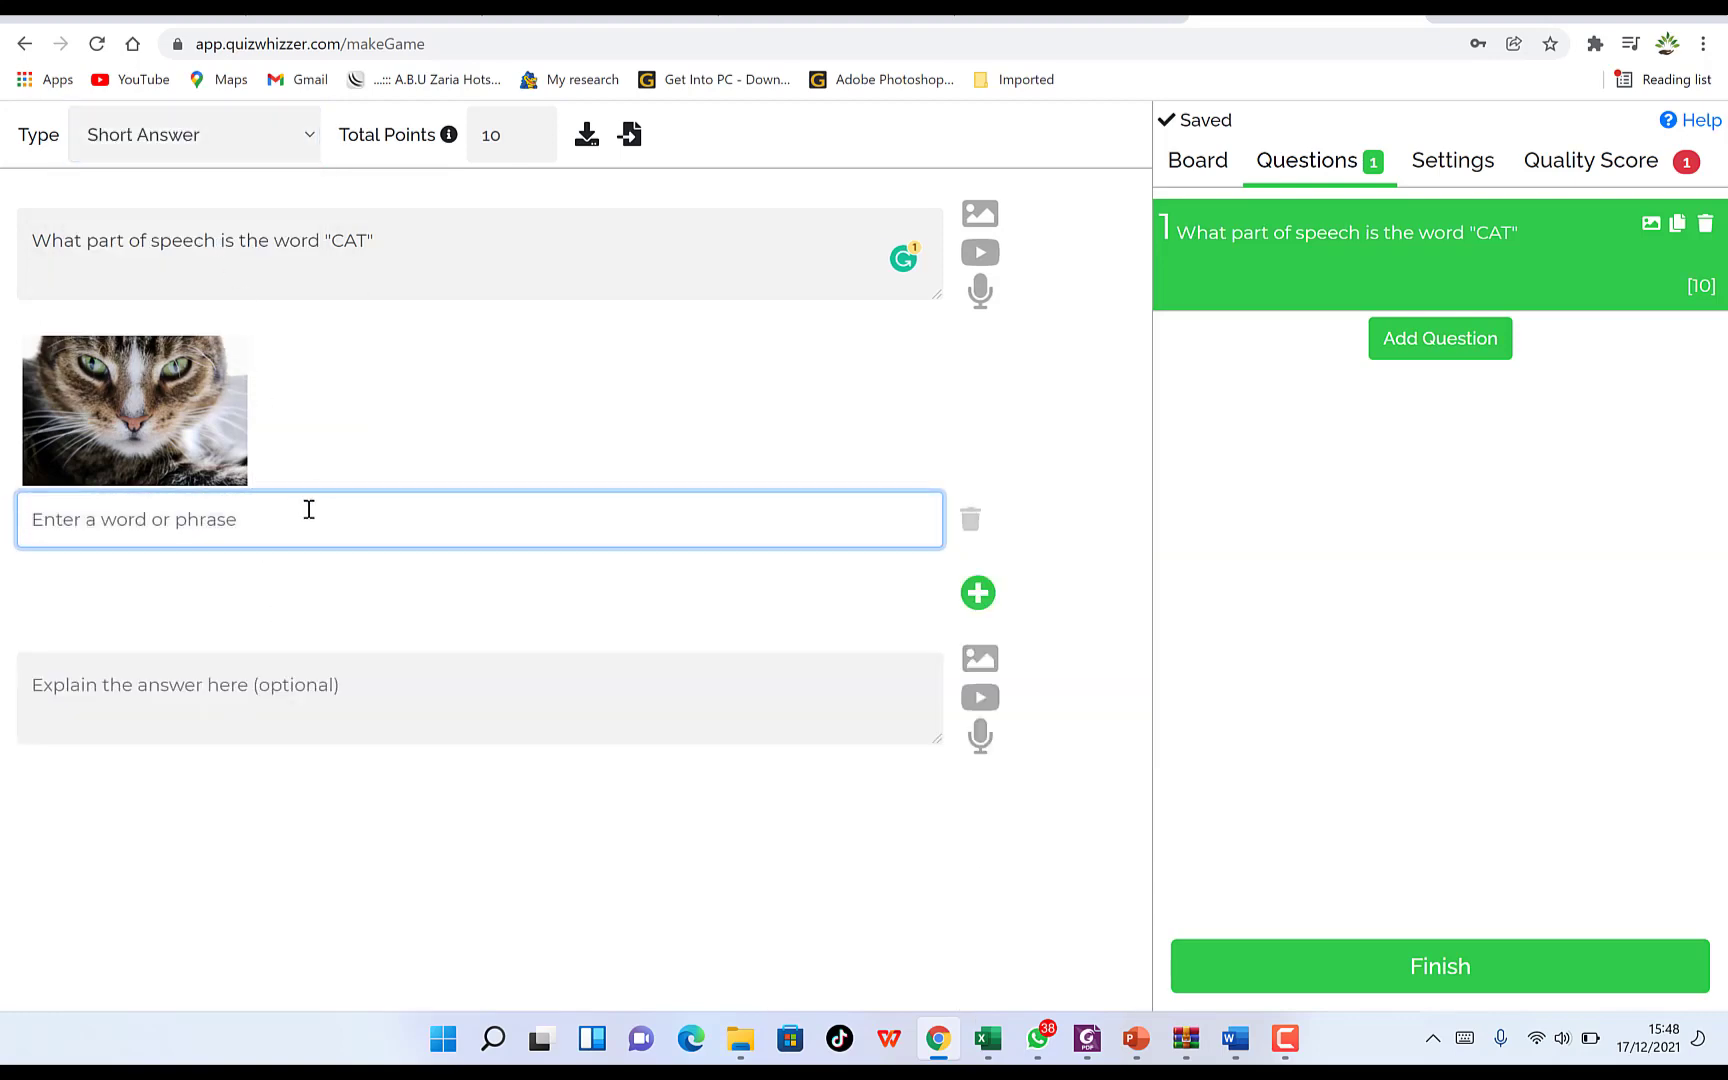
text(Noun)
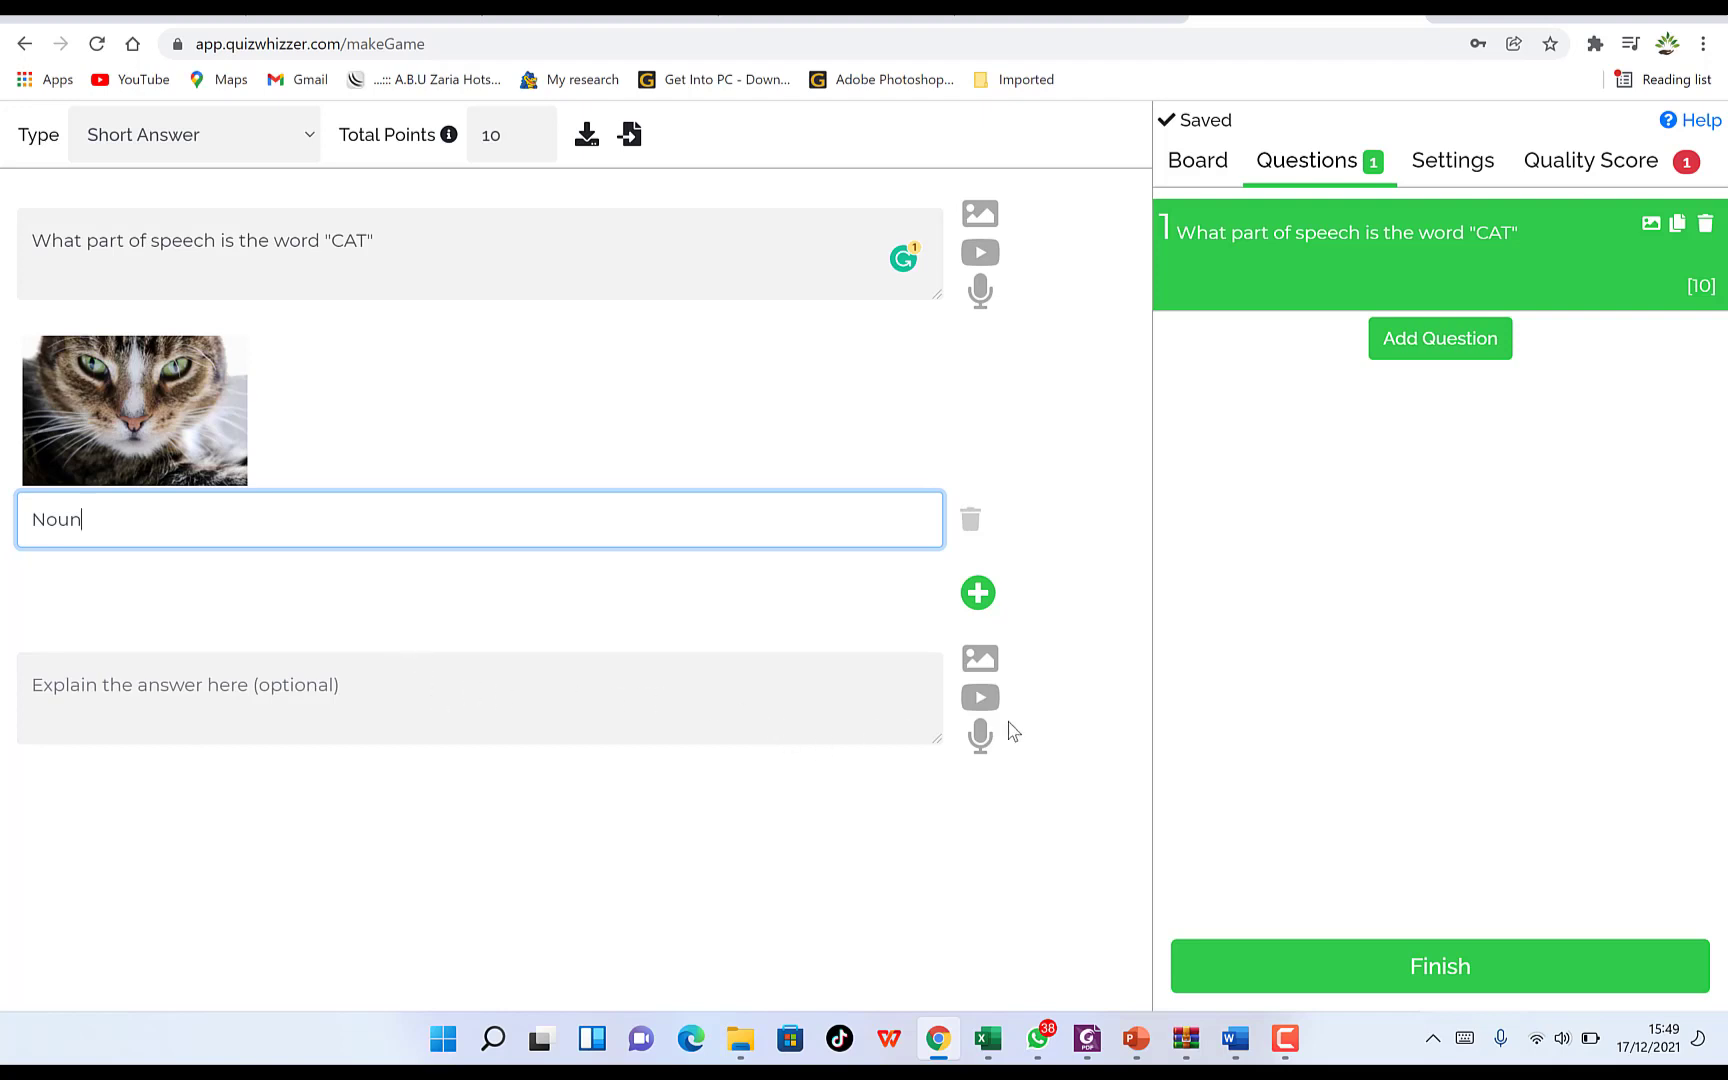
click(1002, 403)
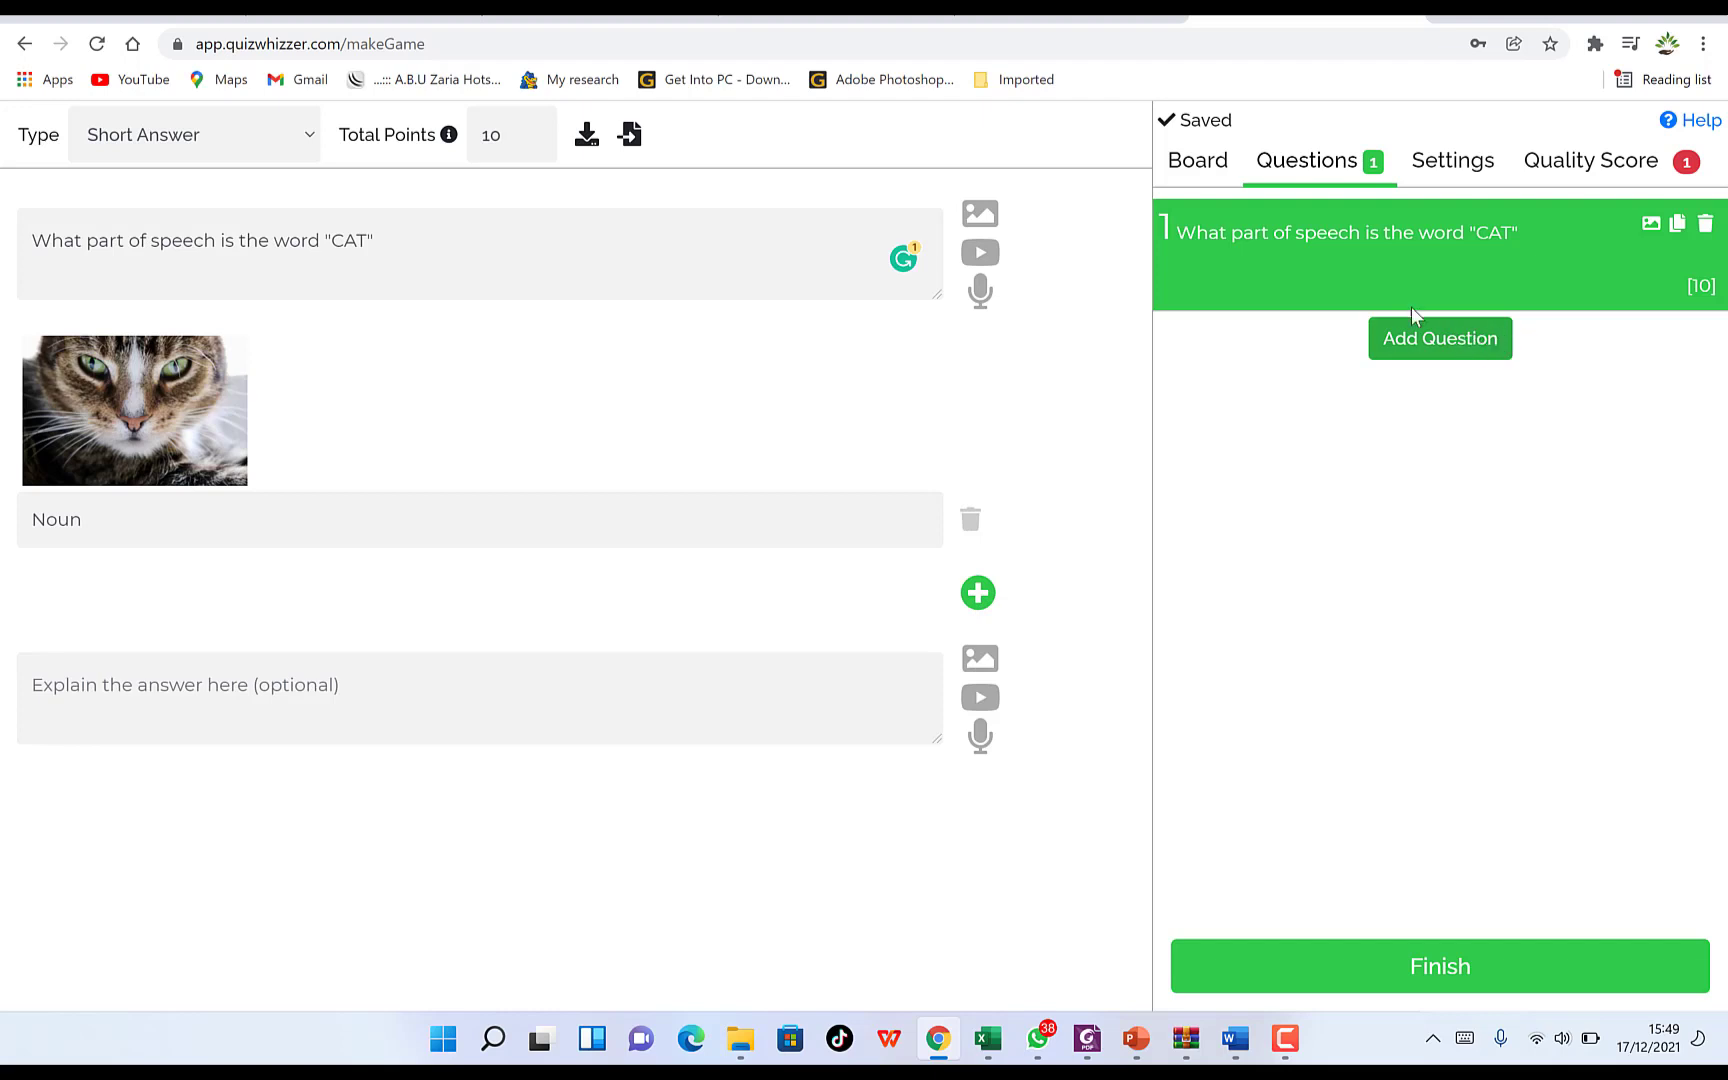
Add a second question with the text "What is photosynthesis"
click(1466, 346)
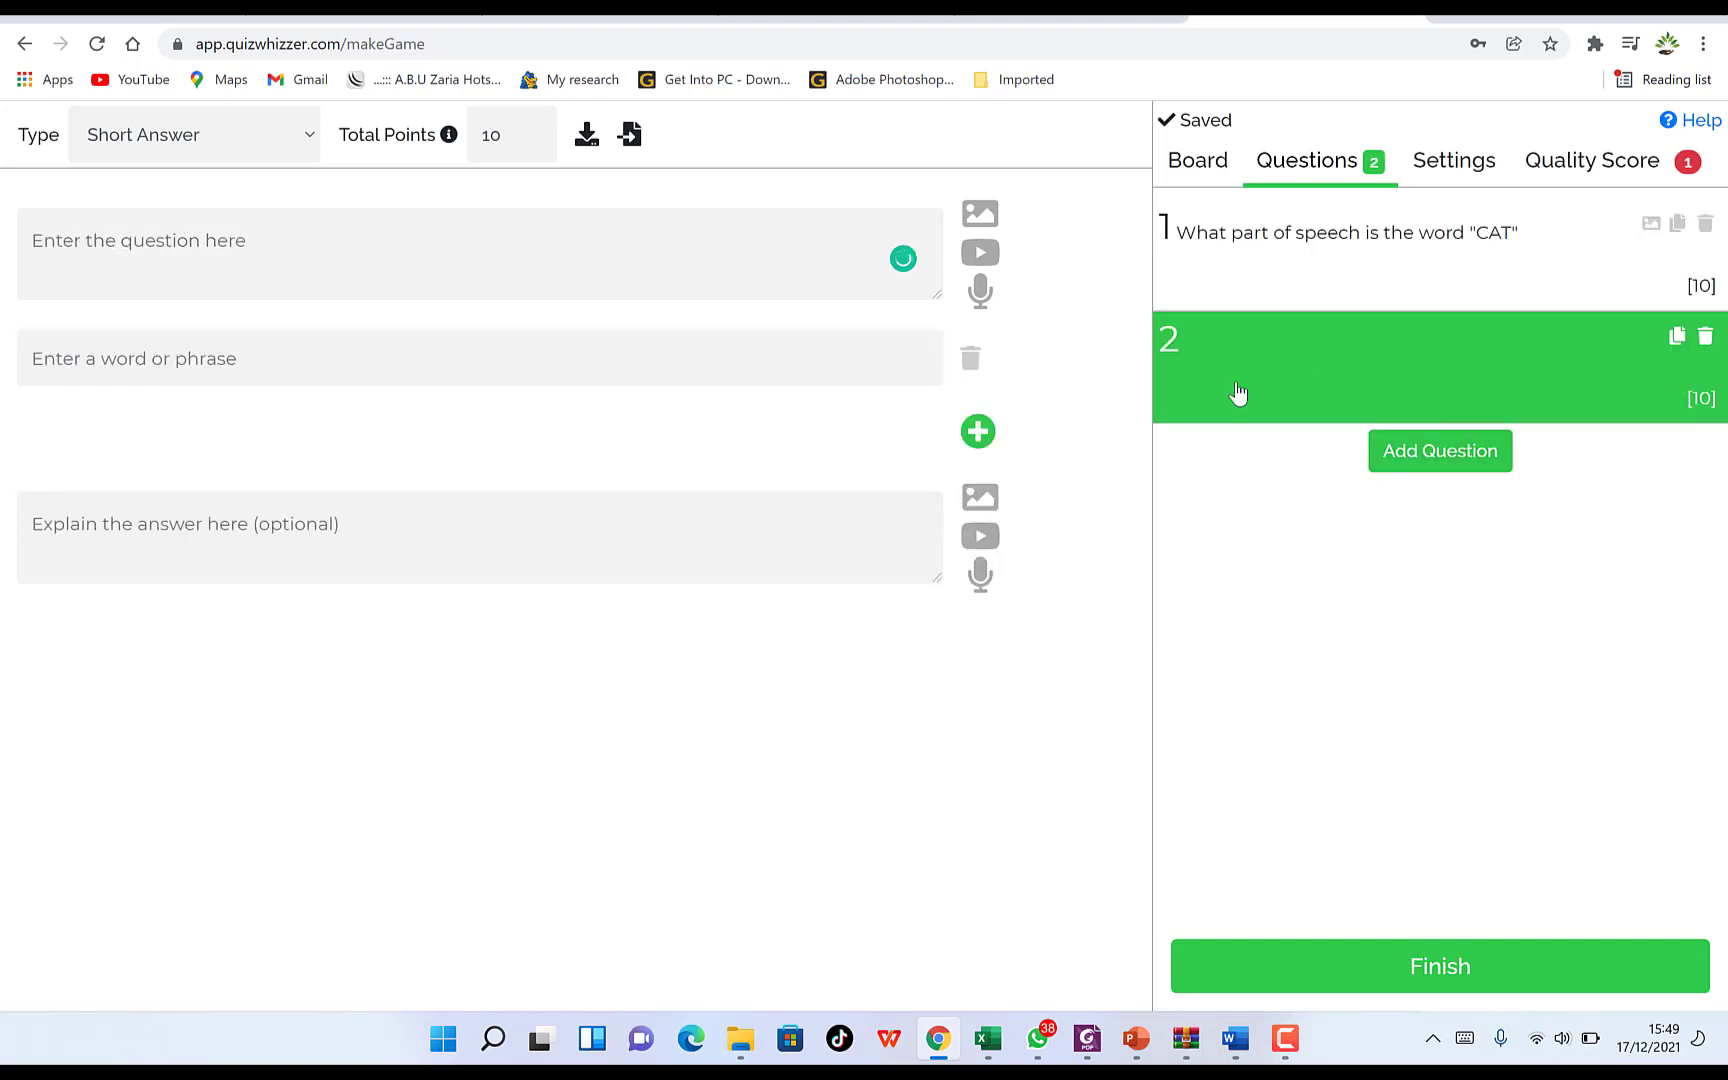
click(344, 247)
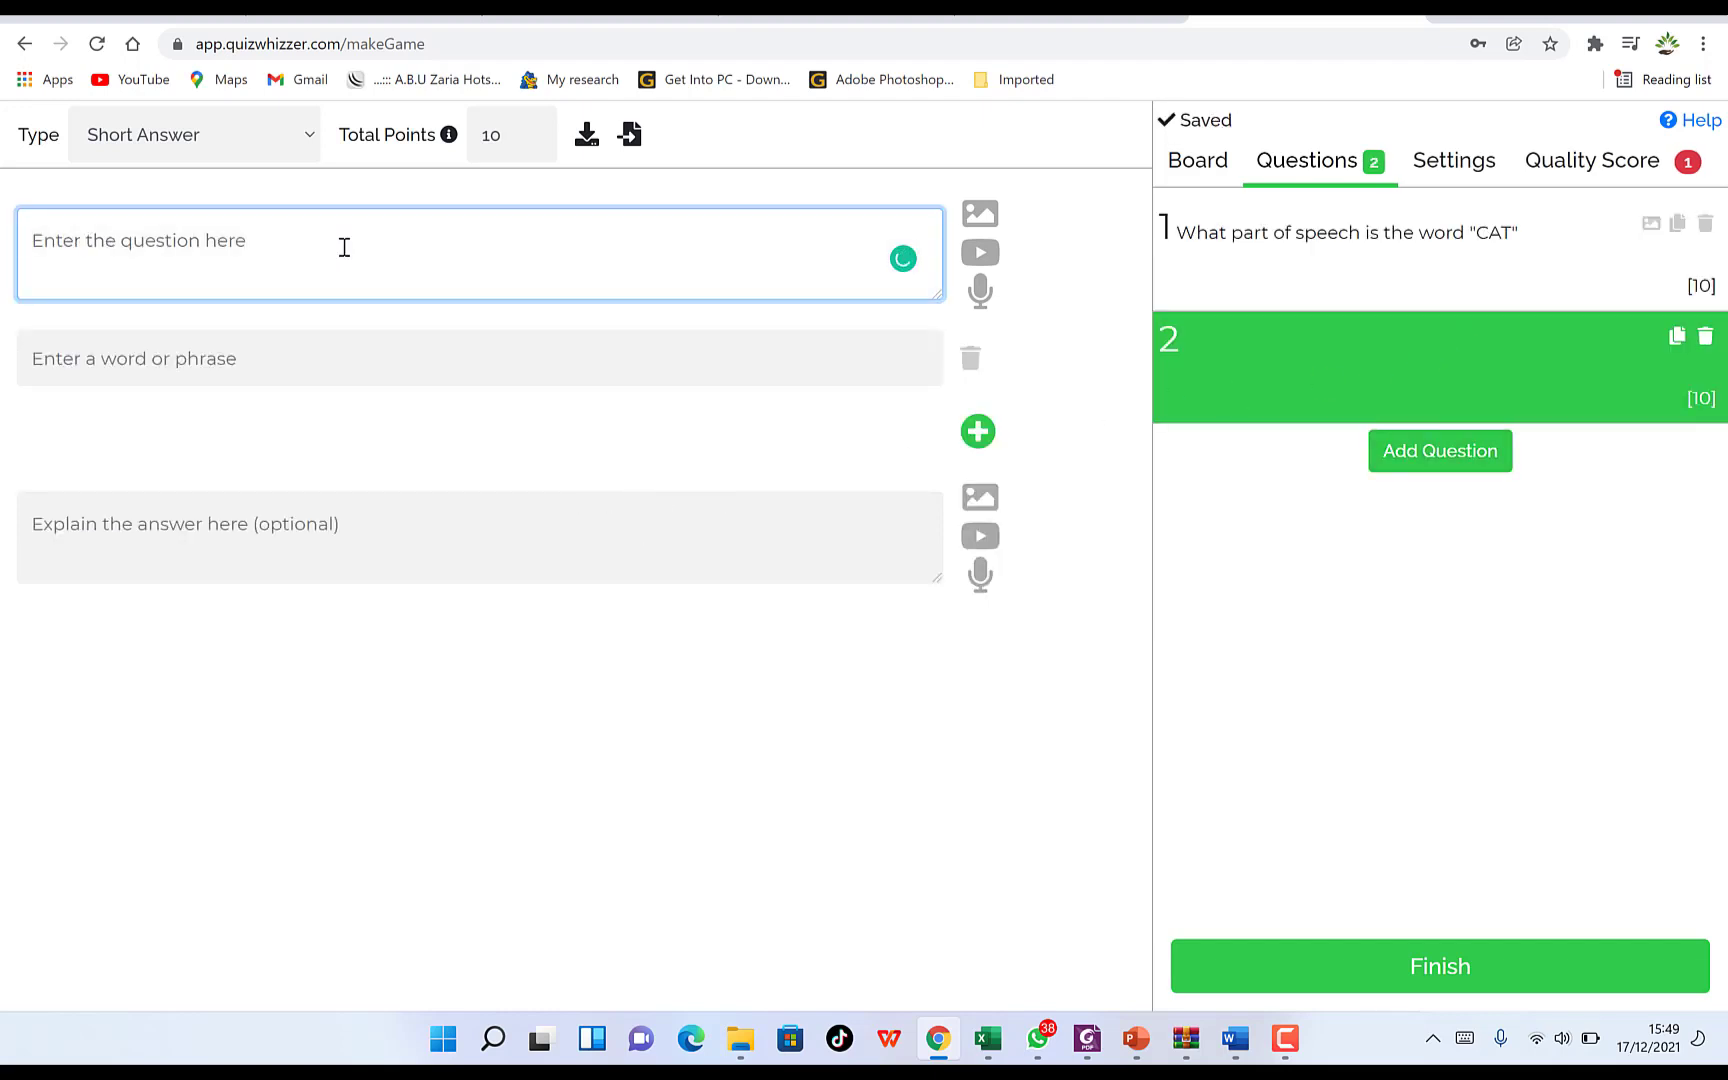
text(What is photosynthesis)
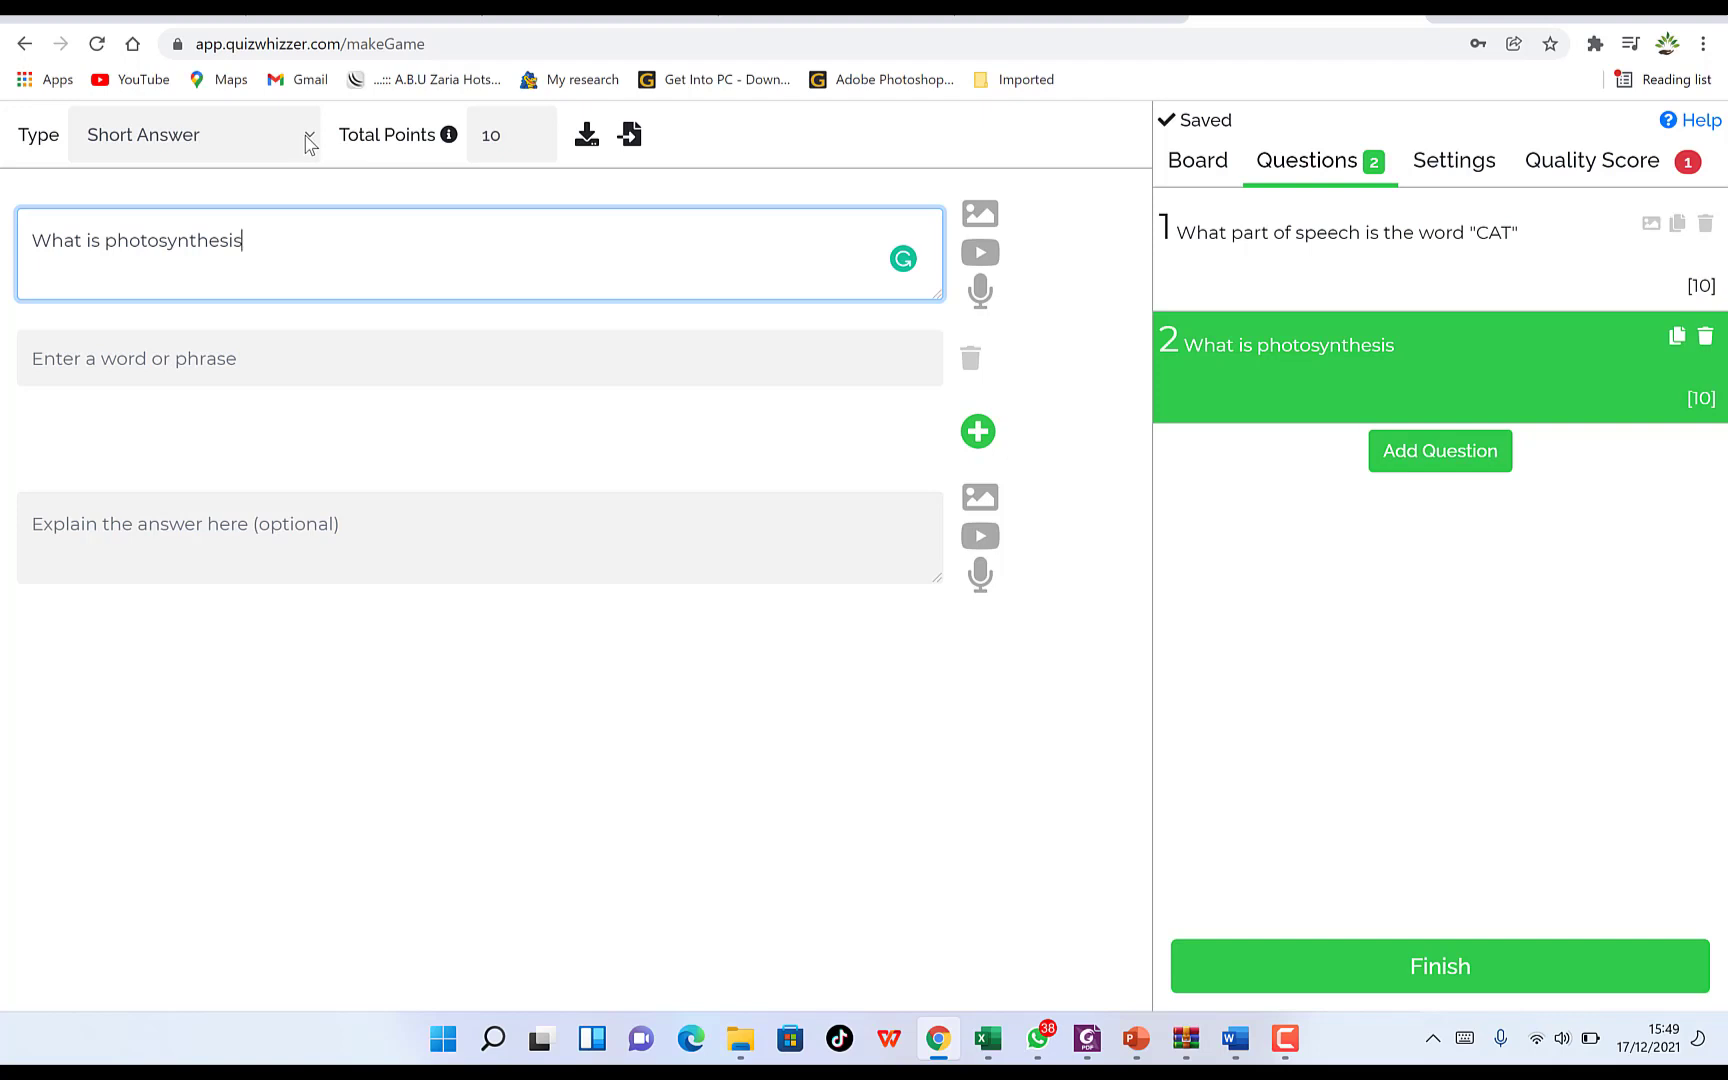
Enter "Action words" as the accepted answer to the second question, leaving the optional explanation empty
click(223, 356)
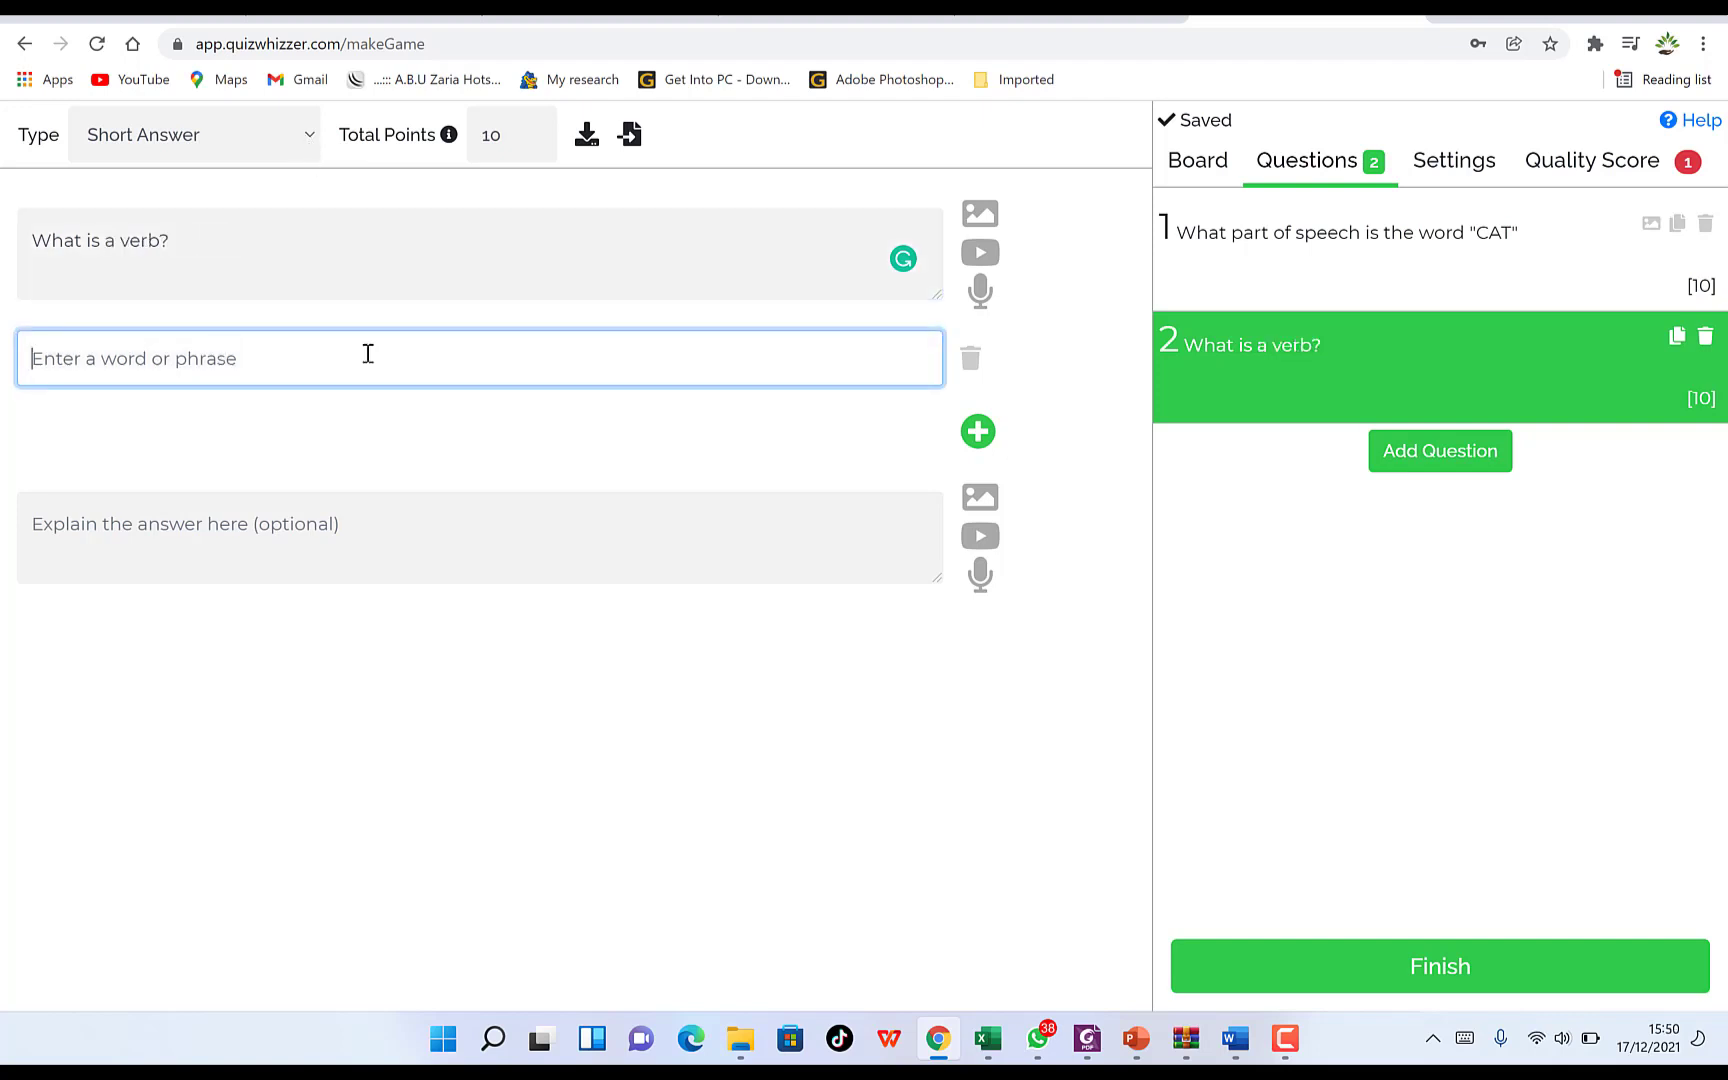
text(A)
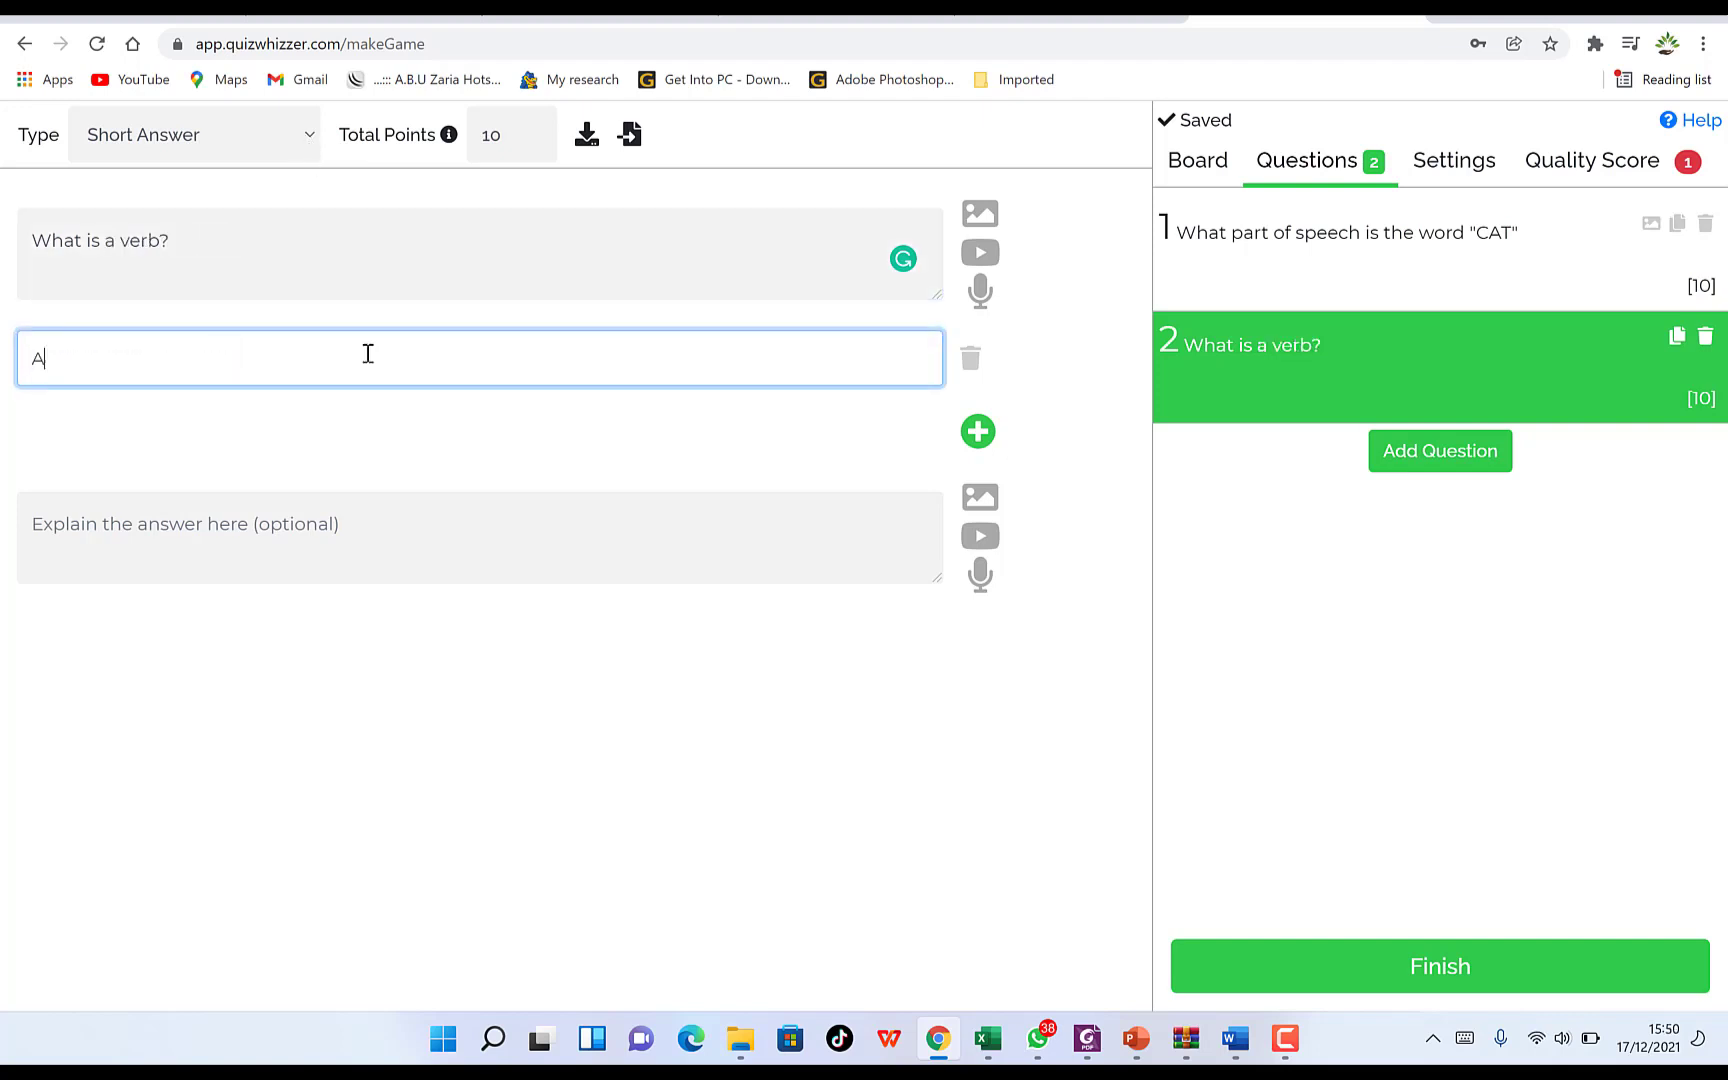
text(ction word)
click(439, 532)
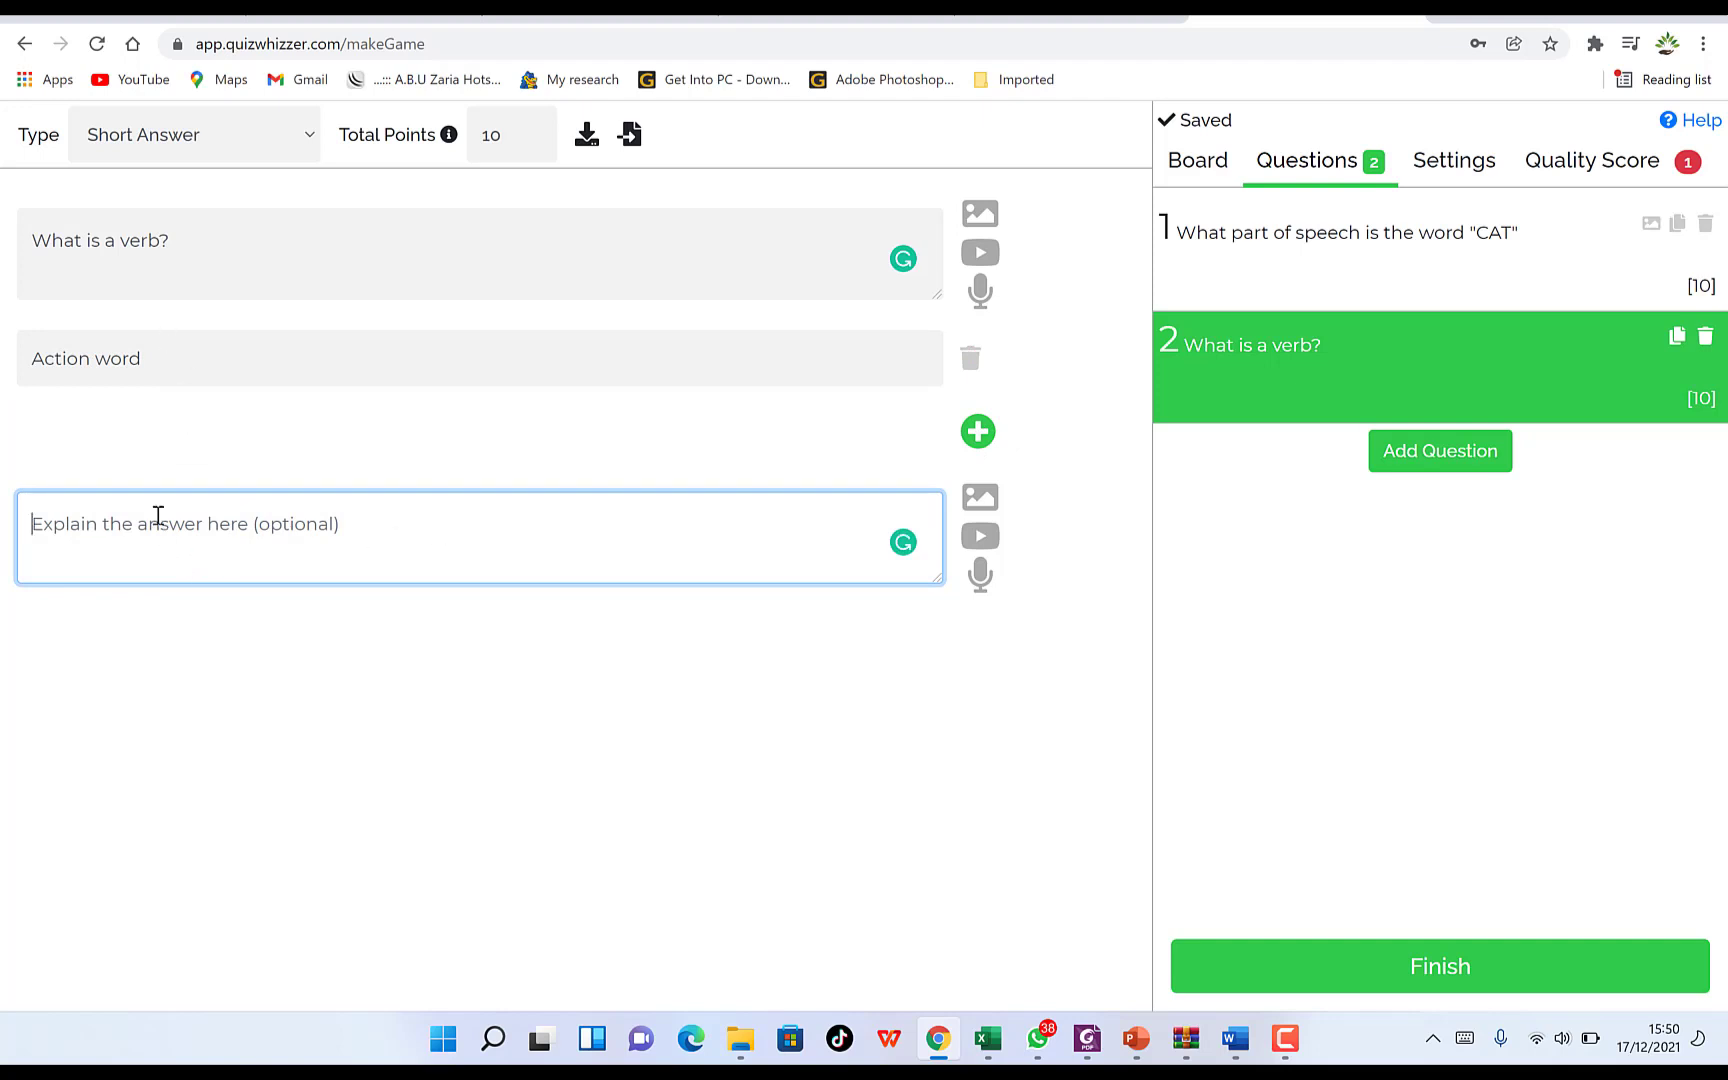
click(184, 368)
text(s)
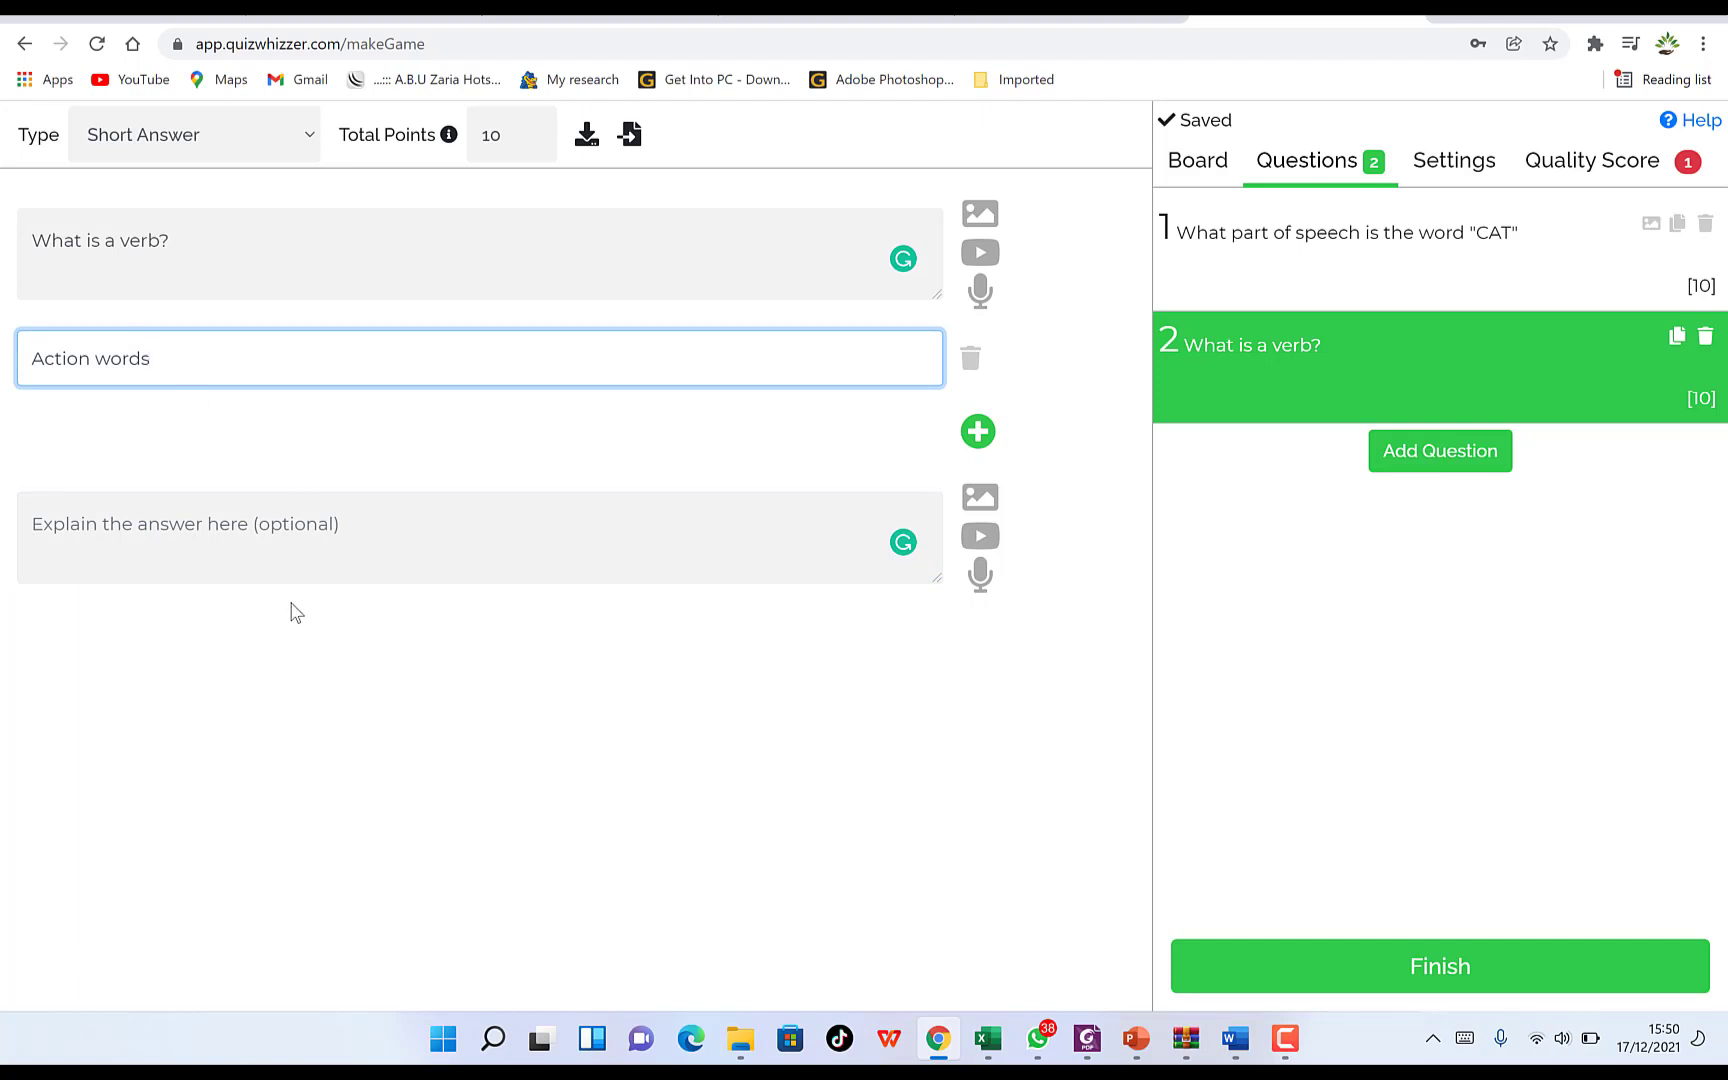
click(262, 528)
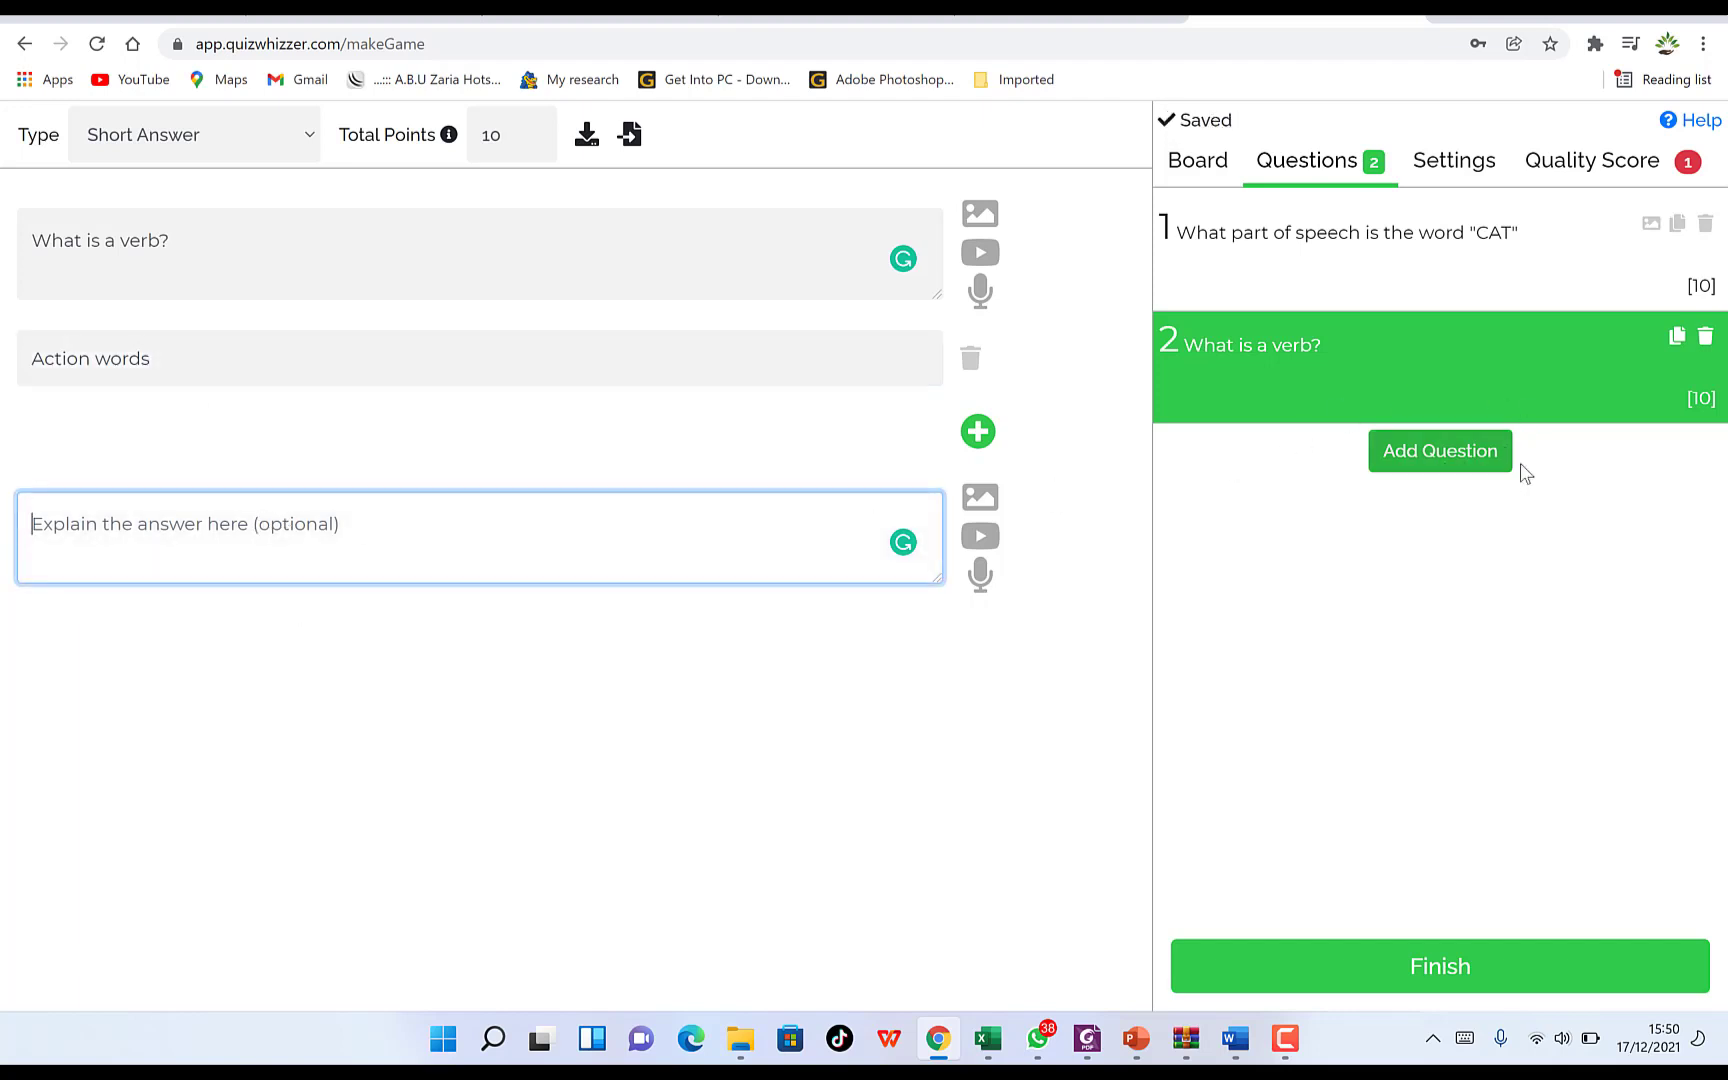
Add a third question of type True/False with the text "The sum of 4 and 6 is 9"
click(1472, 463)
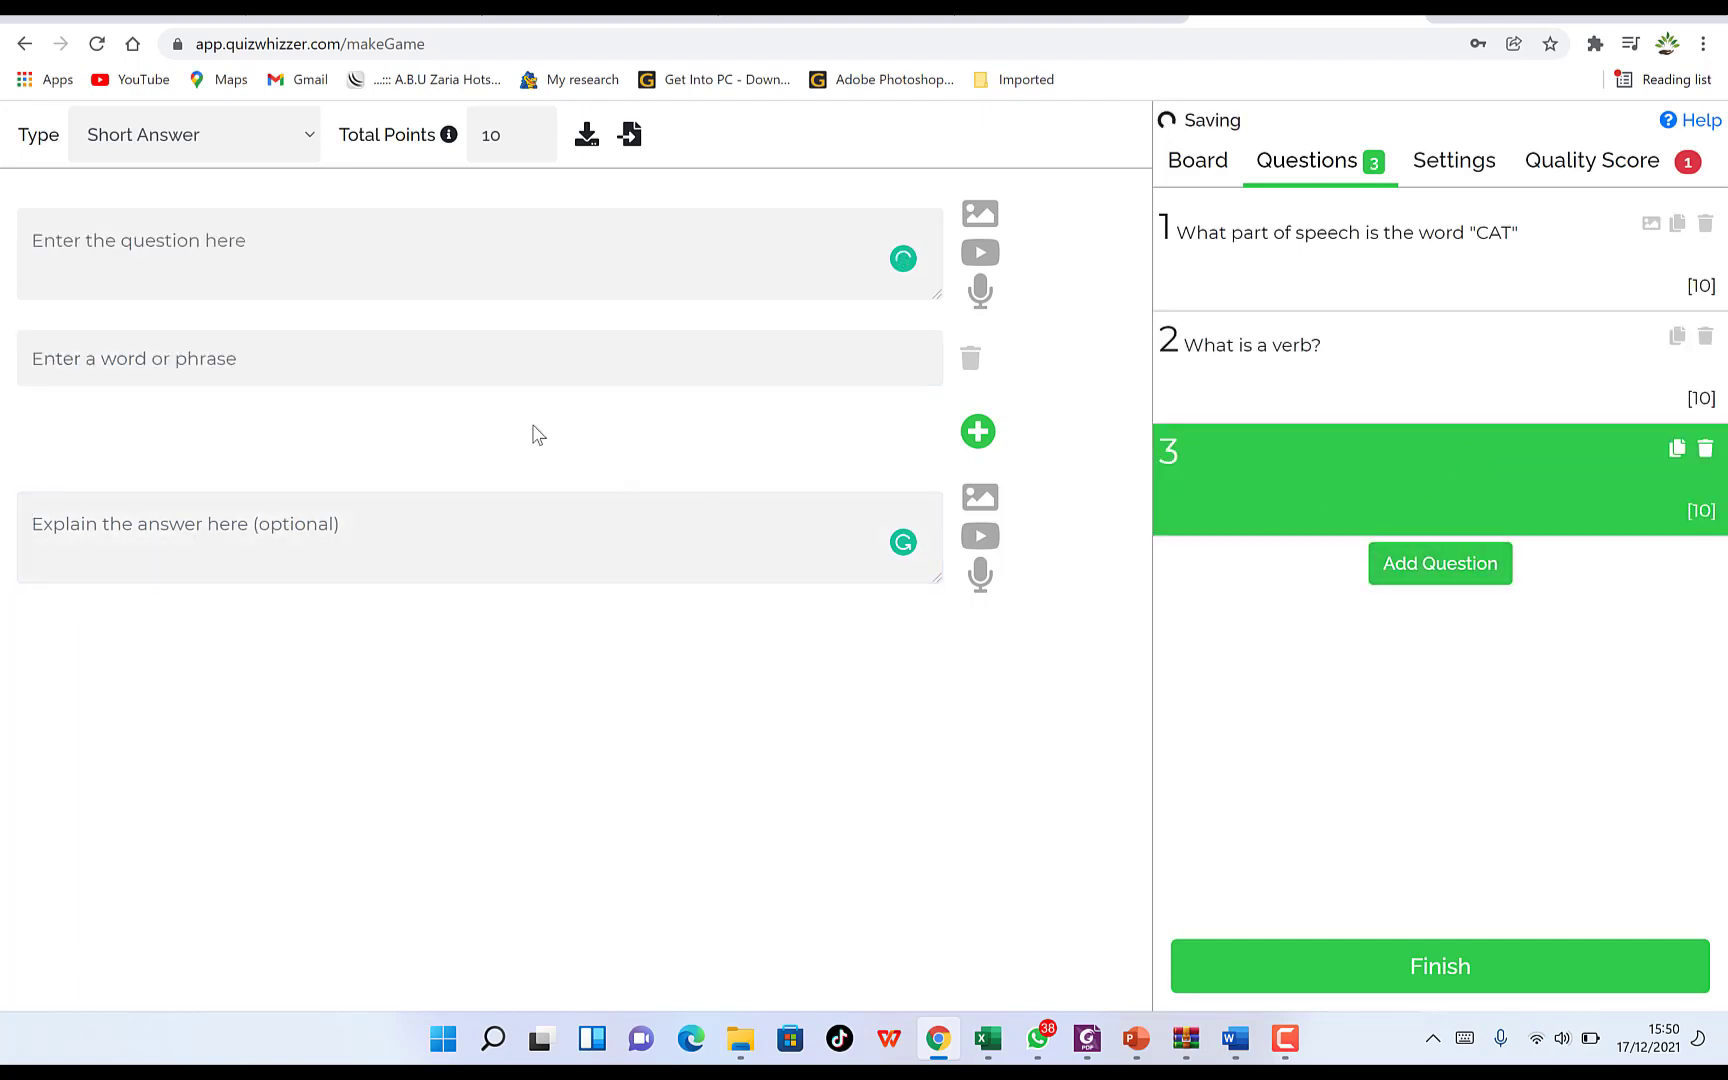
click(303, 137)
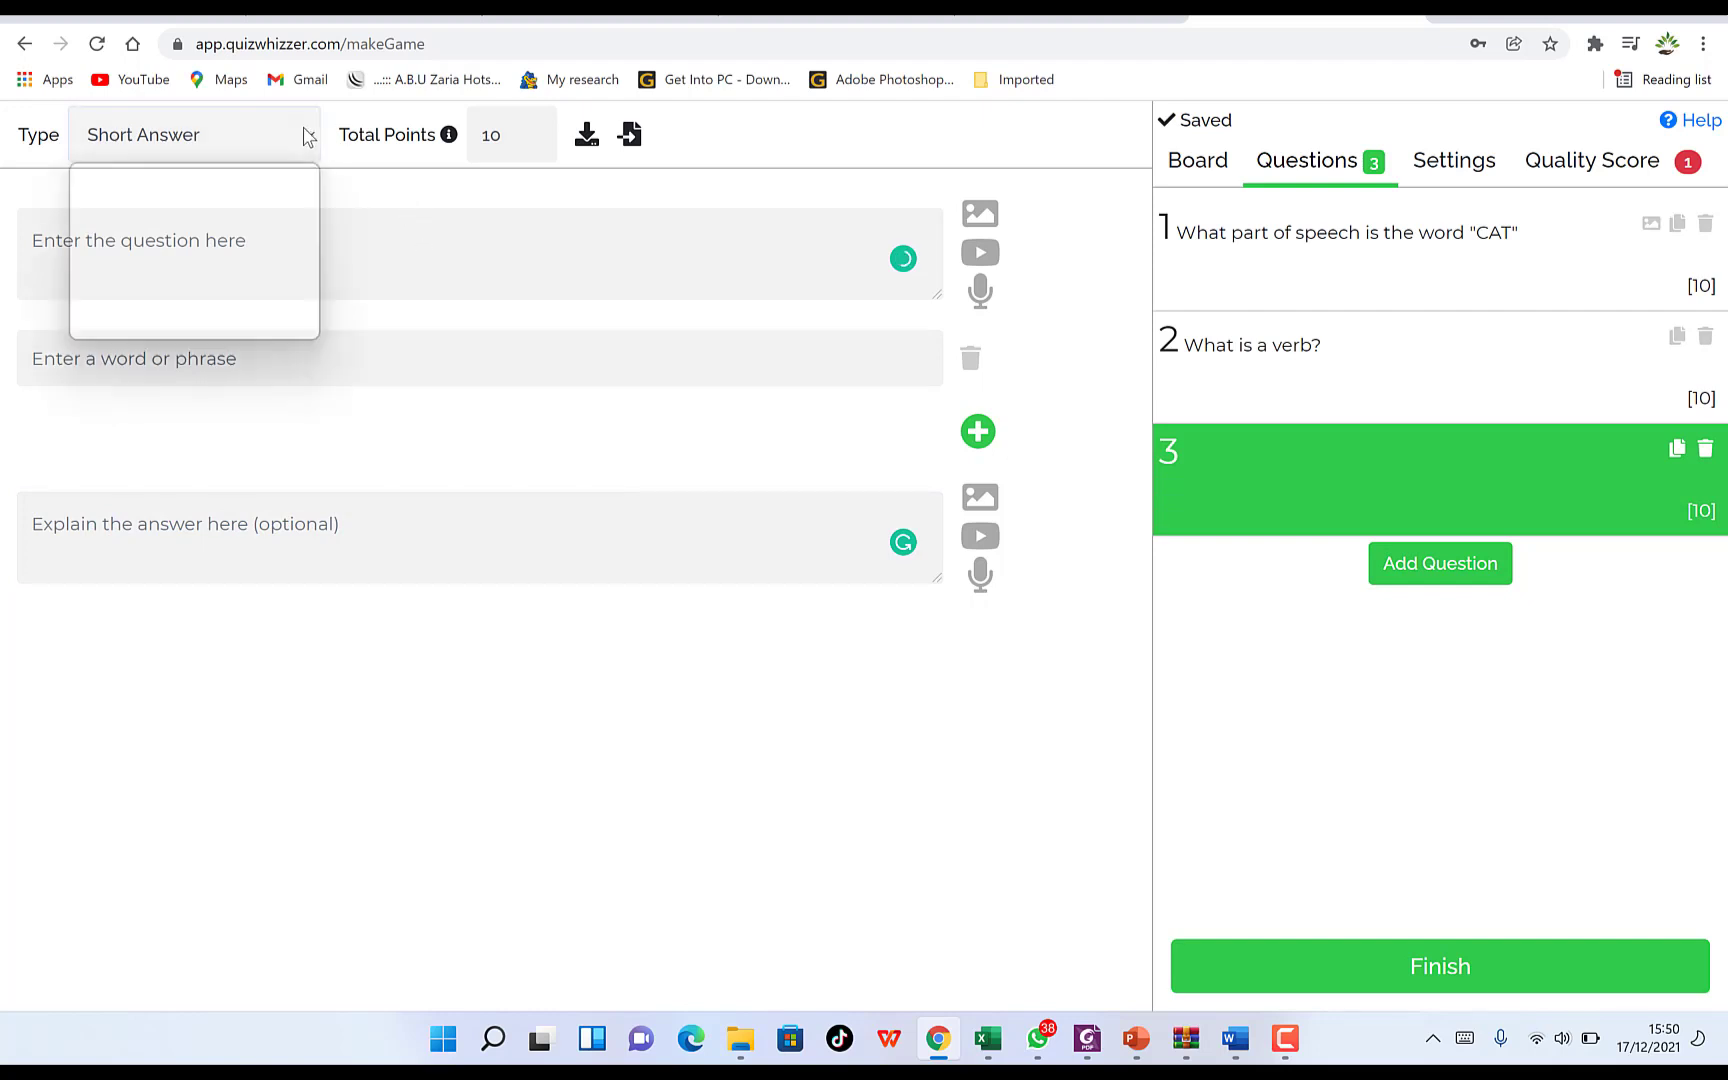
click(205, 264)
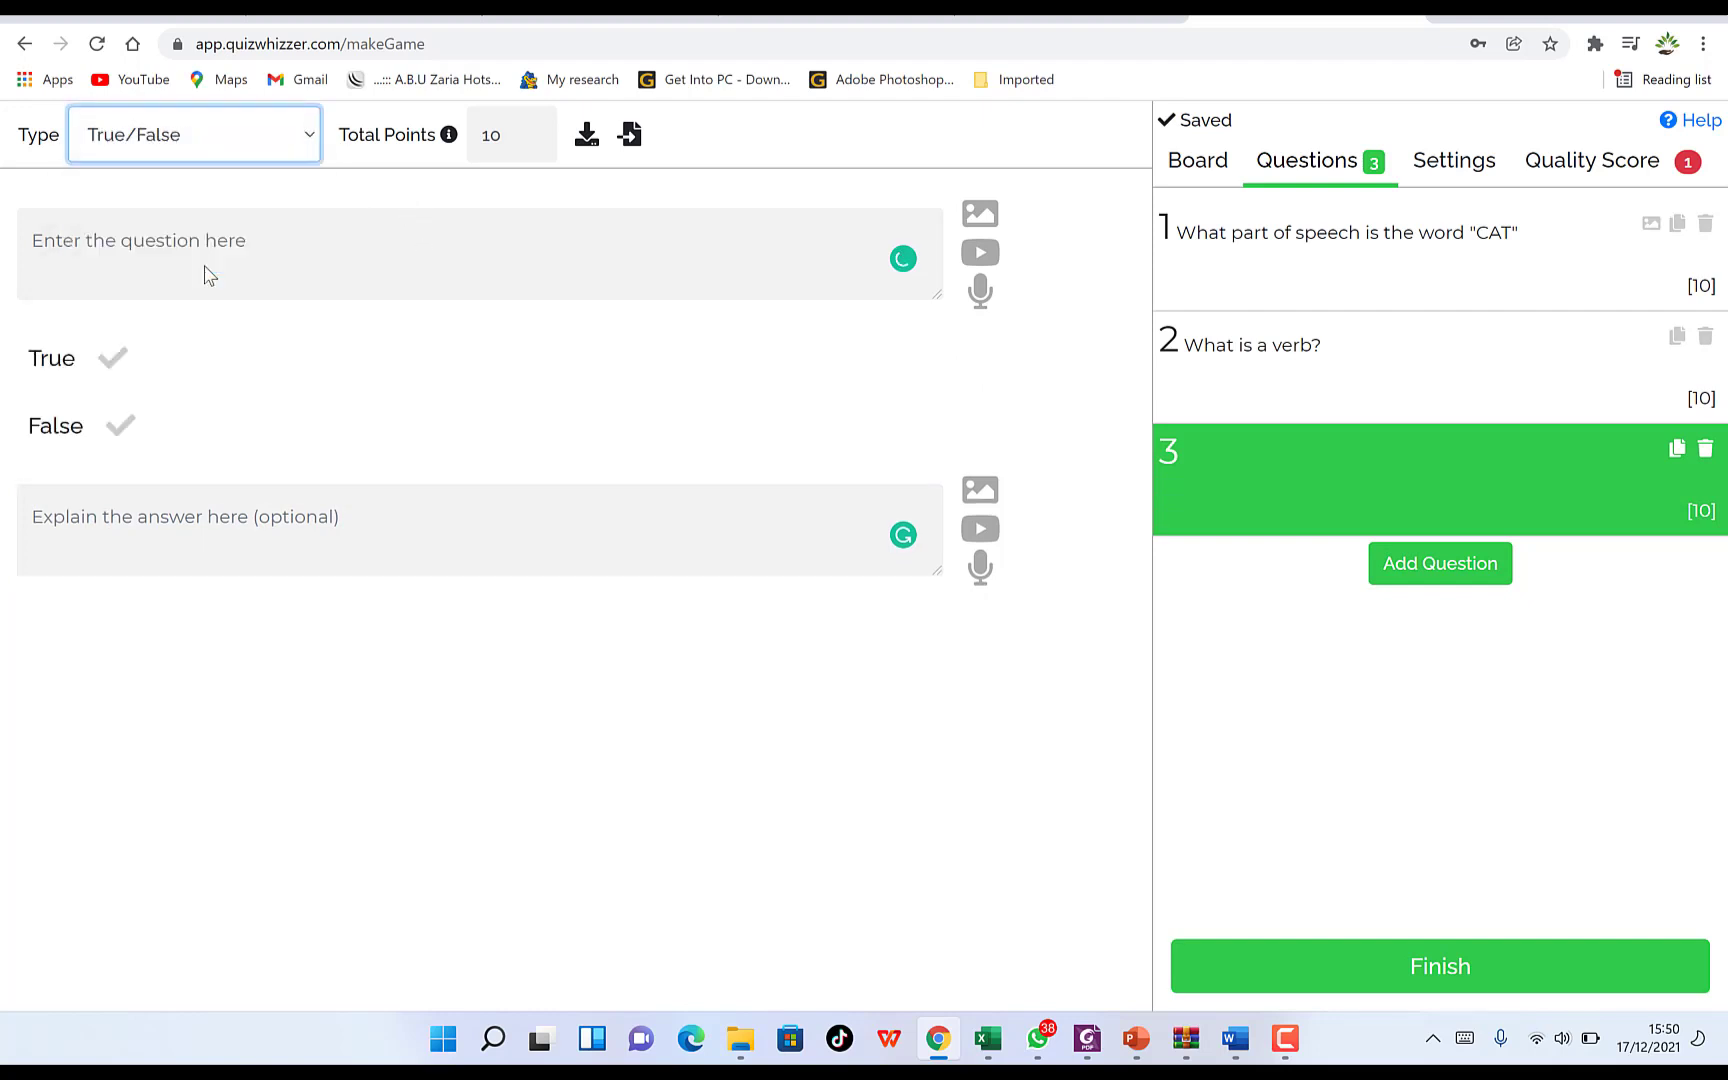
click(209, 247)
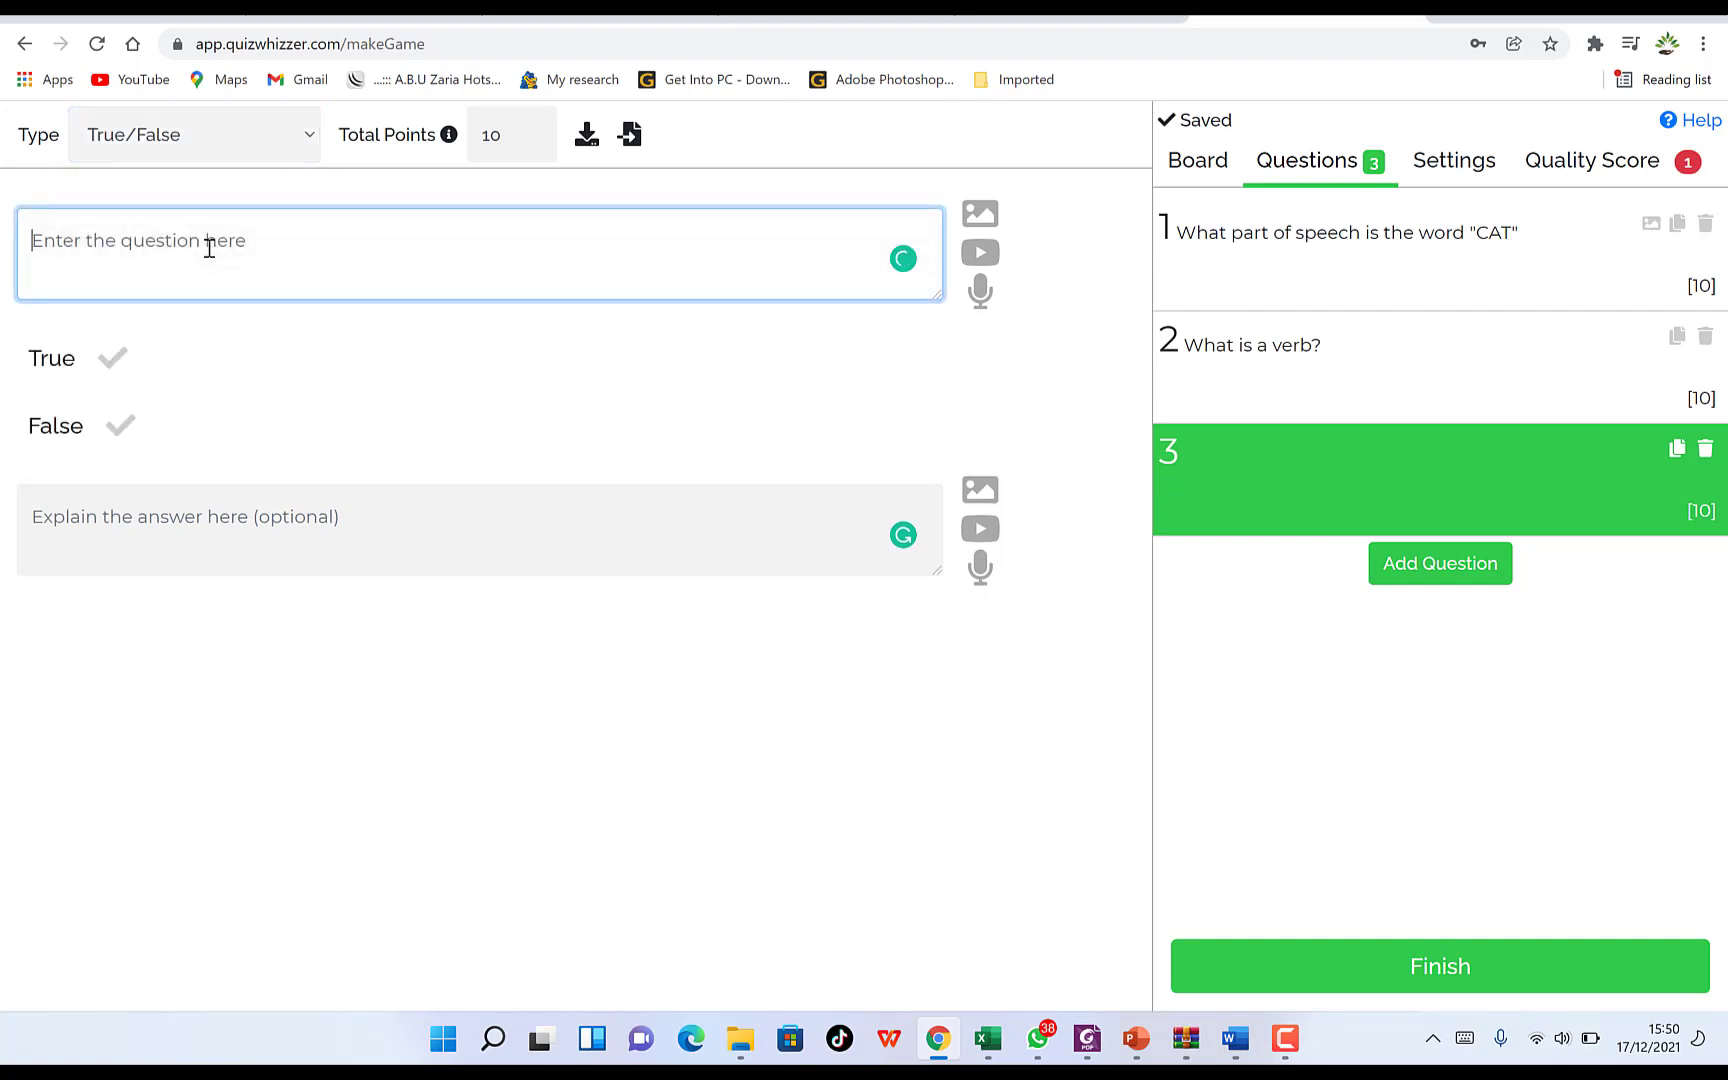
text(The sum of 4 and 6)
key(Right)
key(Right)
key(Right)
key(Right)
key(Right)
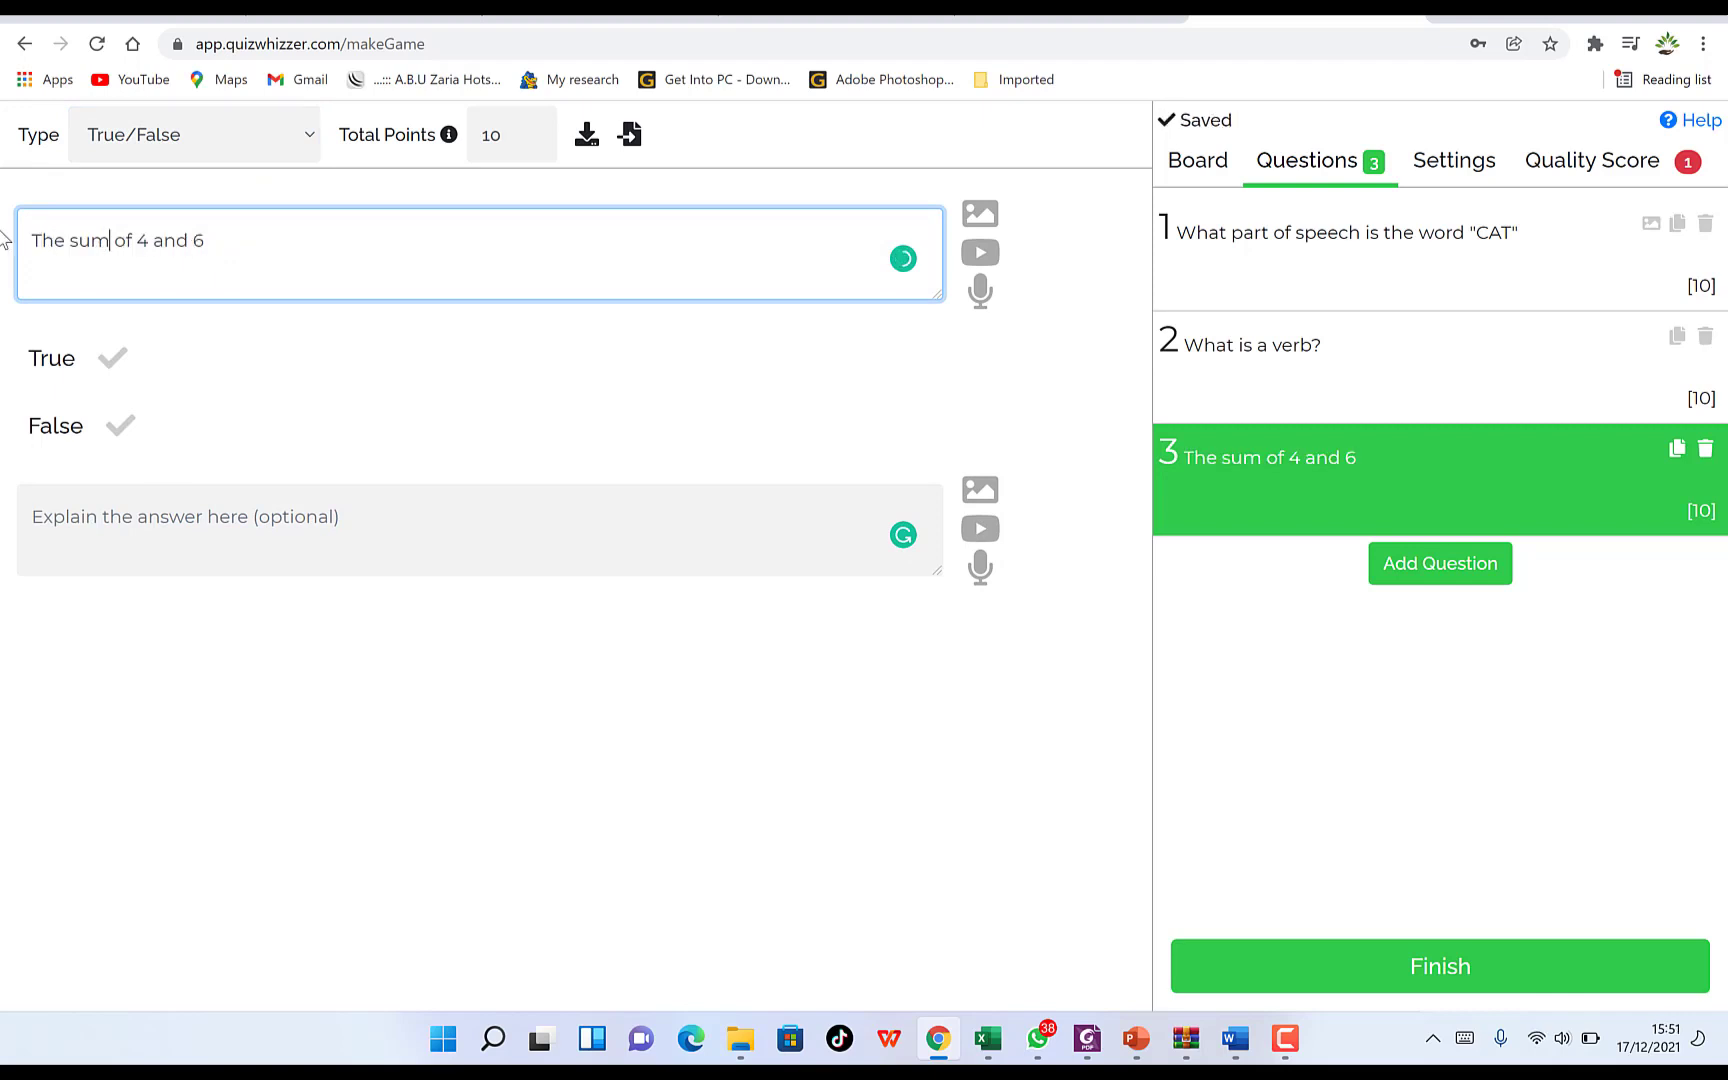
text(is 9)
Mark False as the correct answer to the third question, and review the second and first questions
click(110, 362)
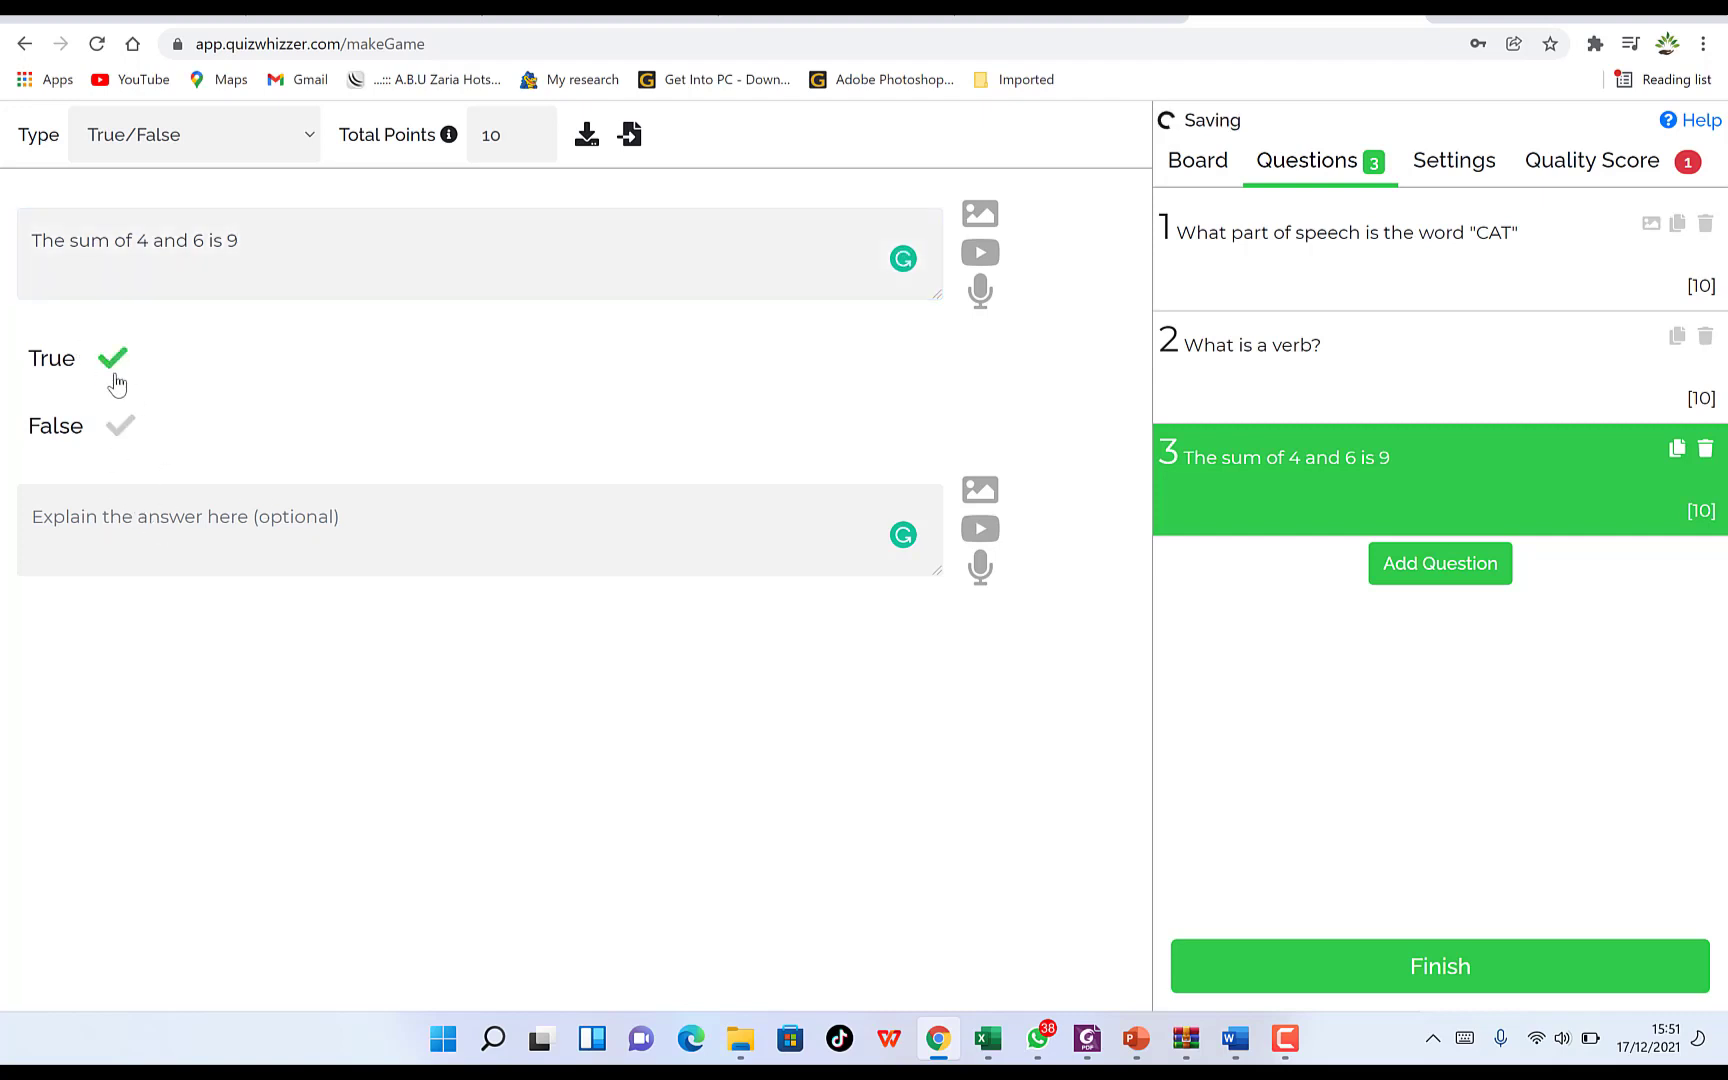
click(117, 418)
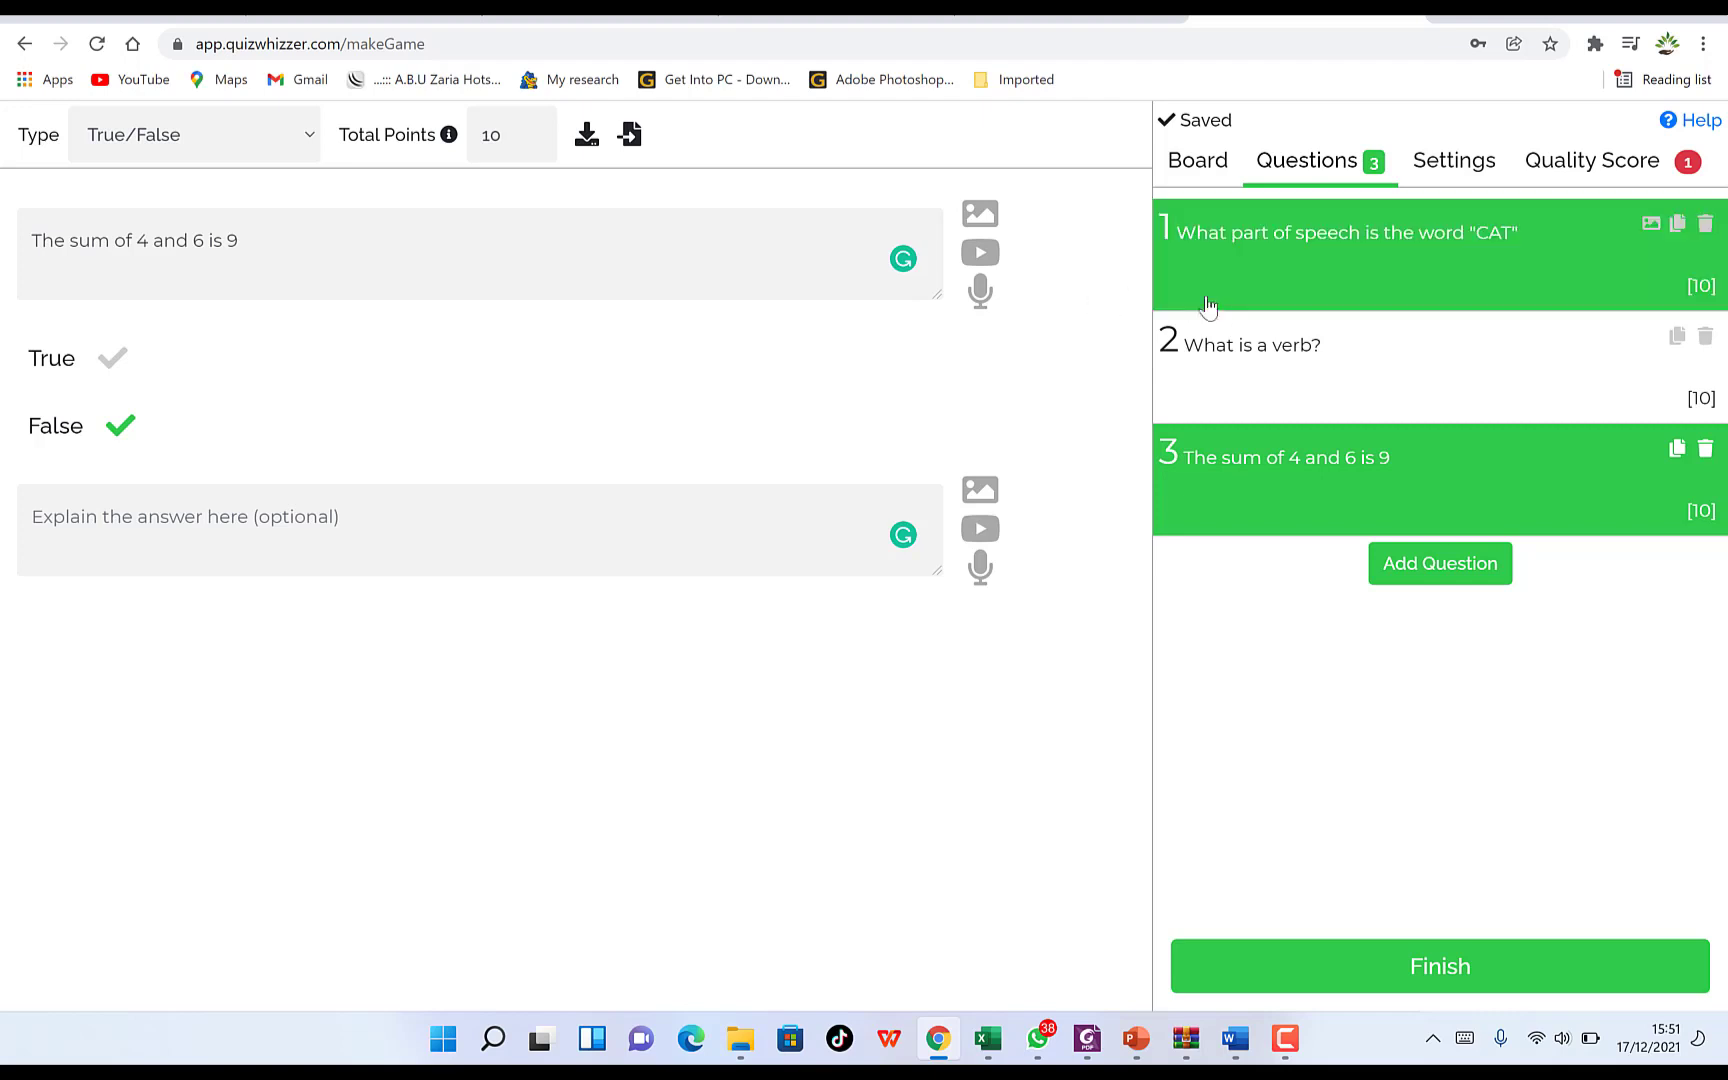
click(1369, 359)
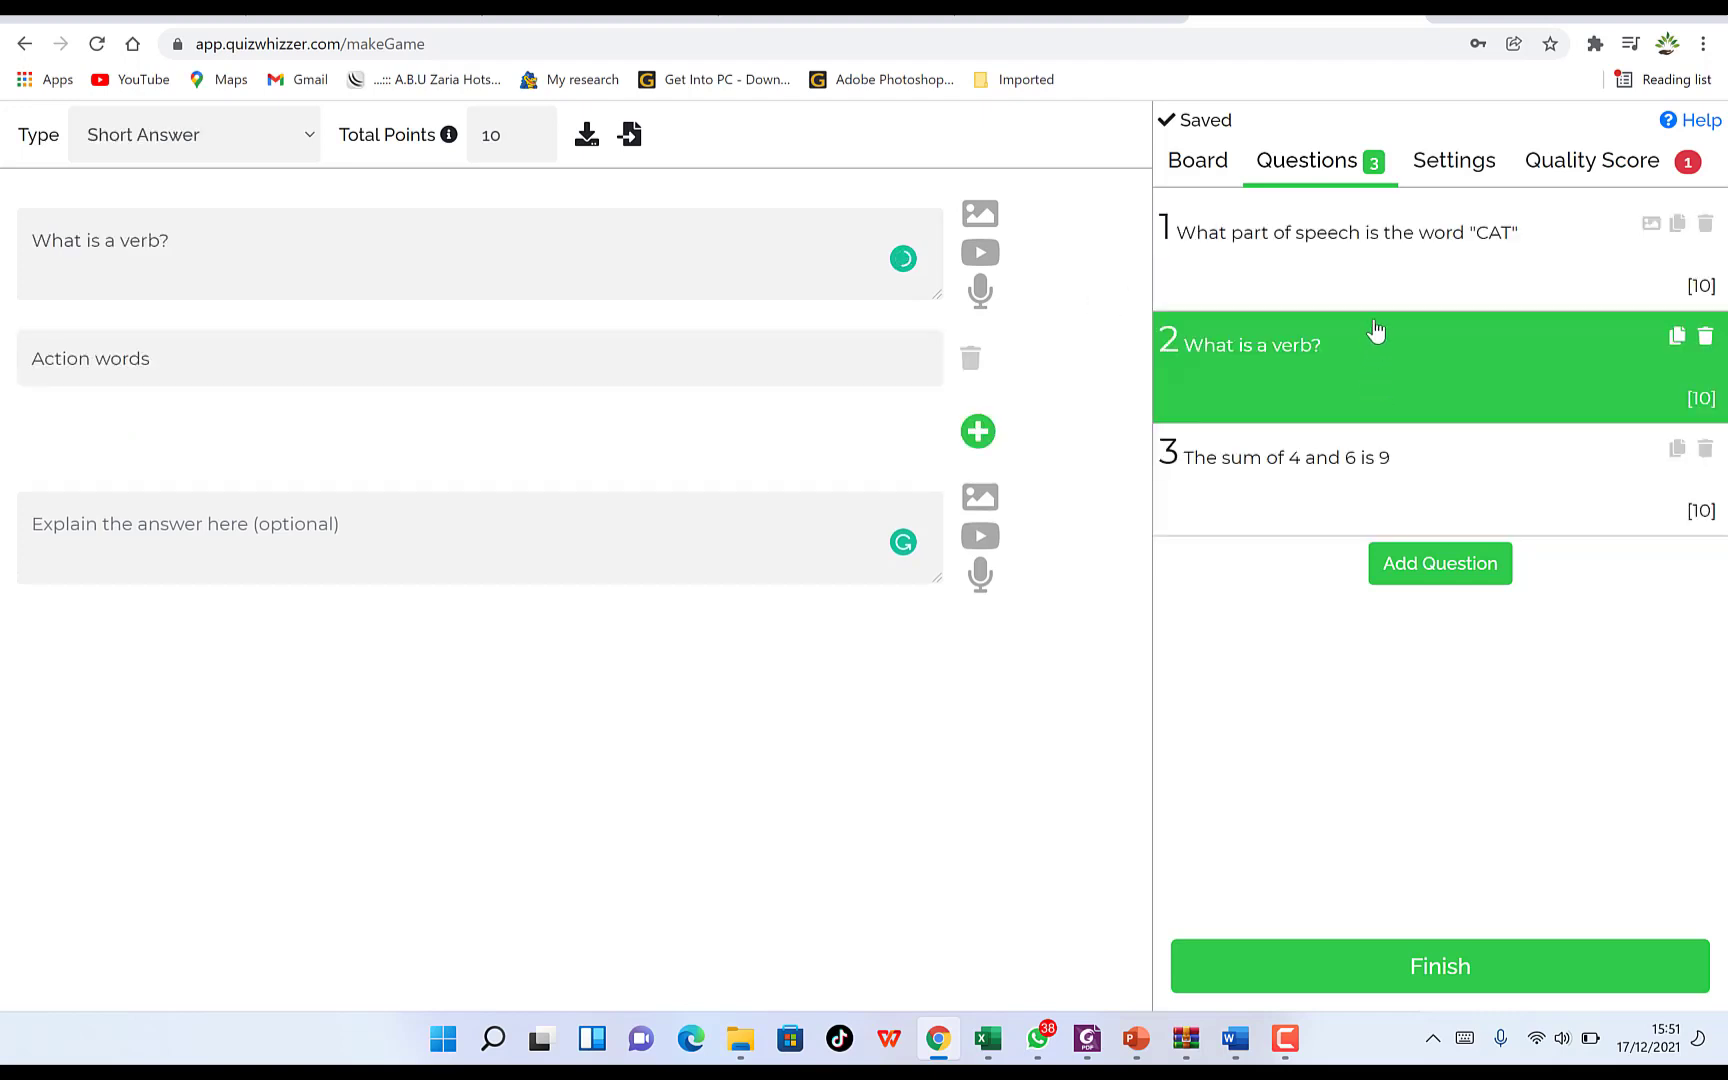
click(1377, 259)
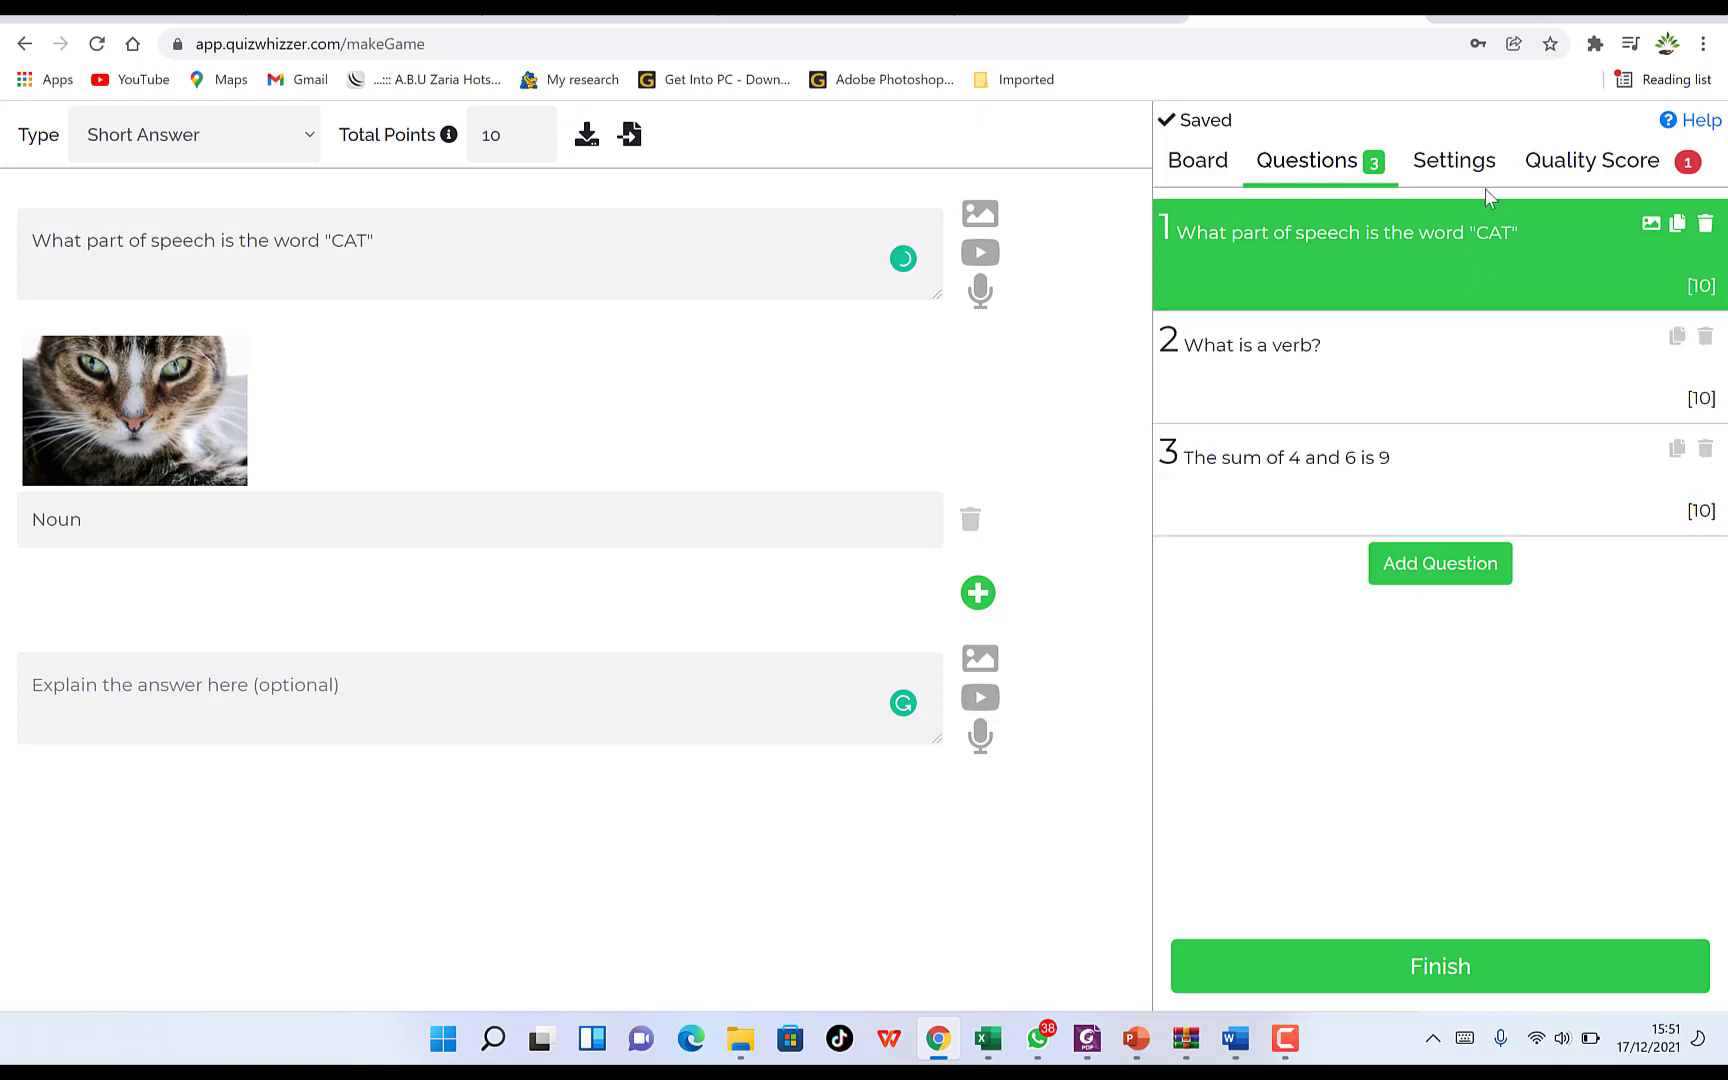
In the game settings, enter the title "Catching fun" and the description "Connecting with one another"
click(1460, 164)
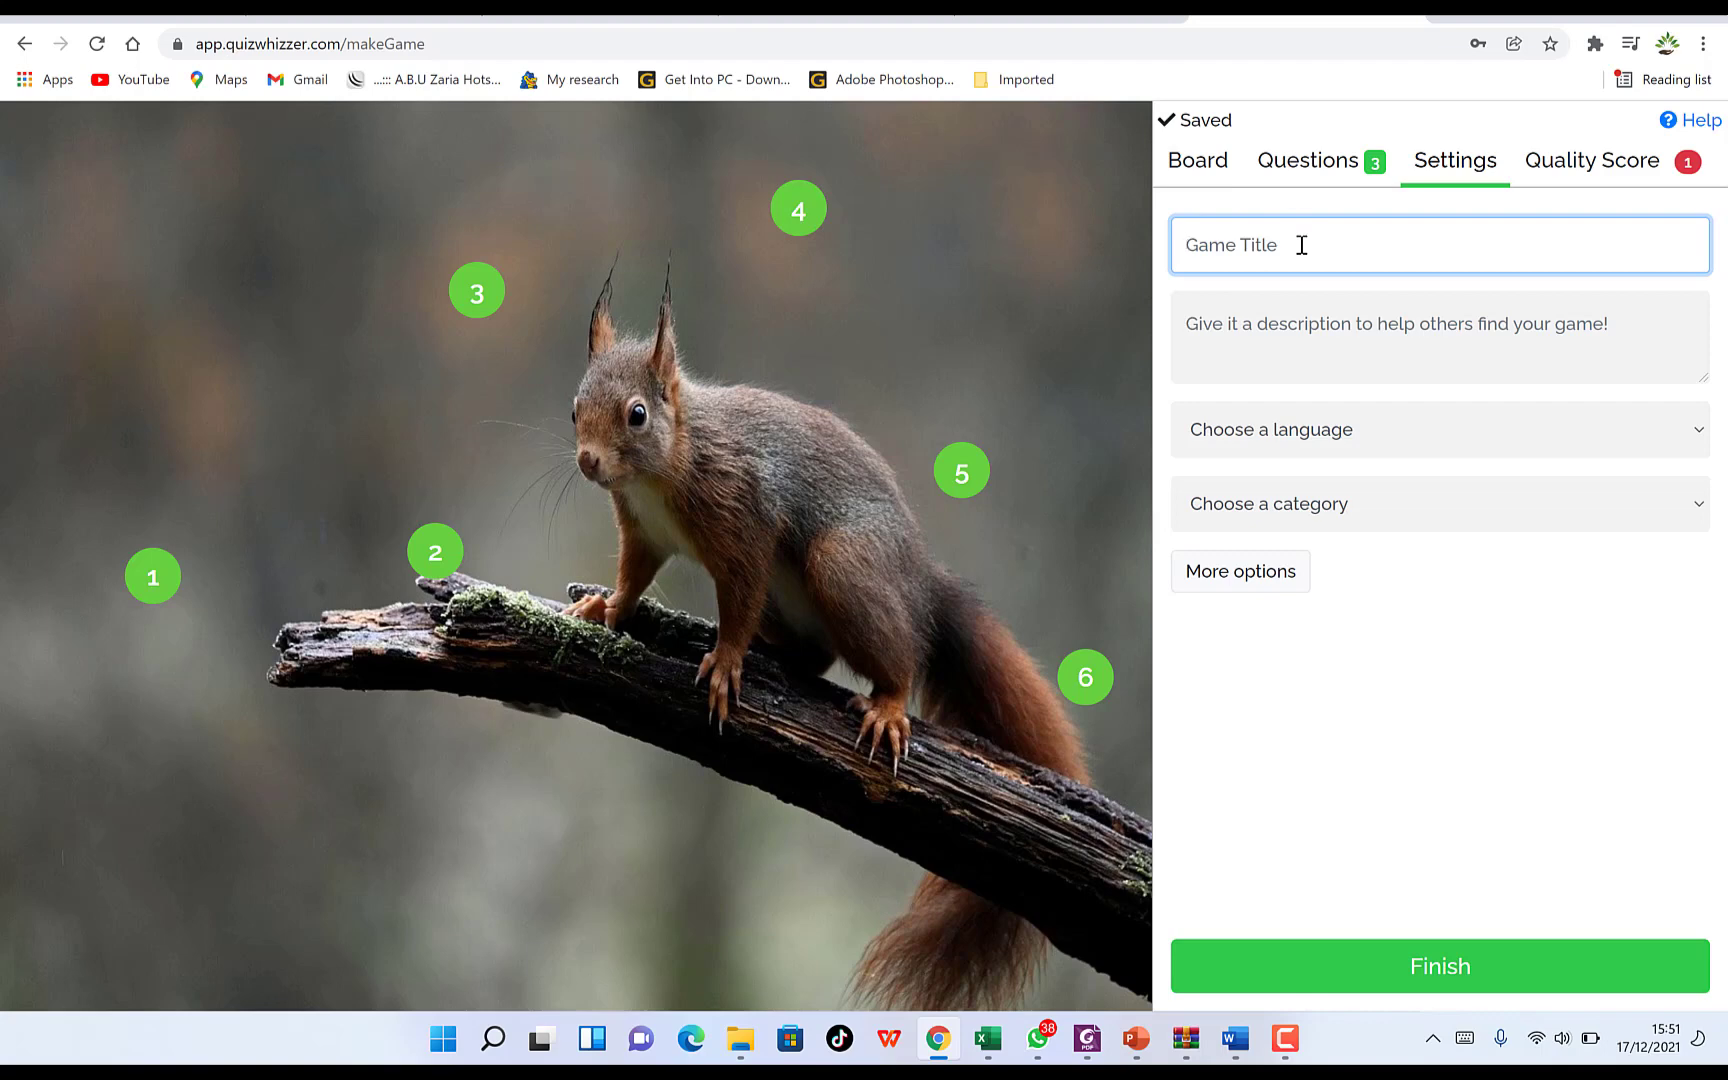
text(Catching fun)
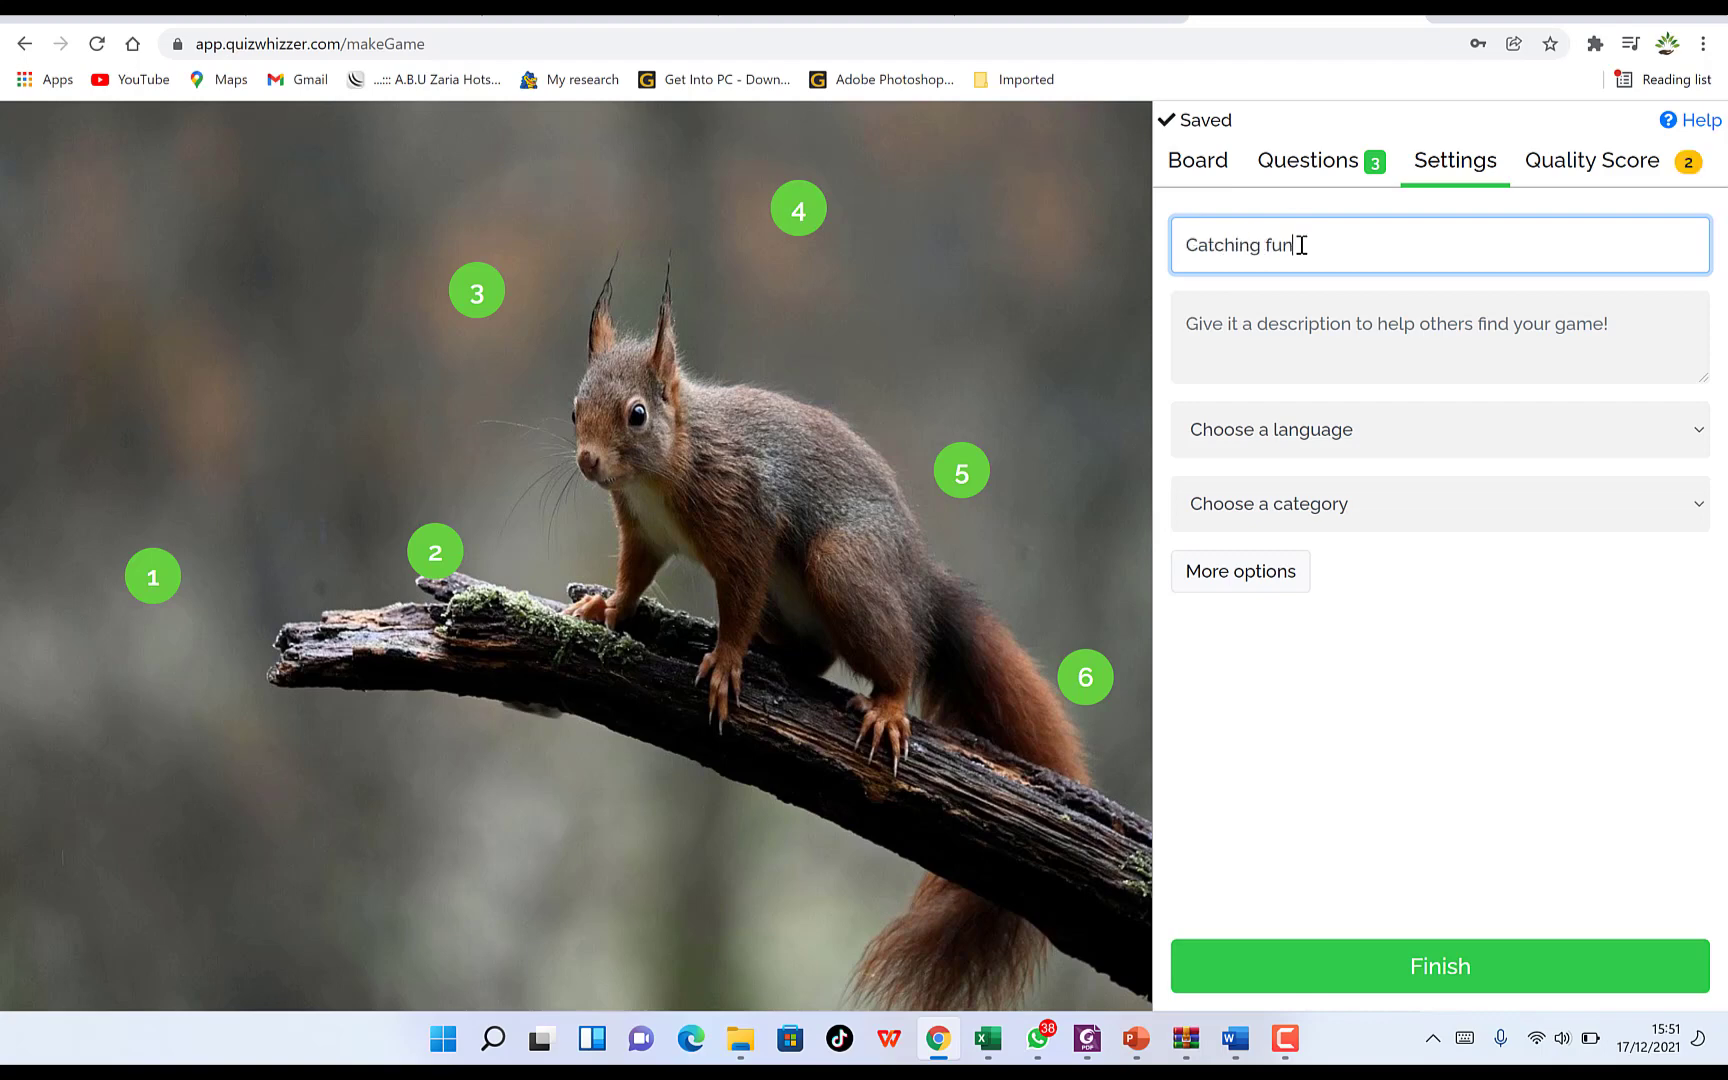
click(1342, 340)
text(Connecting with one another)
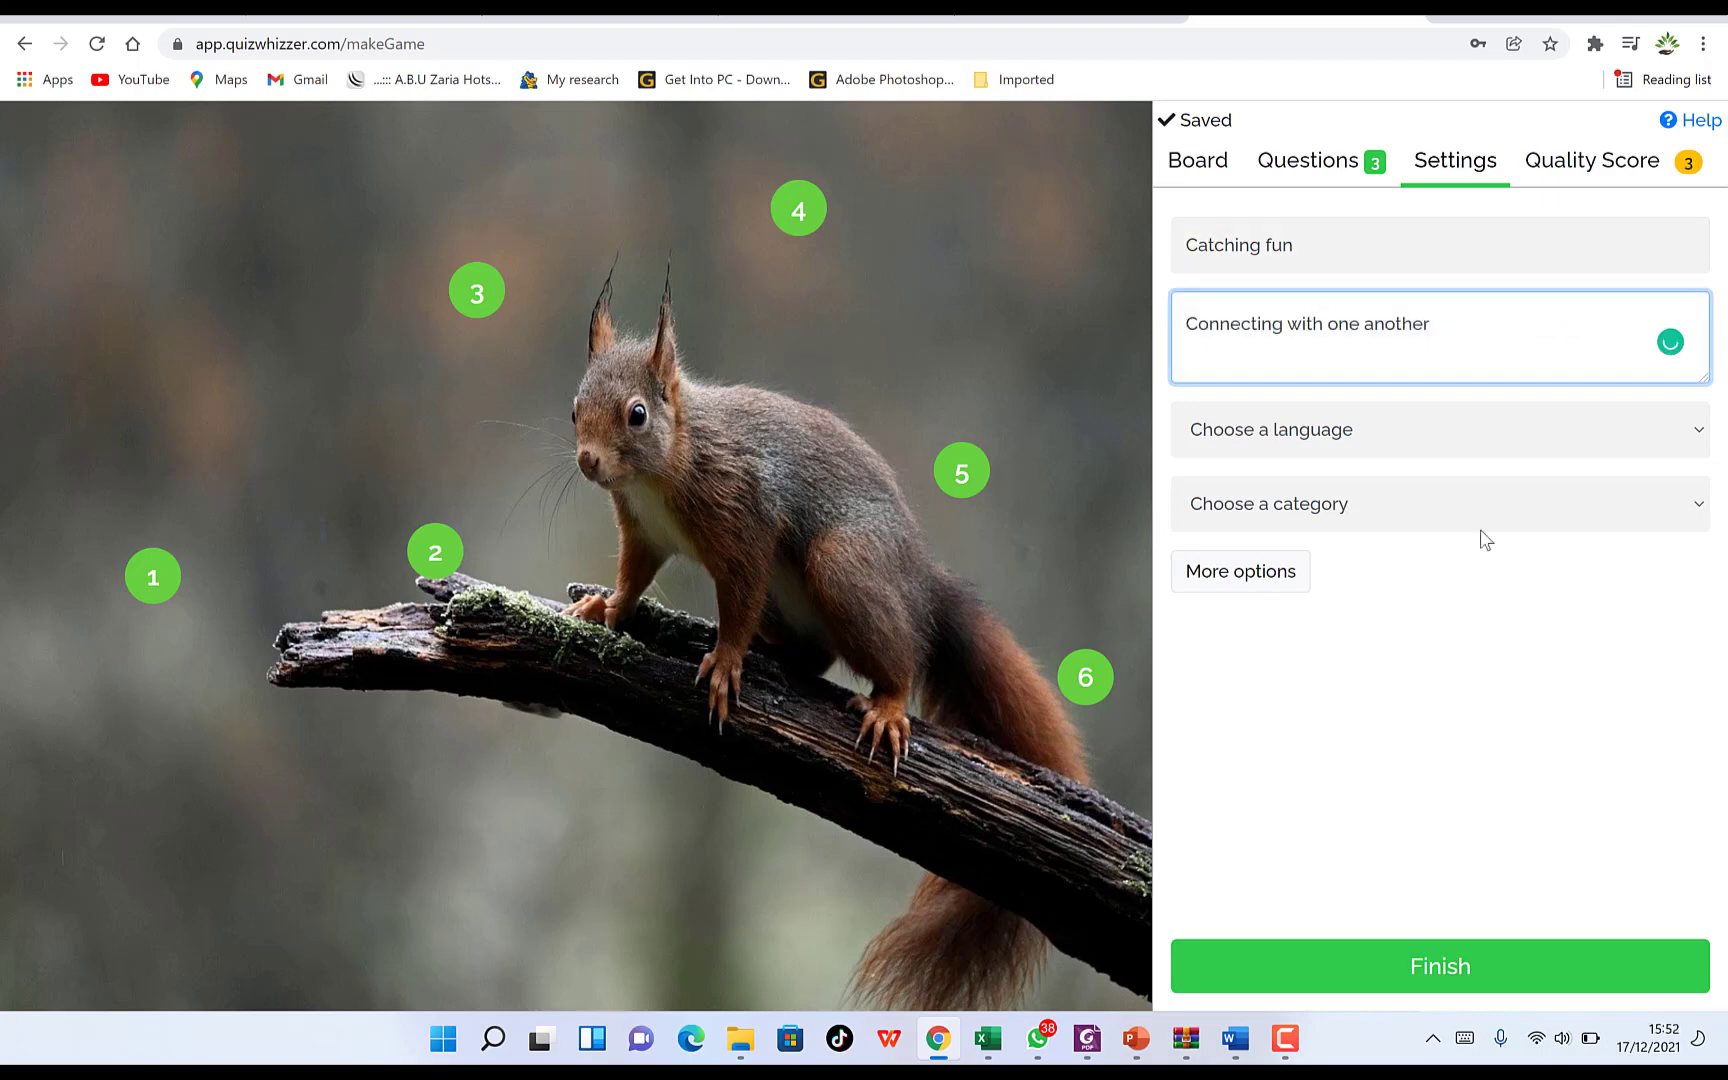
Set the game's language to English and its category to Education
click(1445, 450)
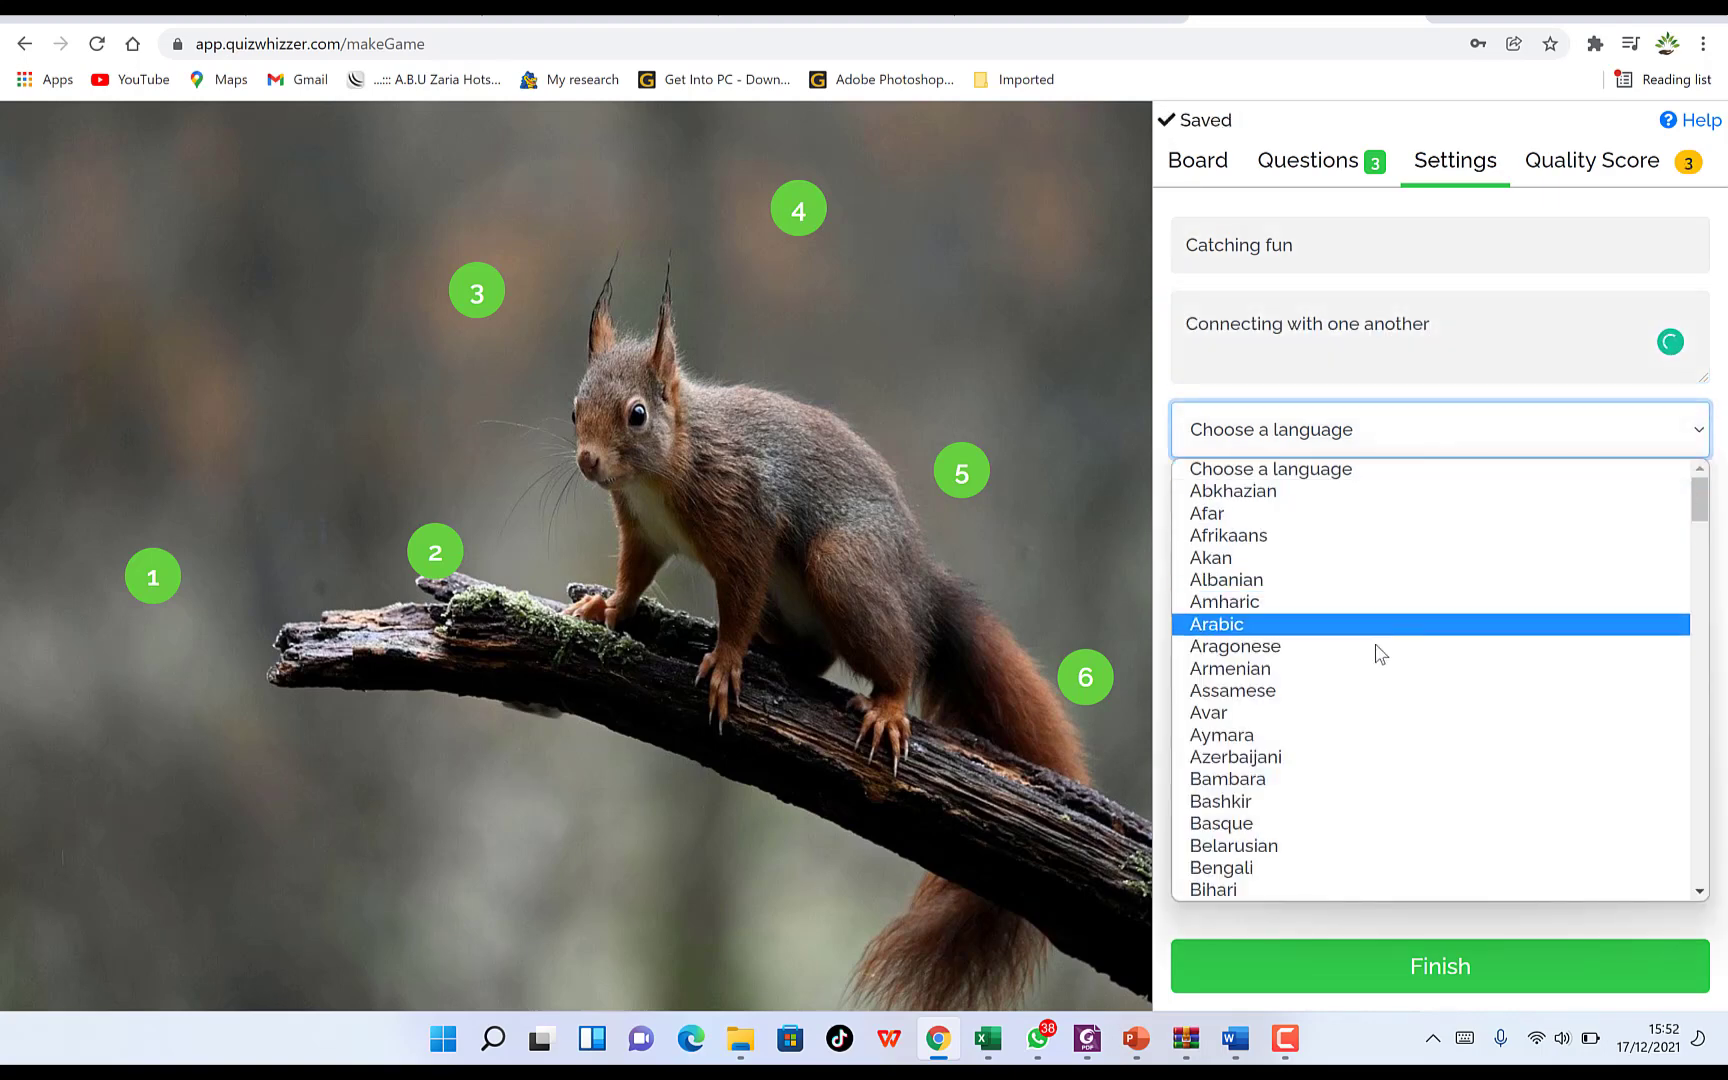
scroll(1380, 670, down, 4)
scroll(1378, 668, down, 4)
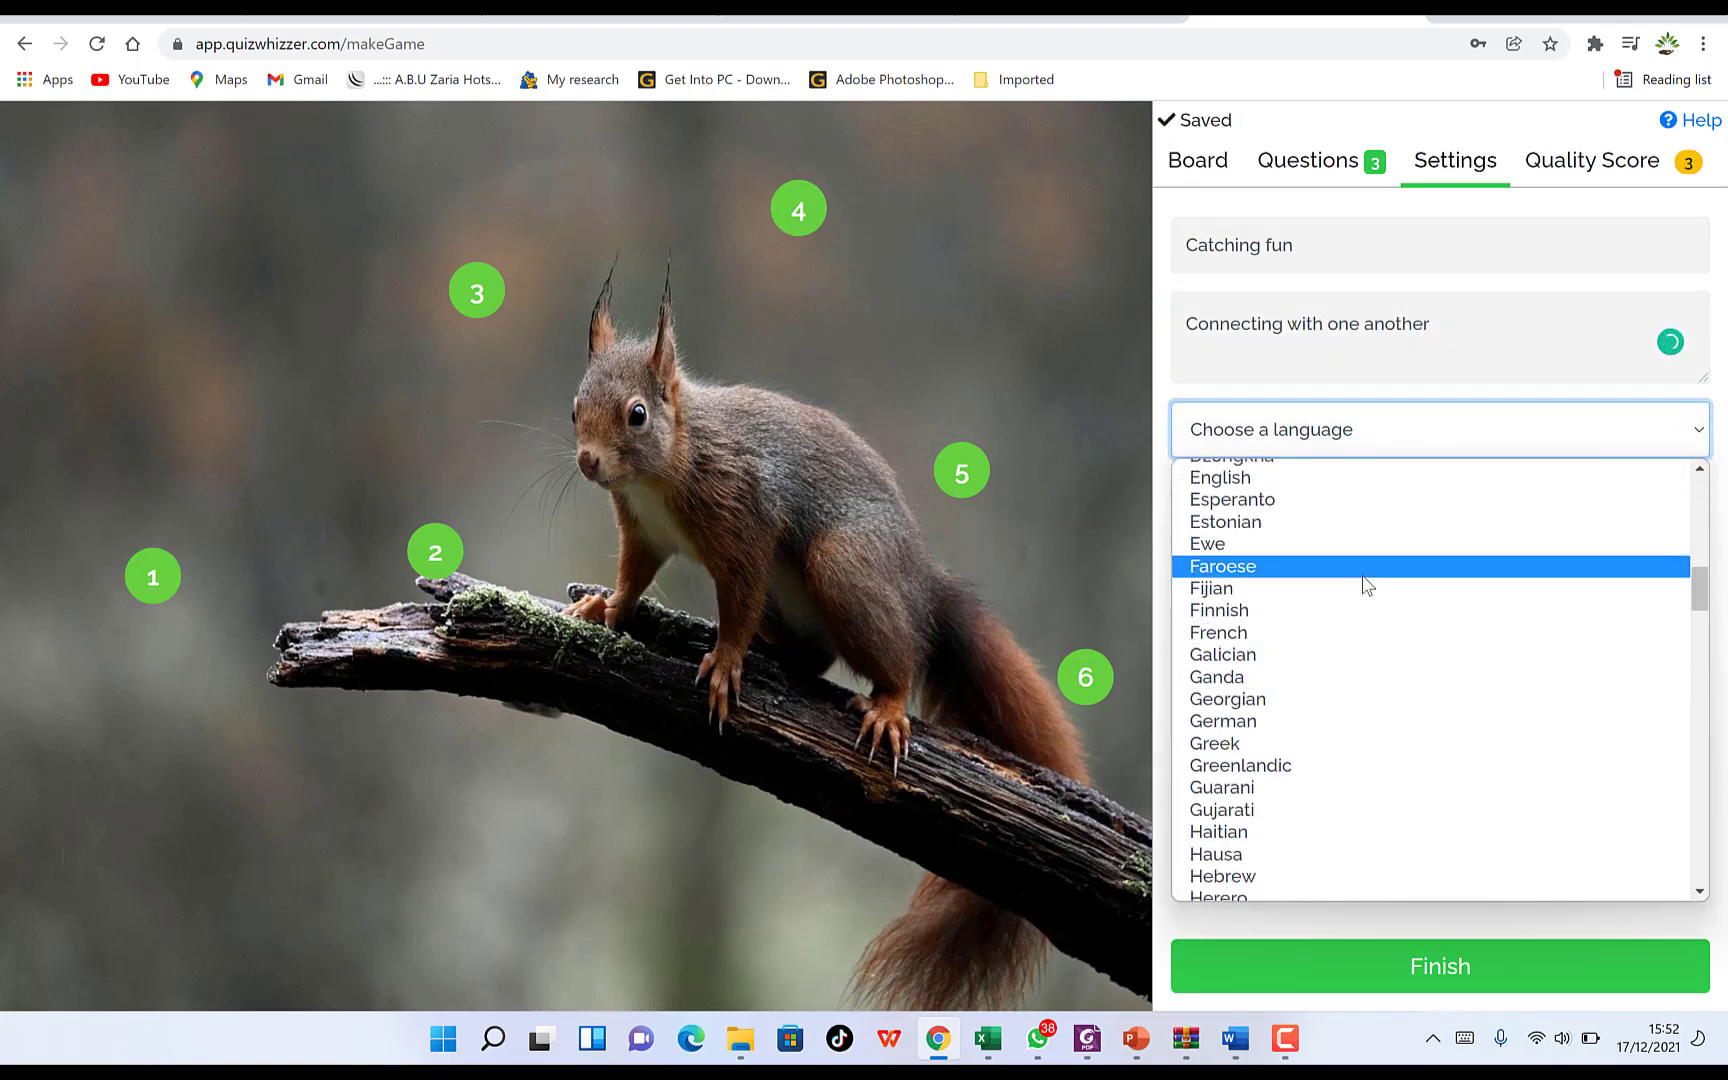
scroll(1368, 608, up, 2)
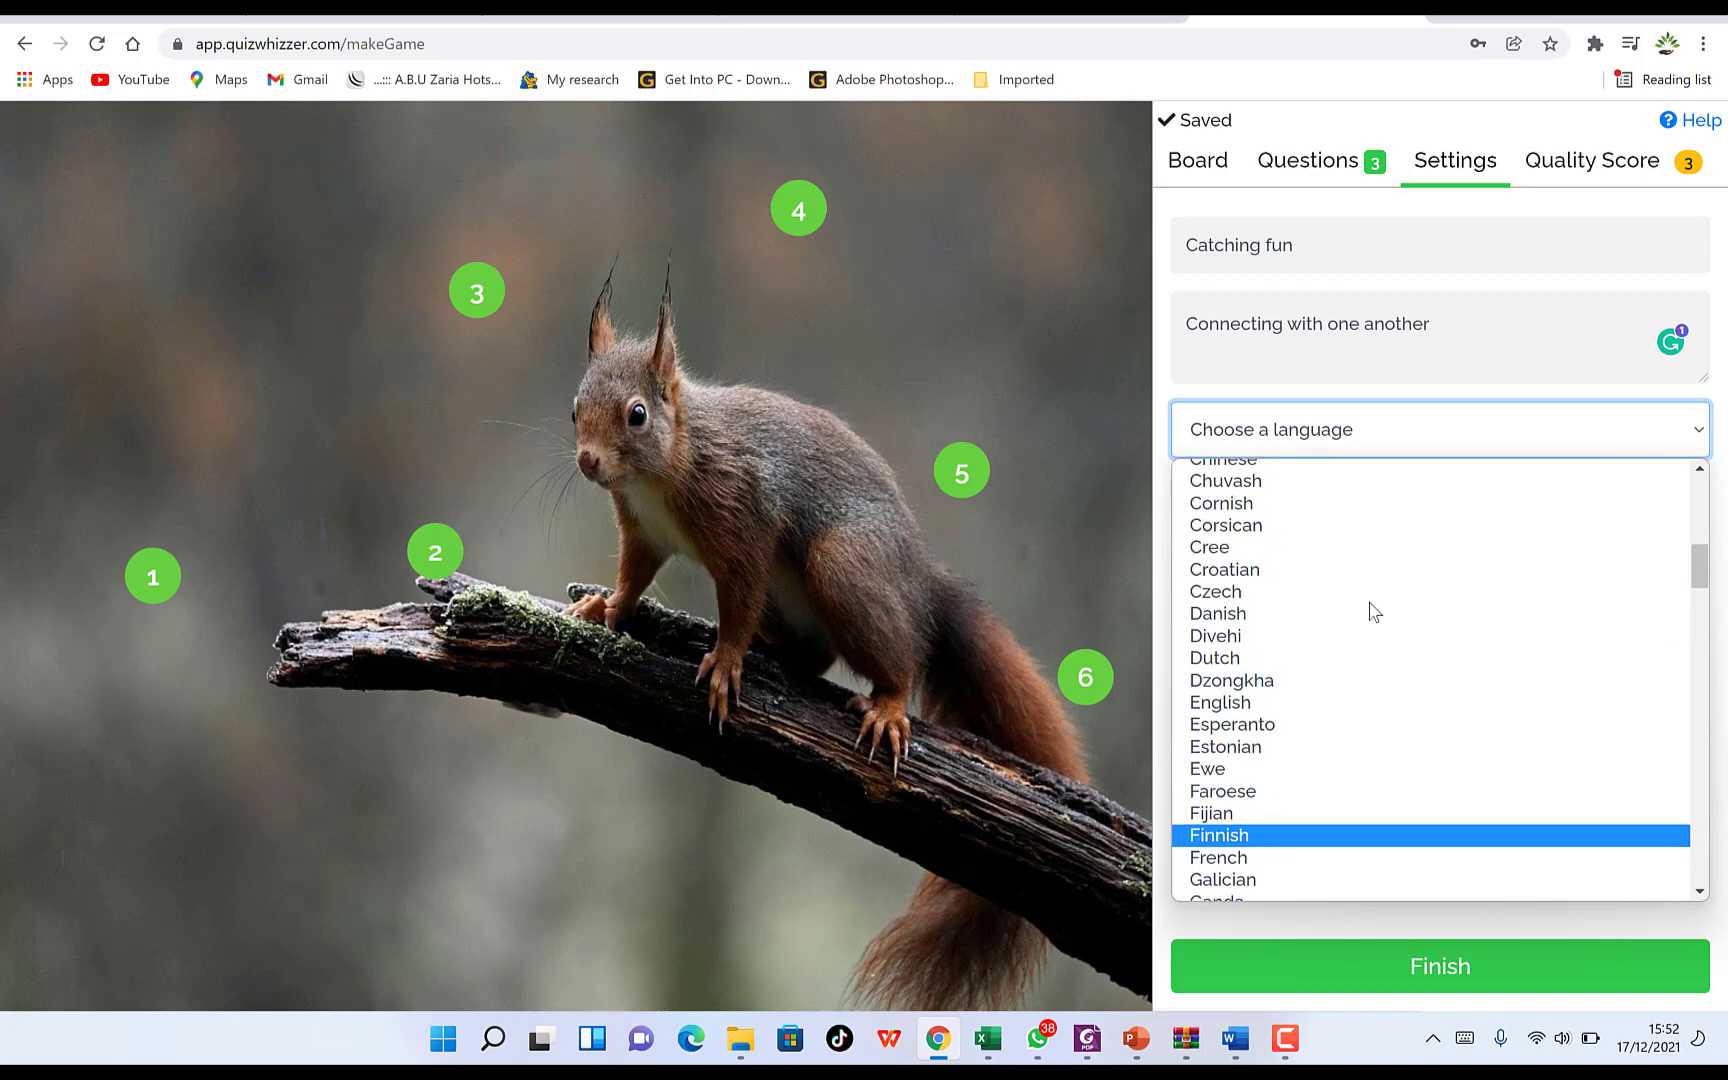
click(1350, 702)
click(1424, 520)
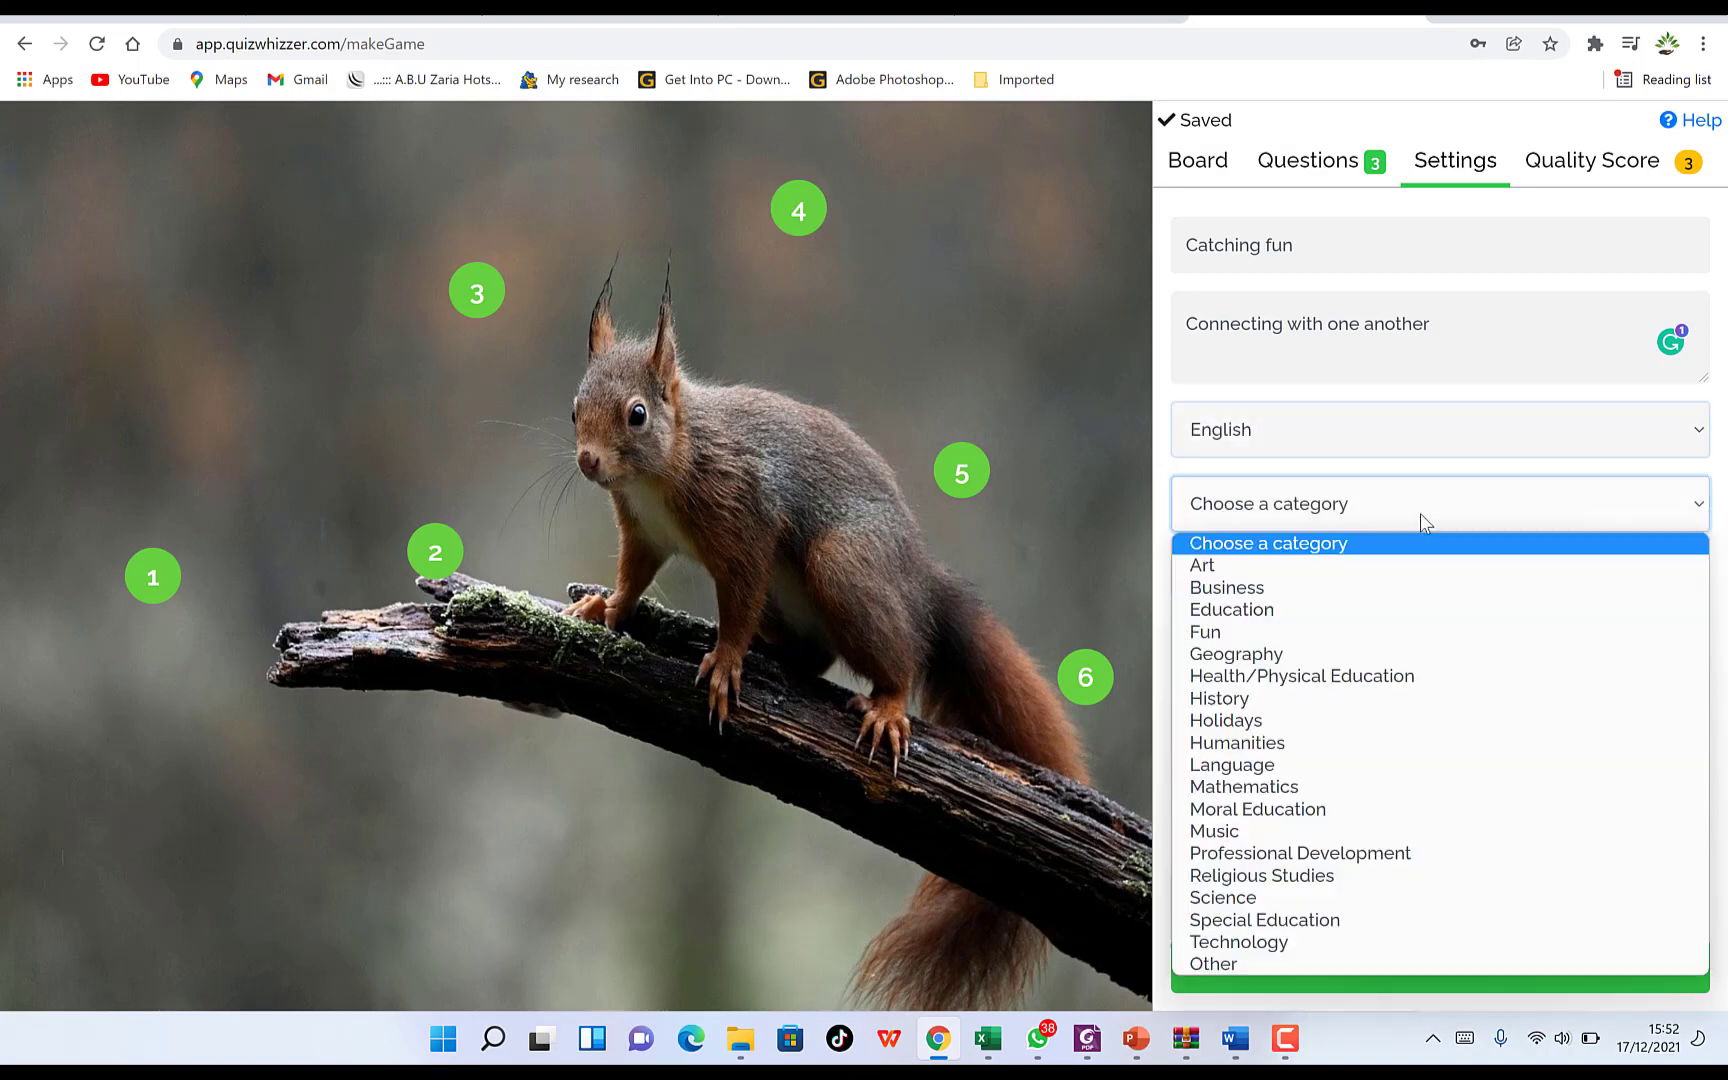
click(1386, 612)
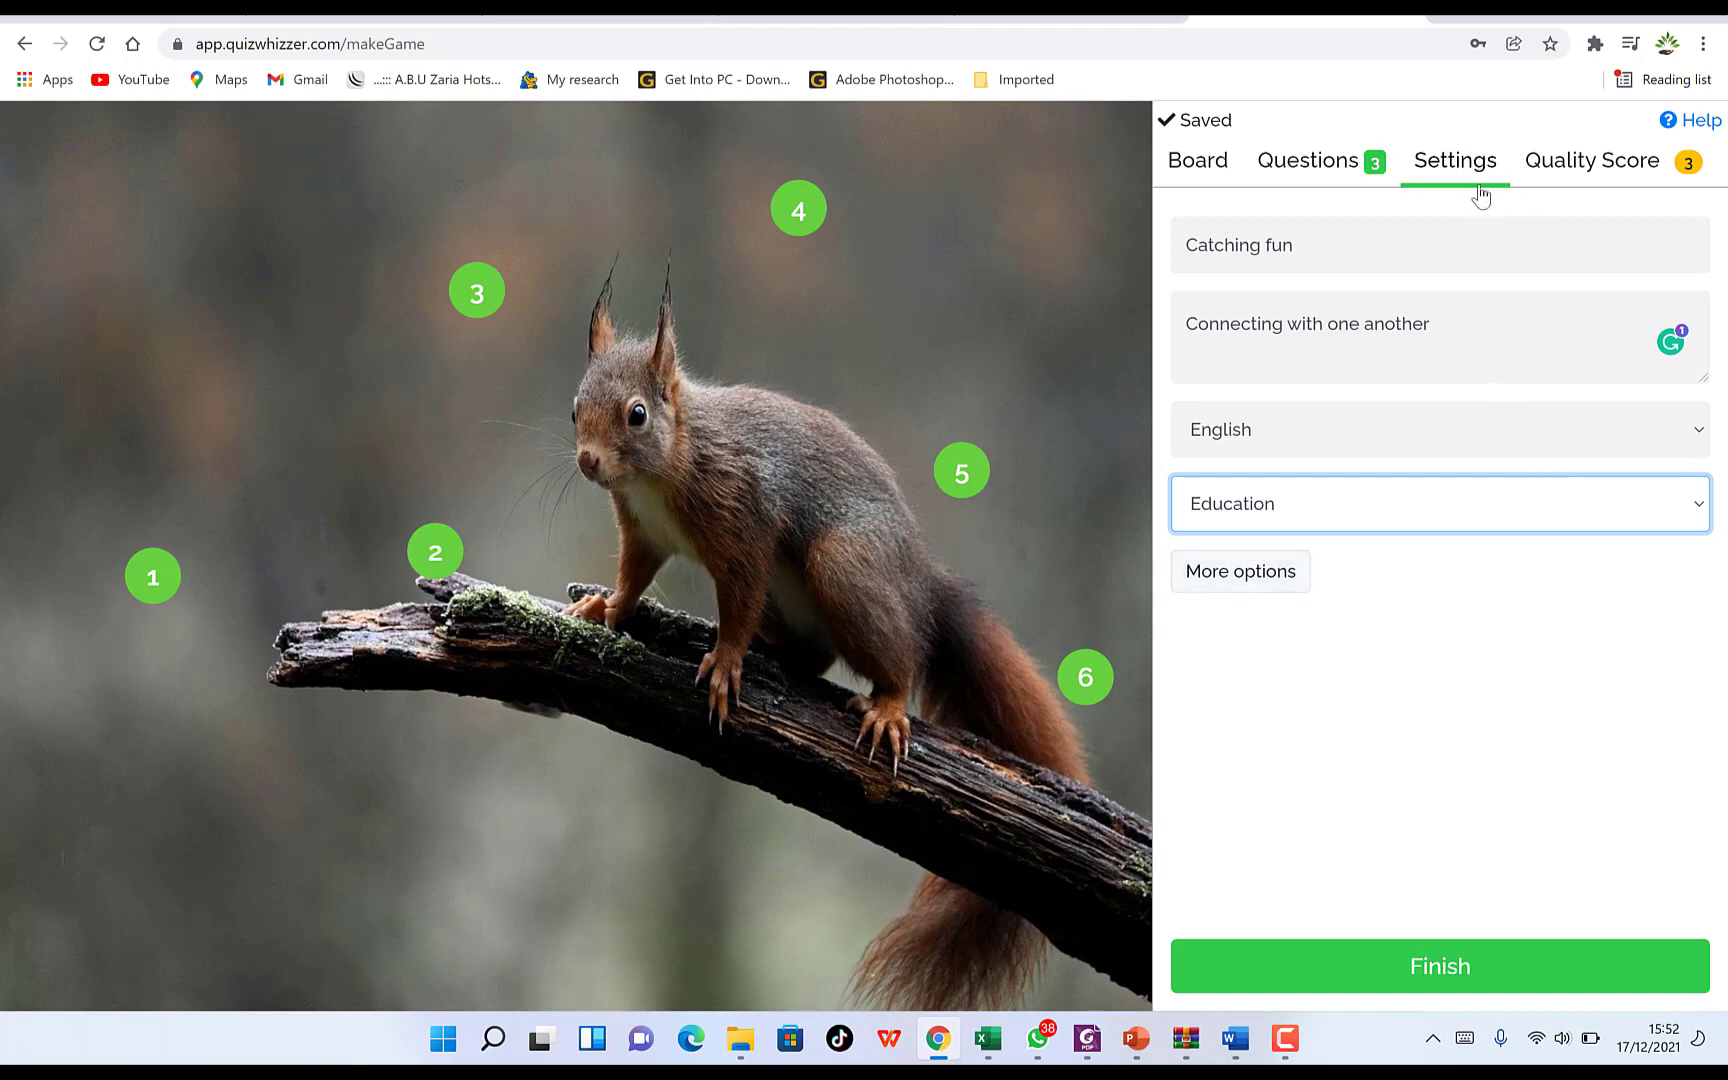
Review the game's quality score checklist and finish making the game
click(1594, 168)
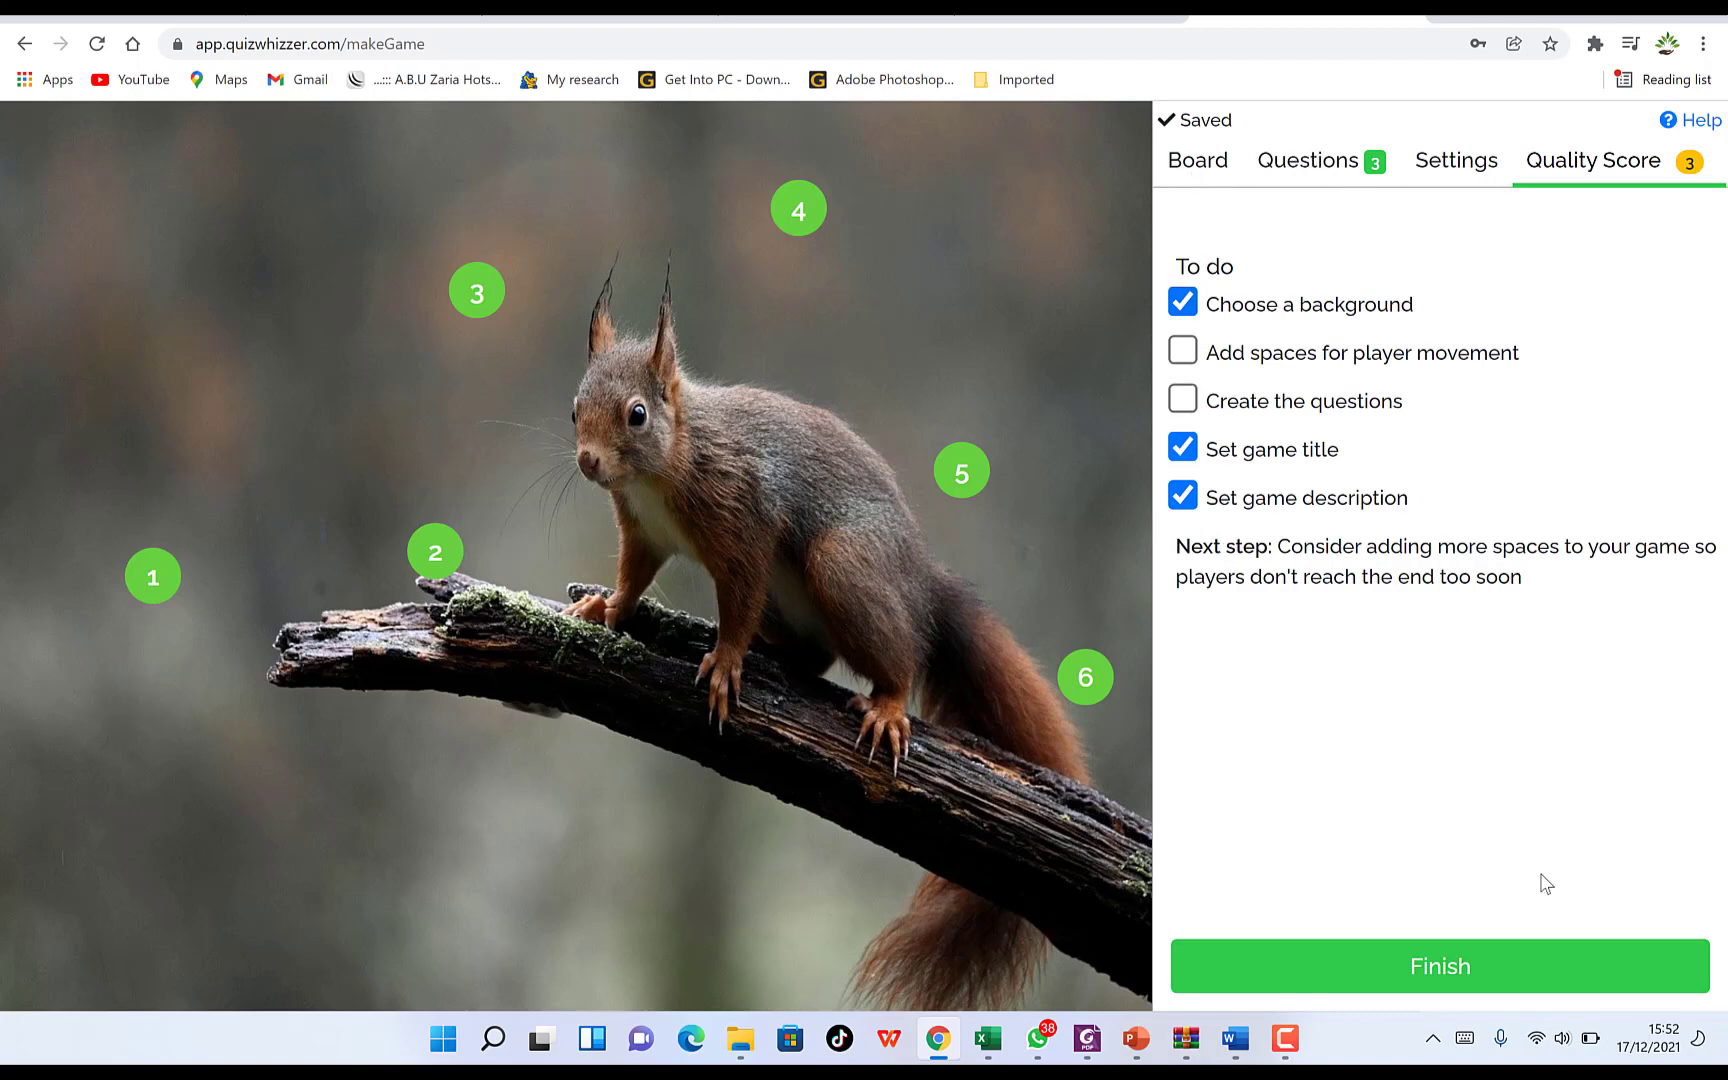
click(1488, 990)
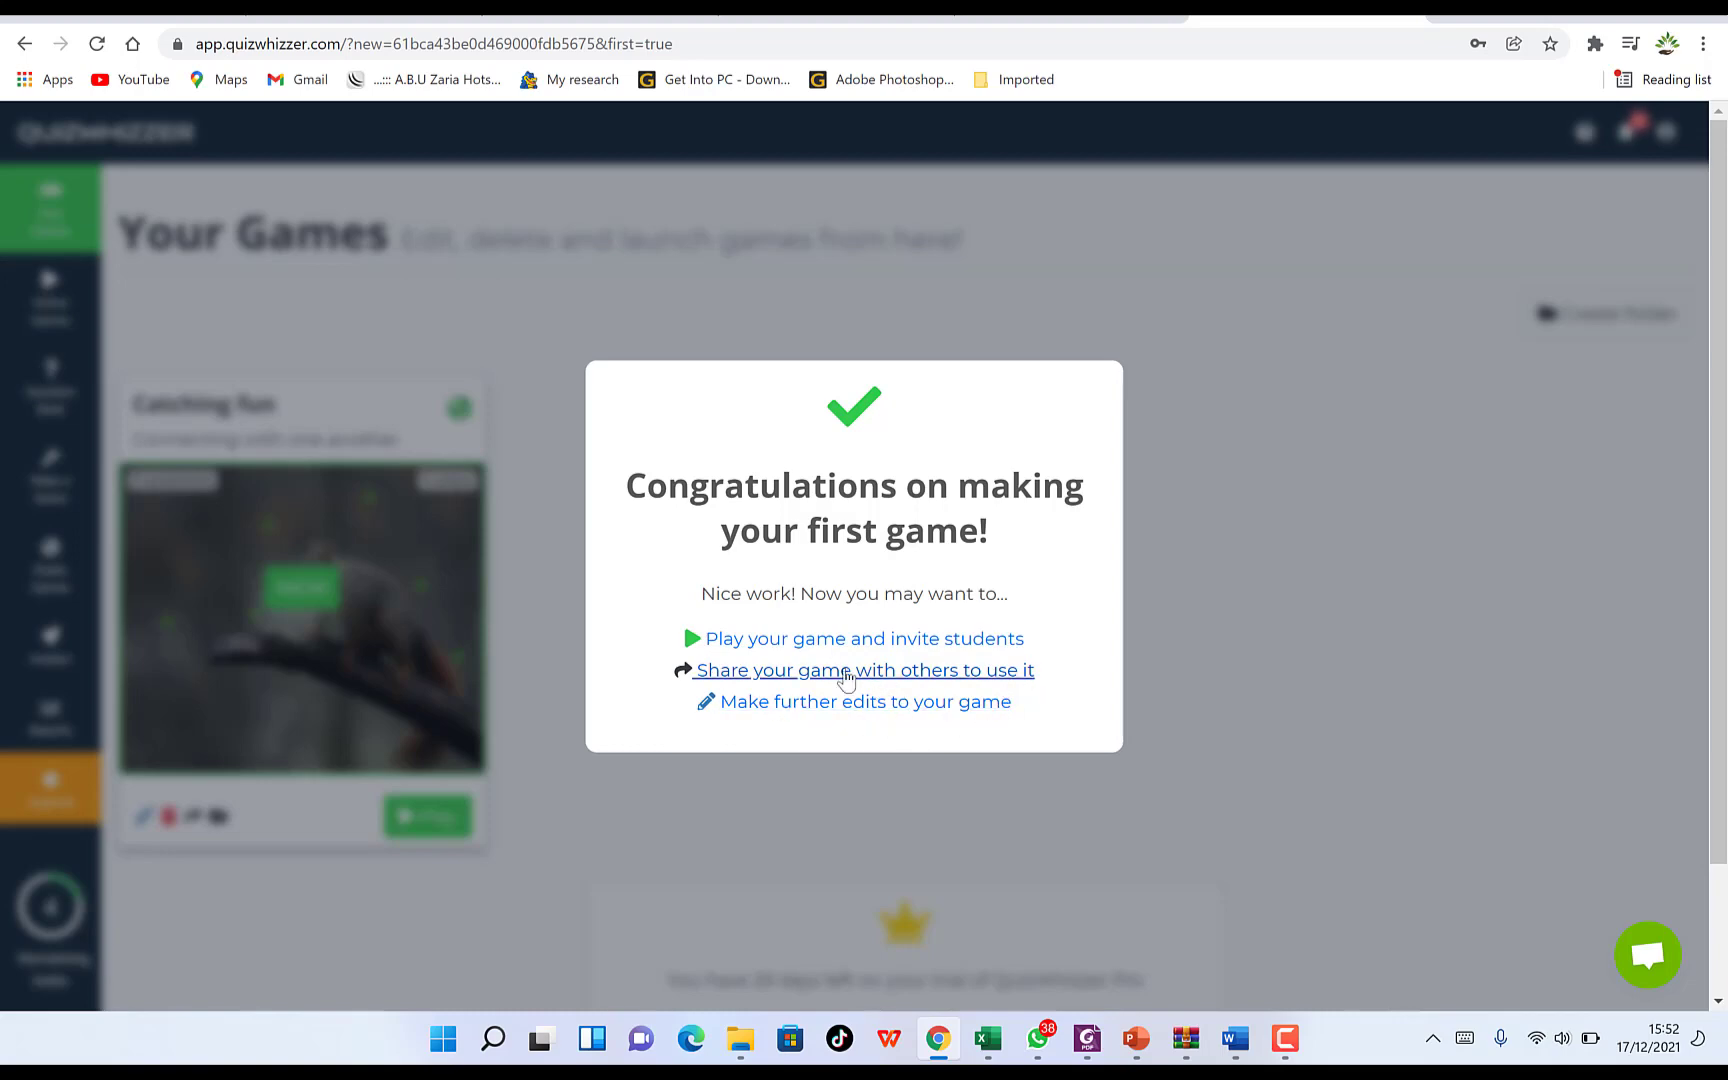
Launch the new game in Live Race mode with questions randomized for each player
click(826, 645)
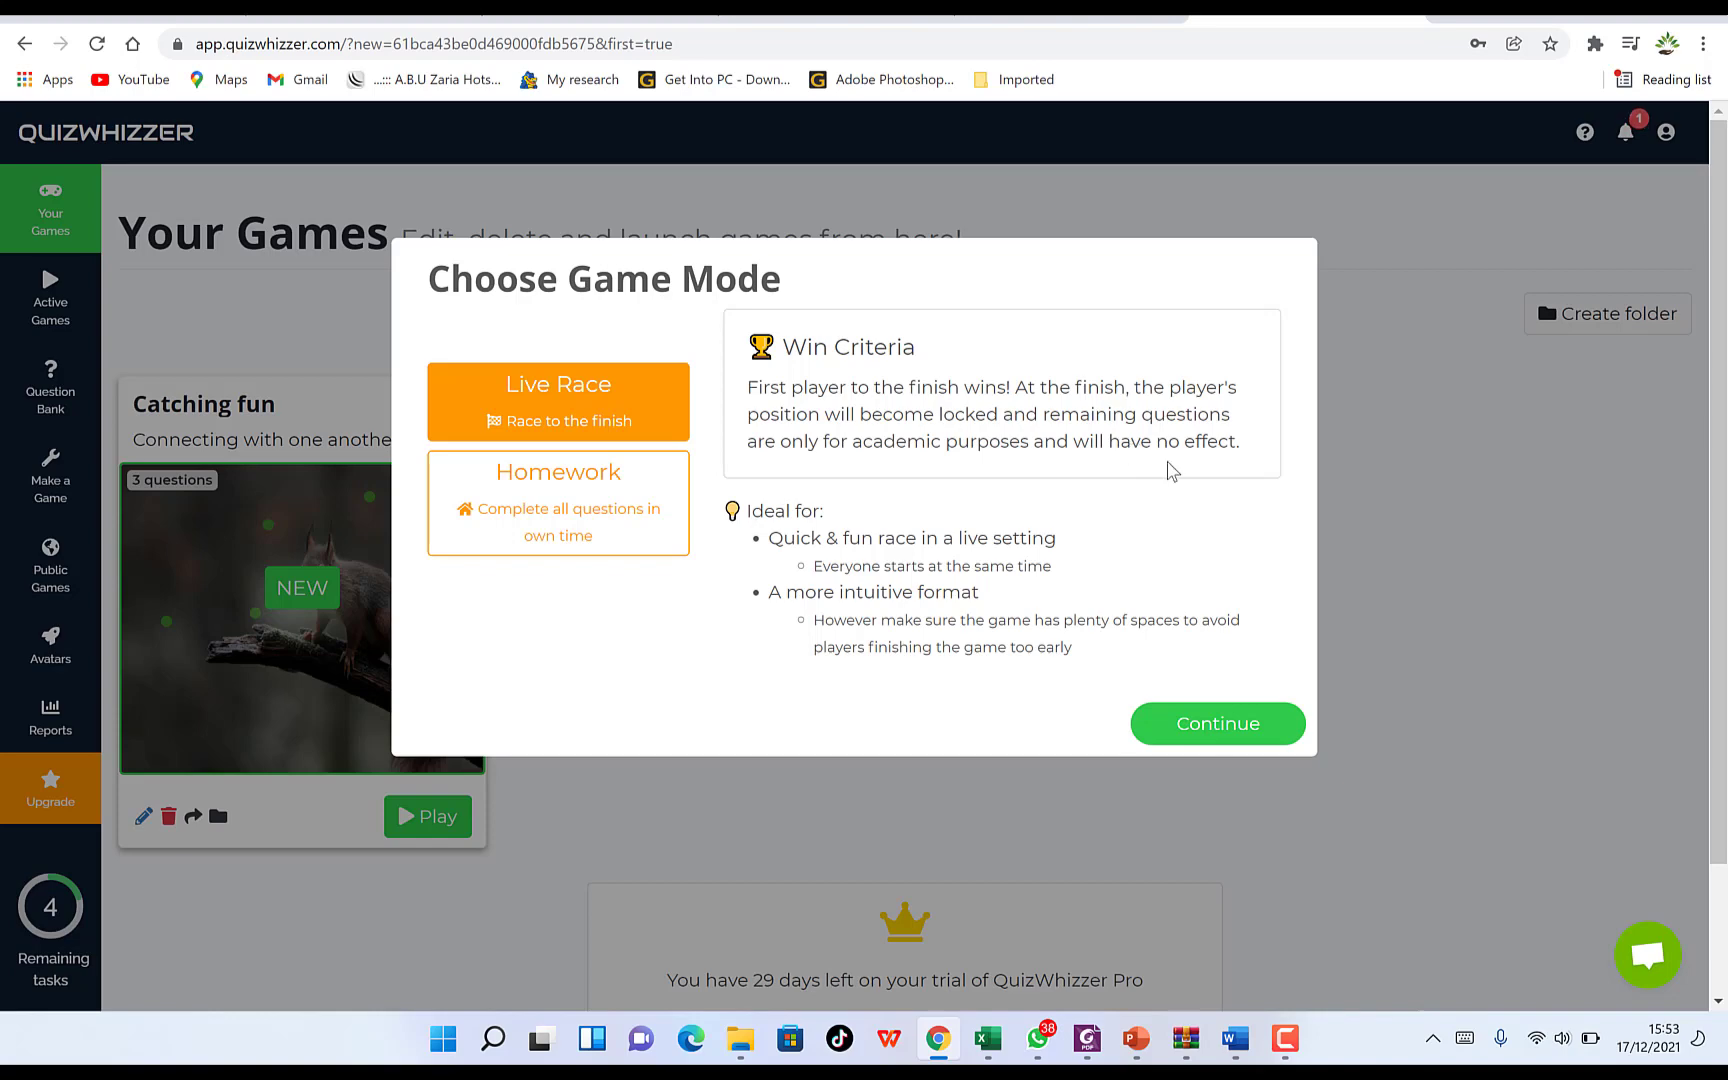
click(1222, 733)
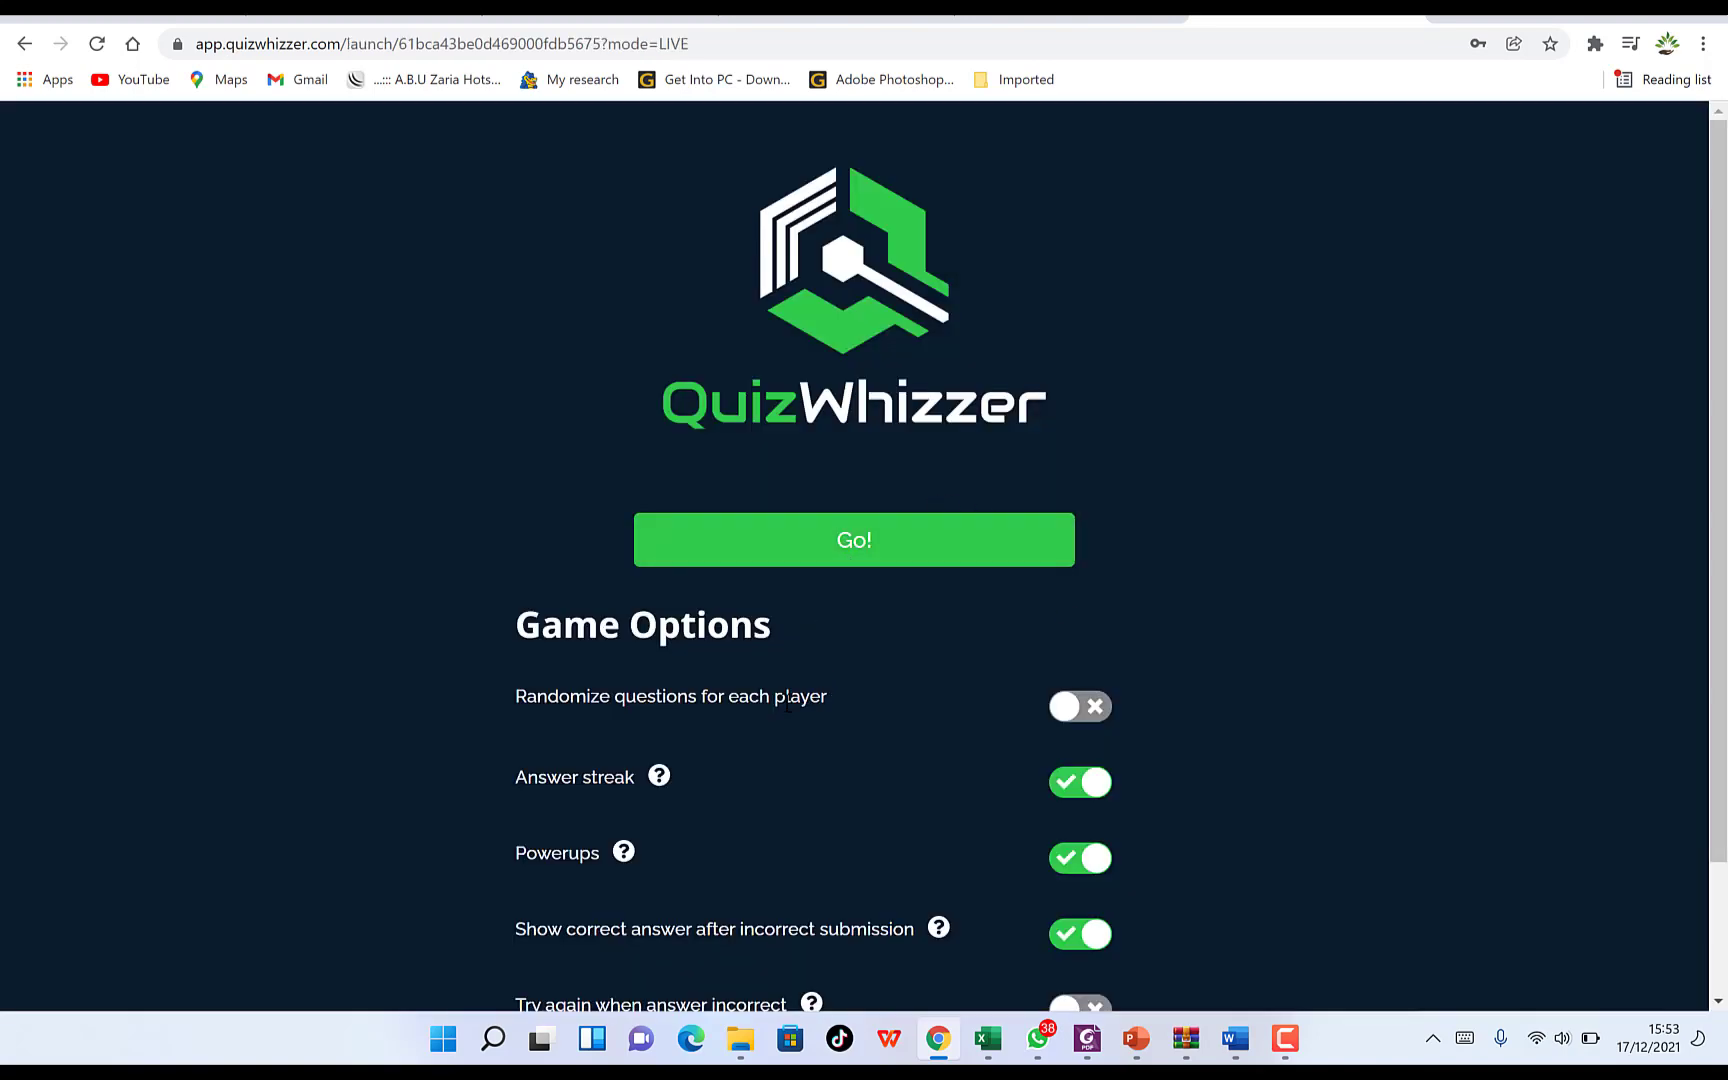
click(1074, 718)
scroll(896, 828, down, 1)
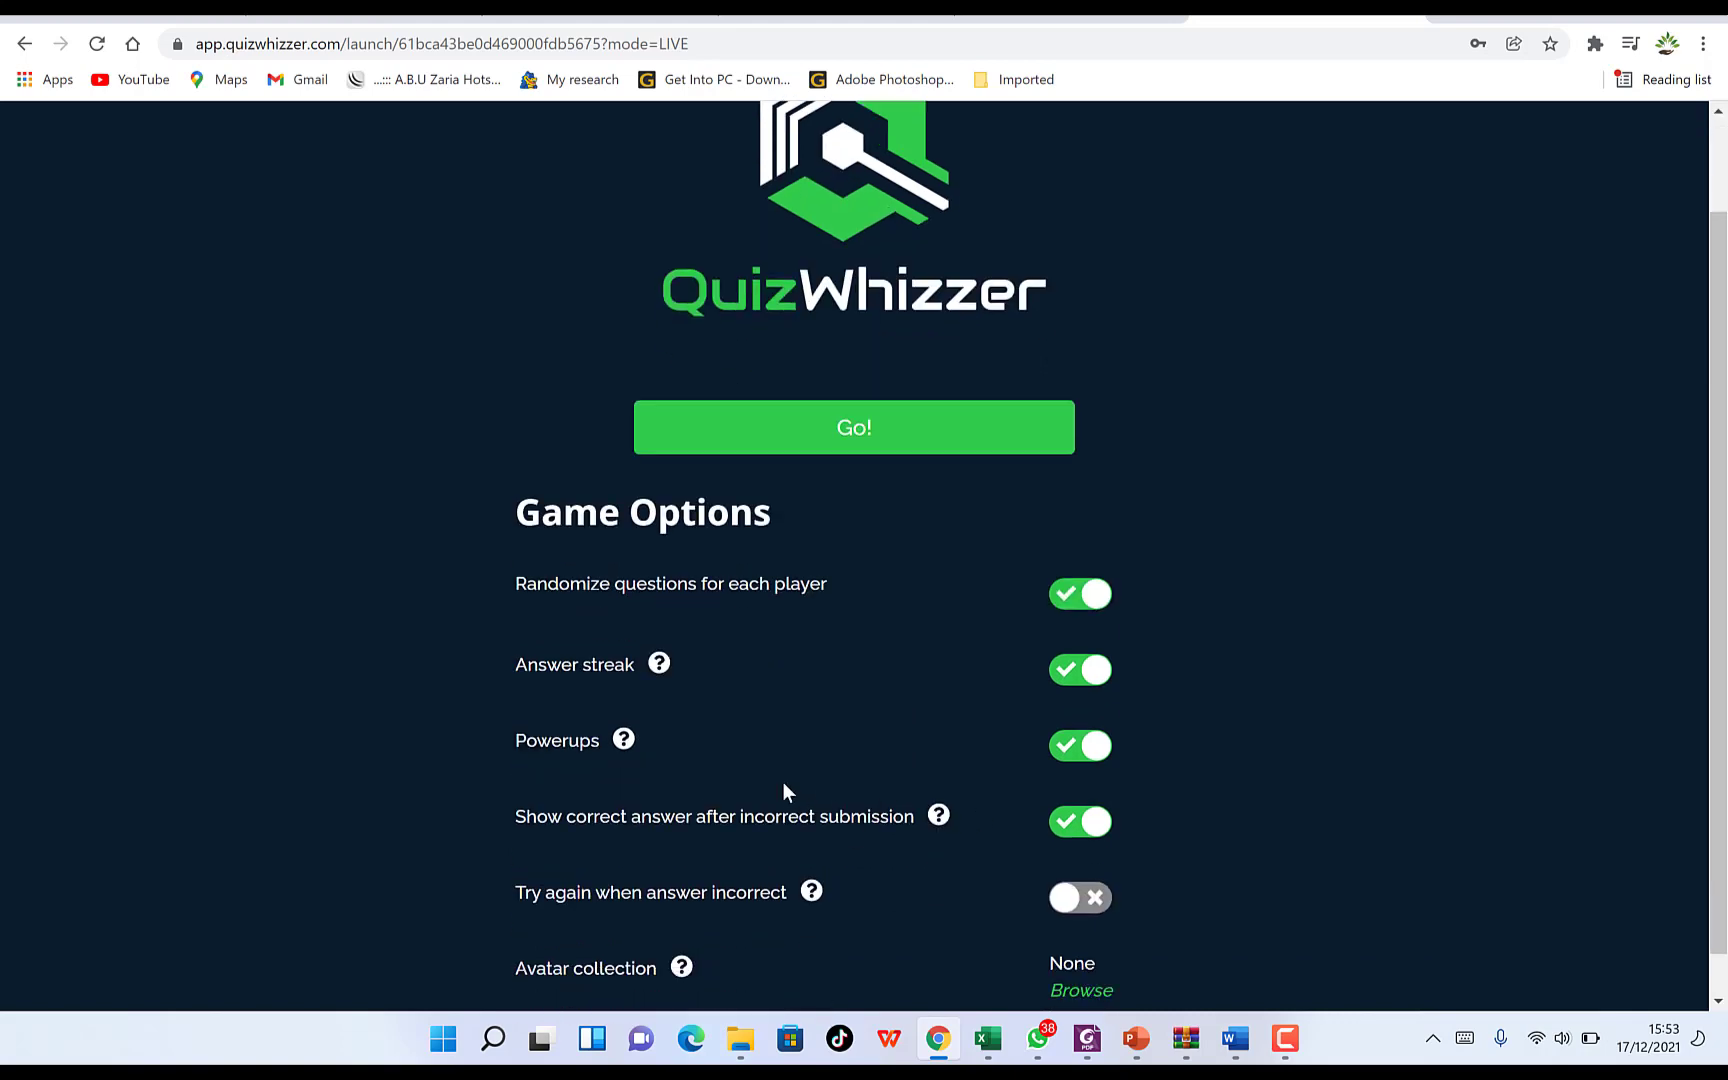
scroll(736, 747, down, 1)
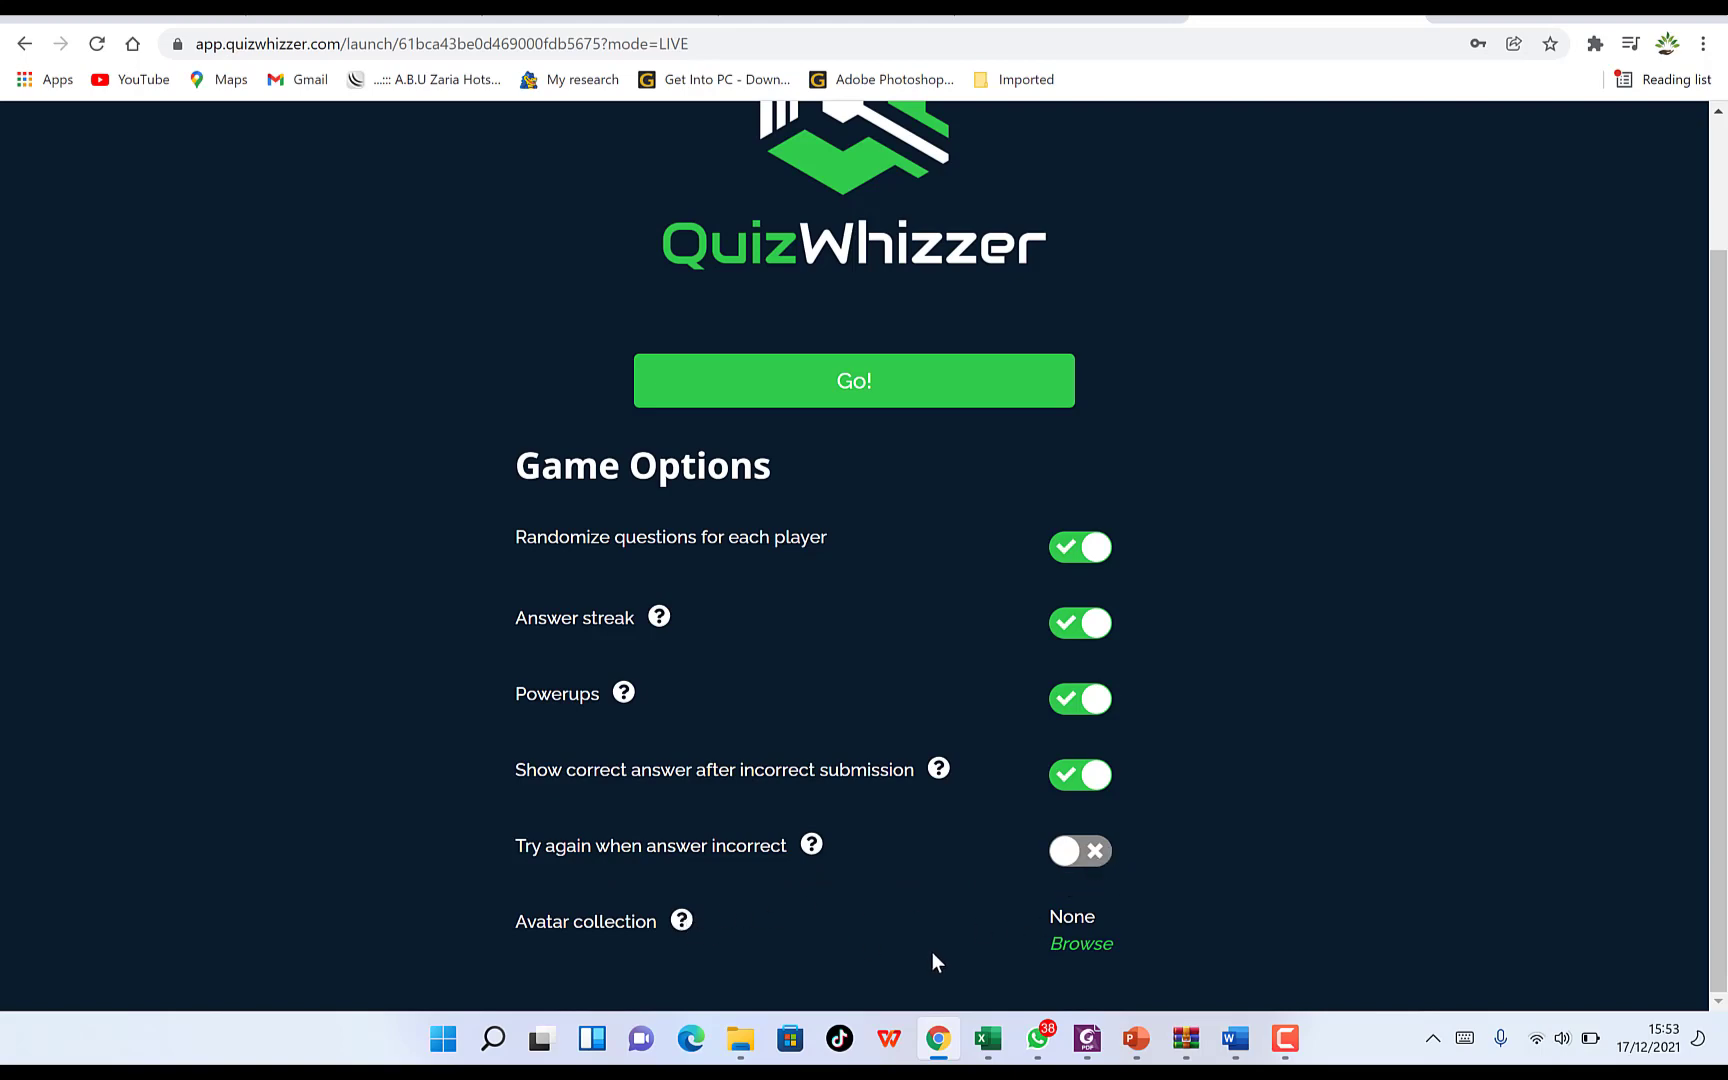
click(835, 383)
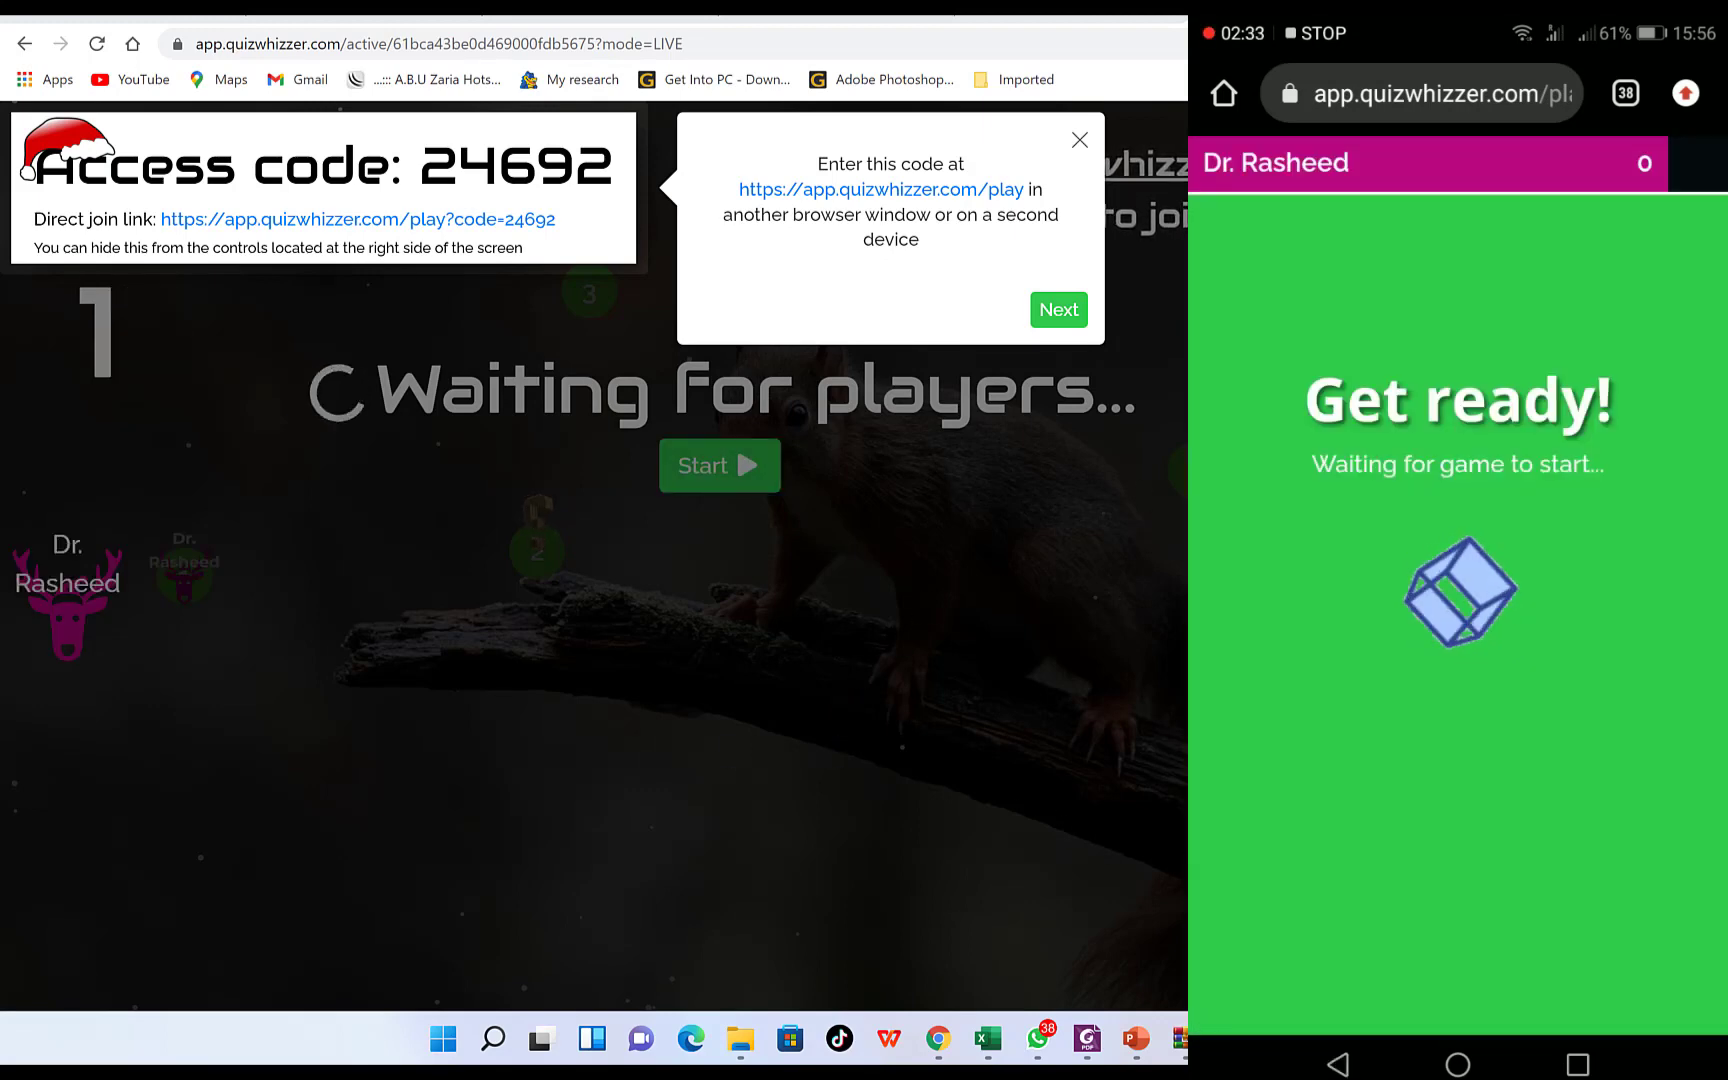
Start the race with the joined player and answer False to "The sum of 4 and 6 is 9" on the player's phone
click(980, 212)
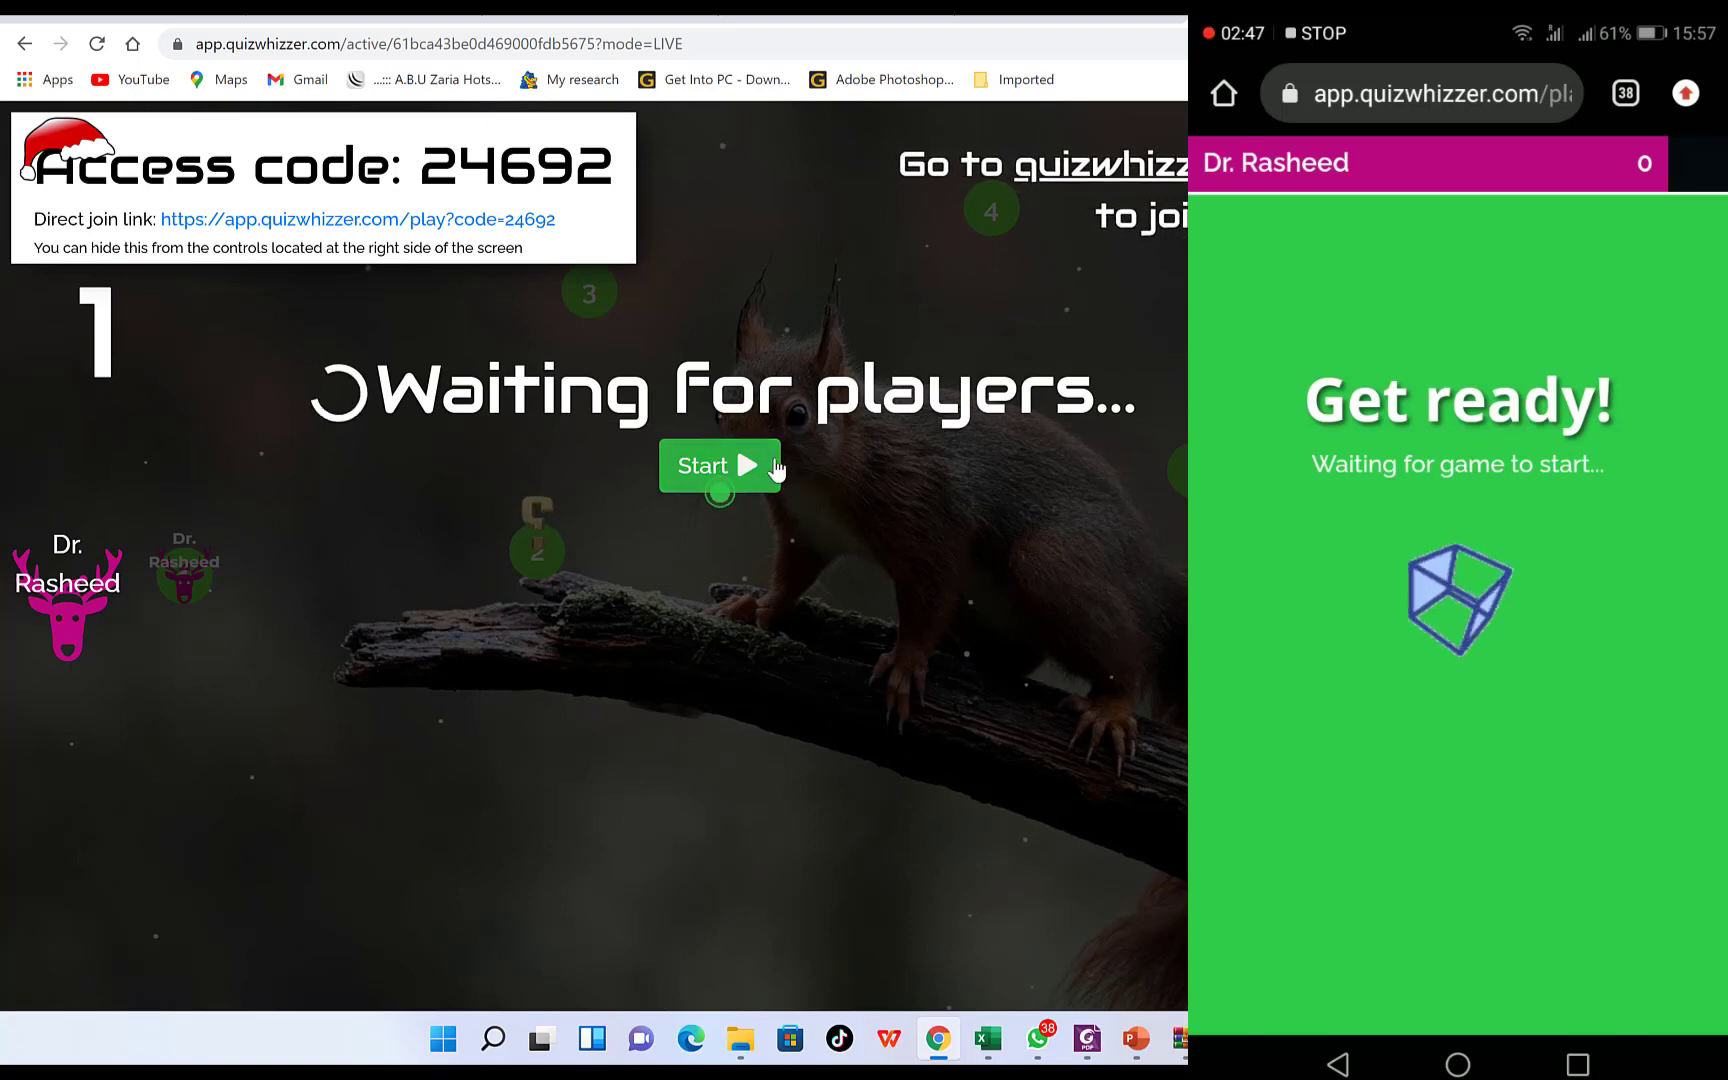
click(741, 468)
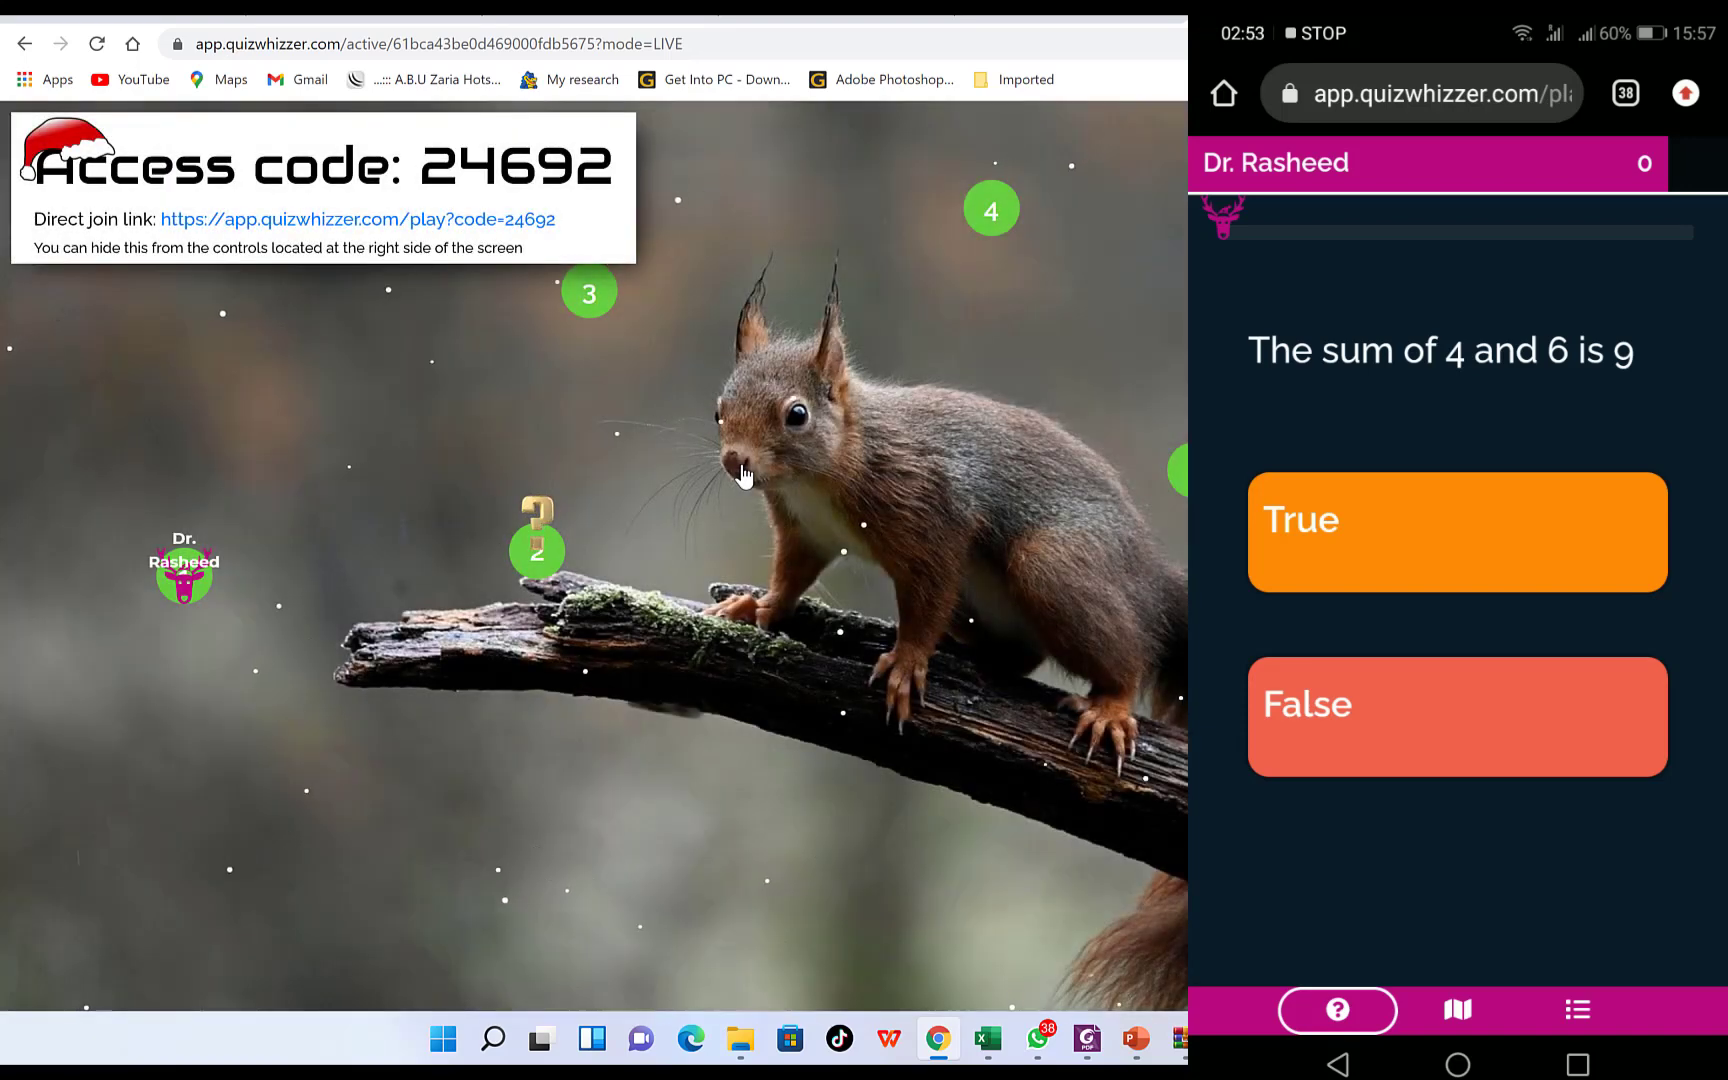
click(1448, 718)
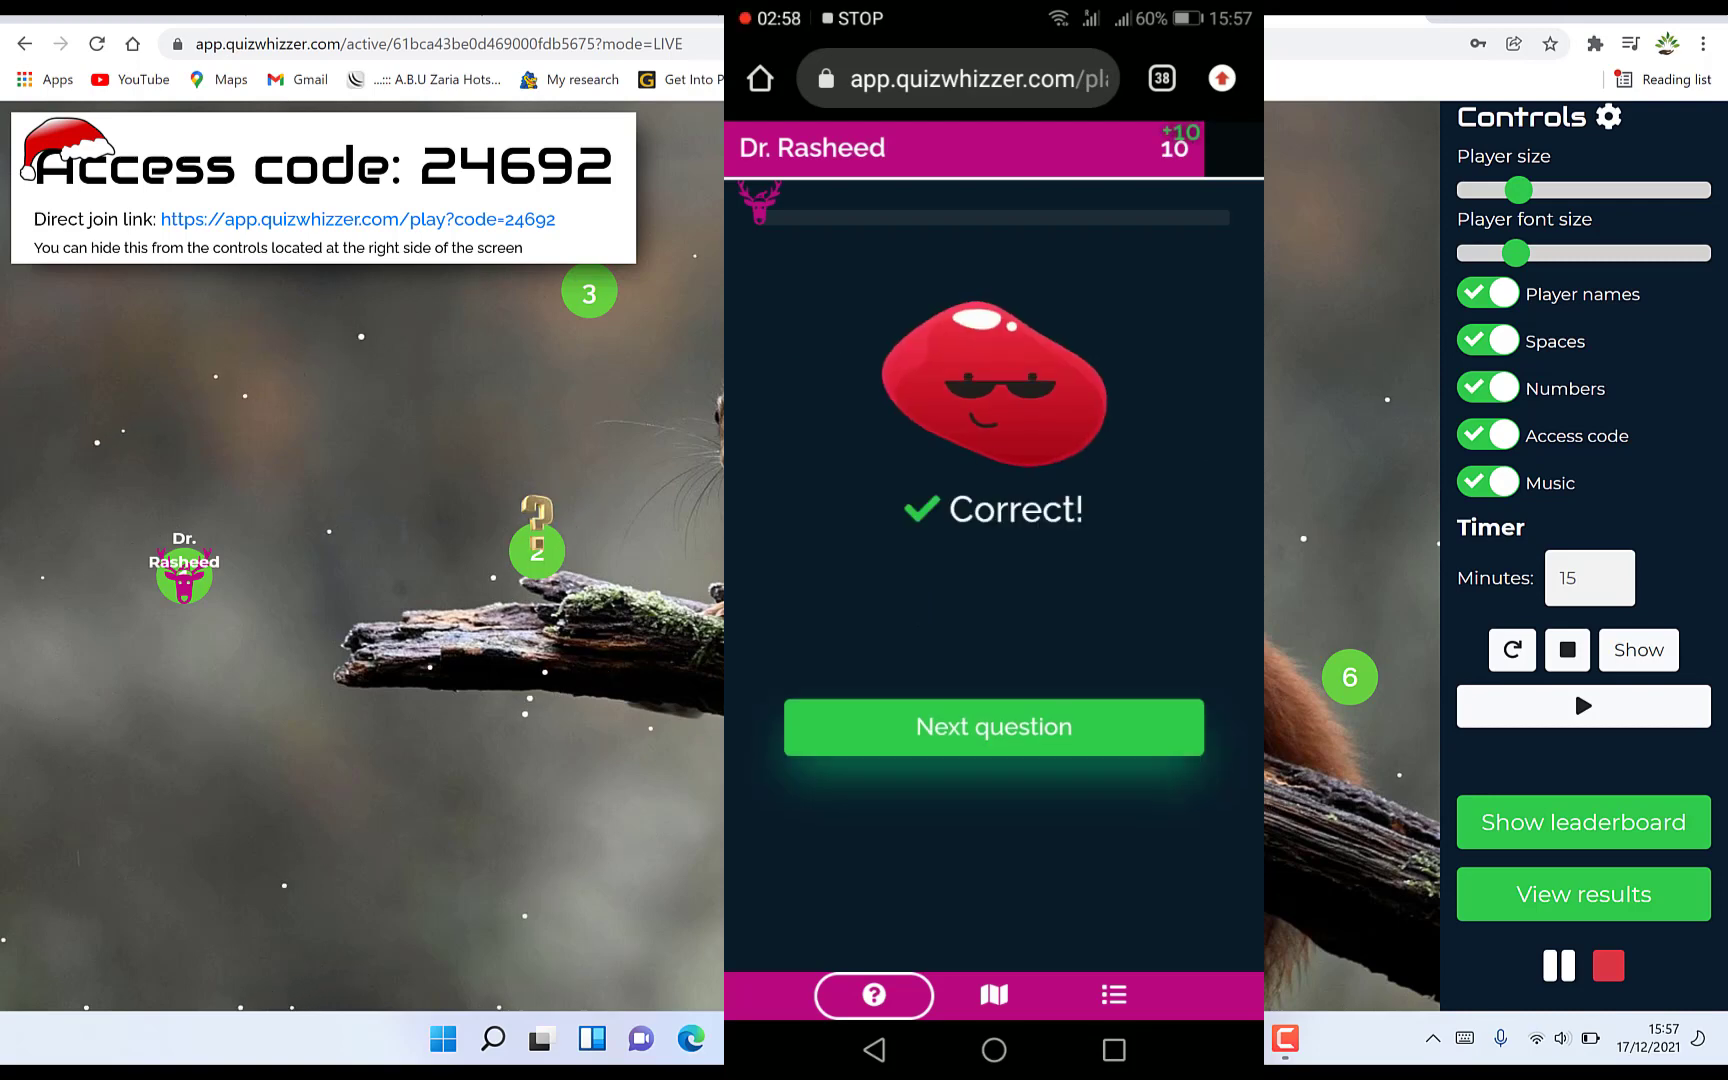
click(975, 745)
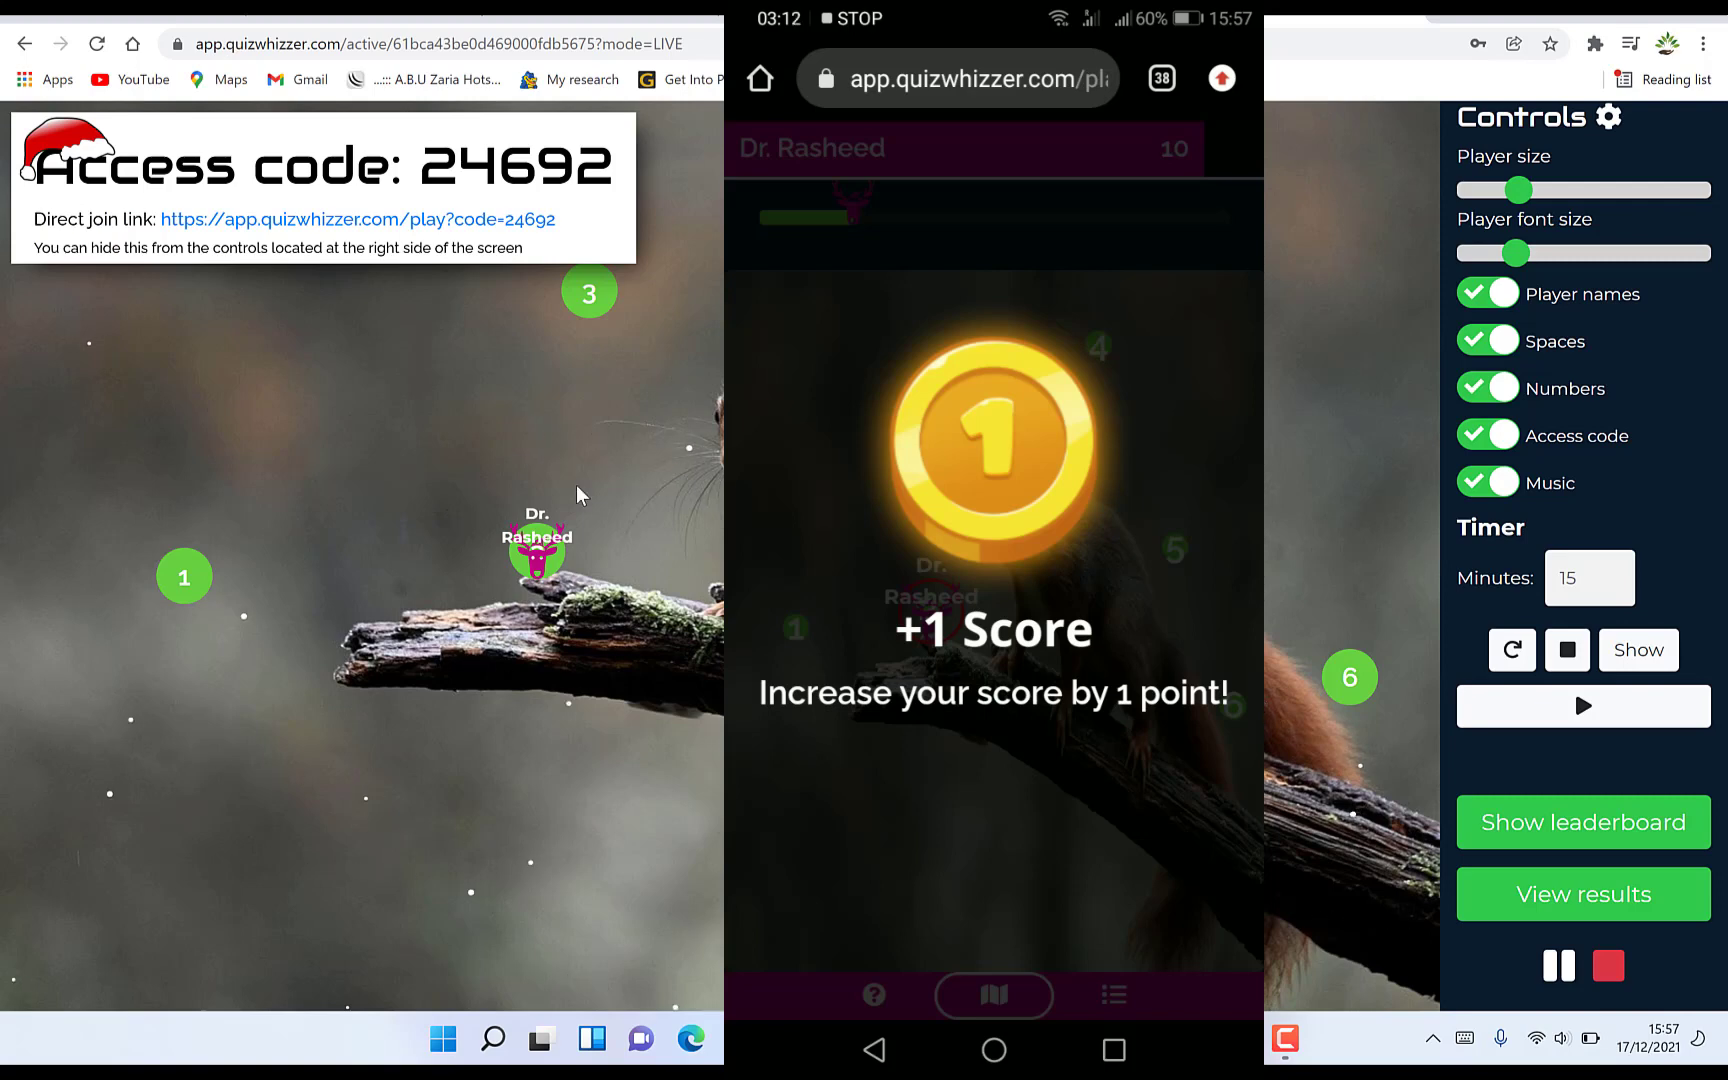
Submit "Noun" as the player's answer to the question about the word "CAT" and continue to the following question
mouse_move(669, 635)
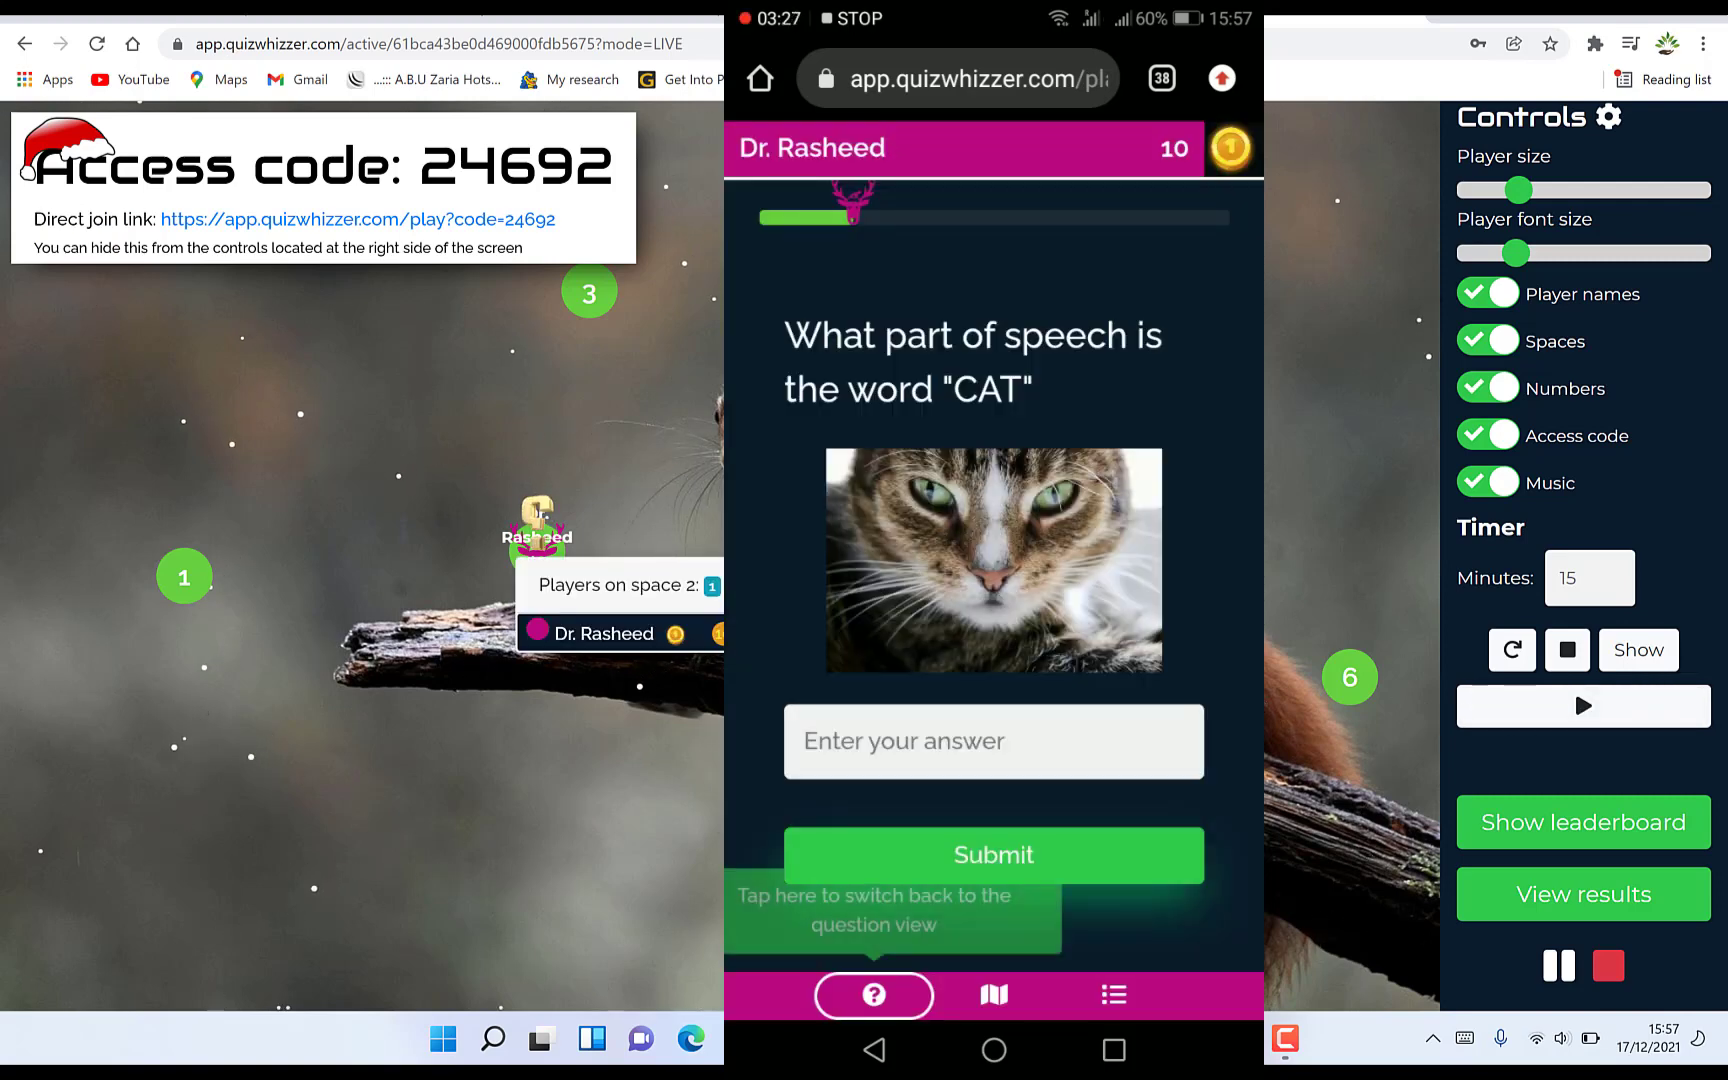
click(922, 762)
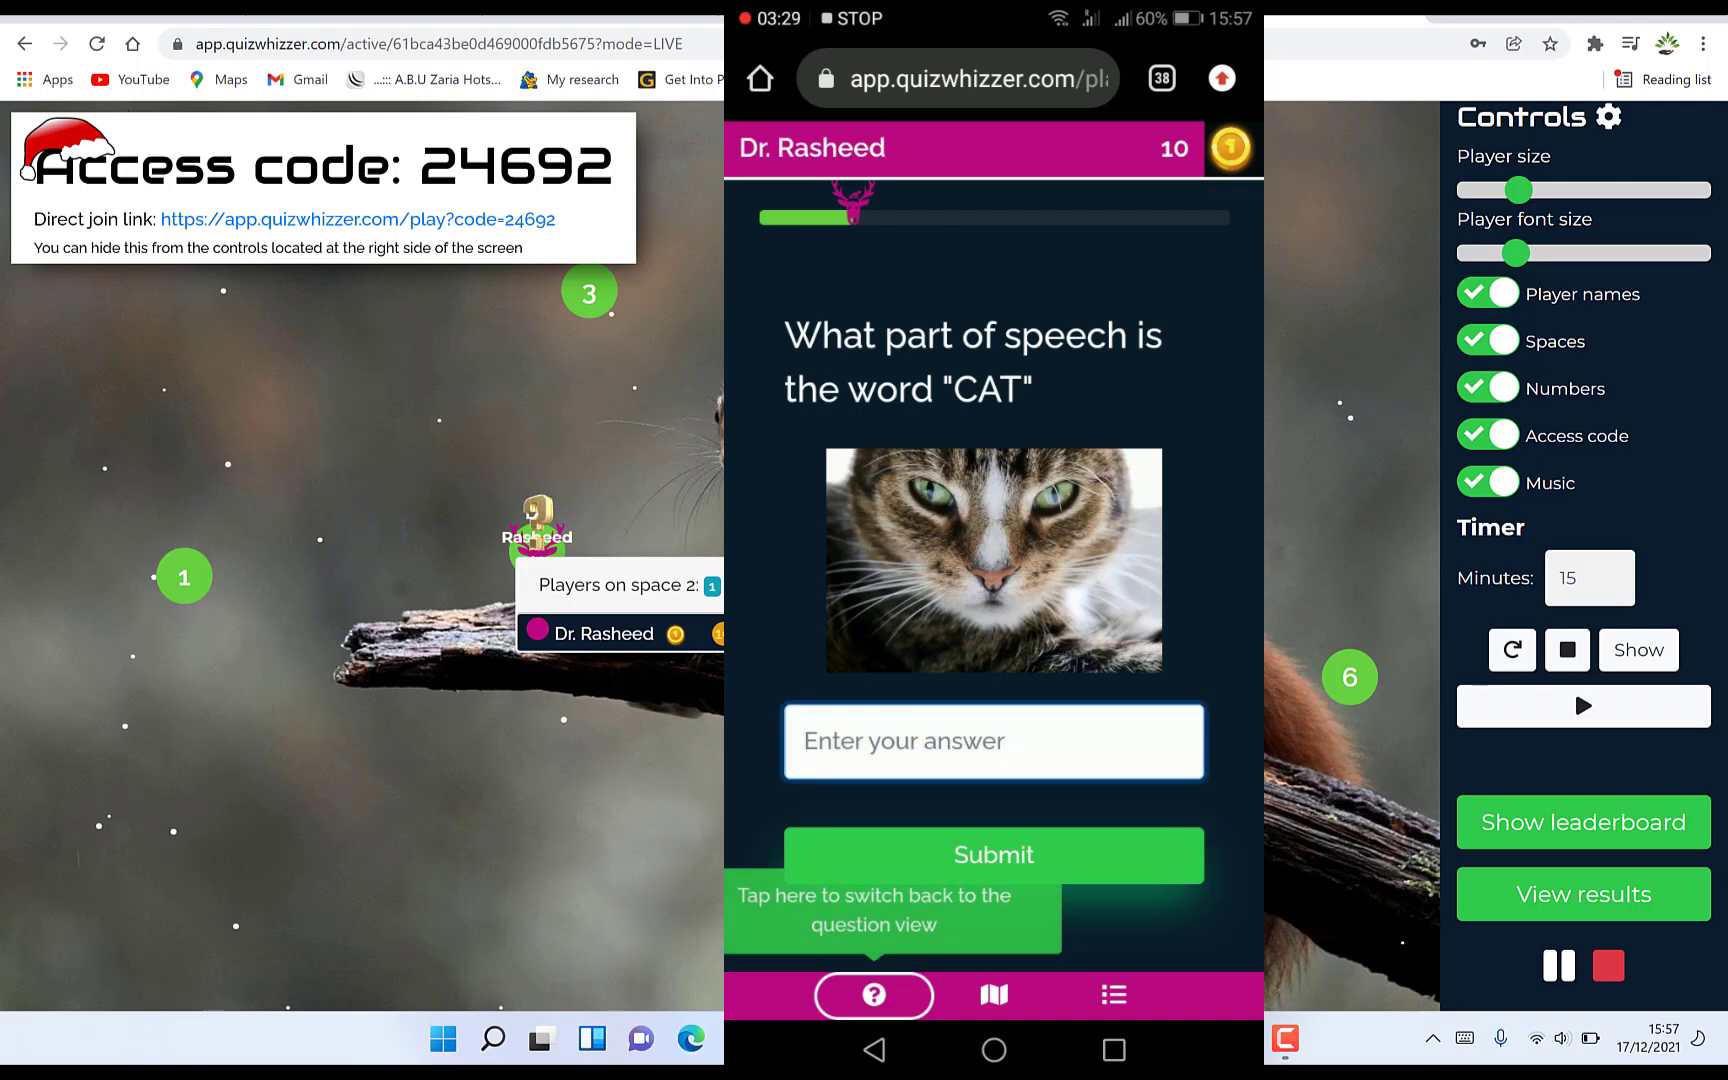
text(N)
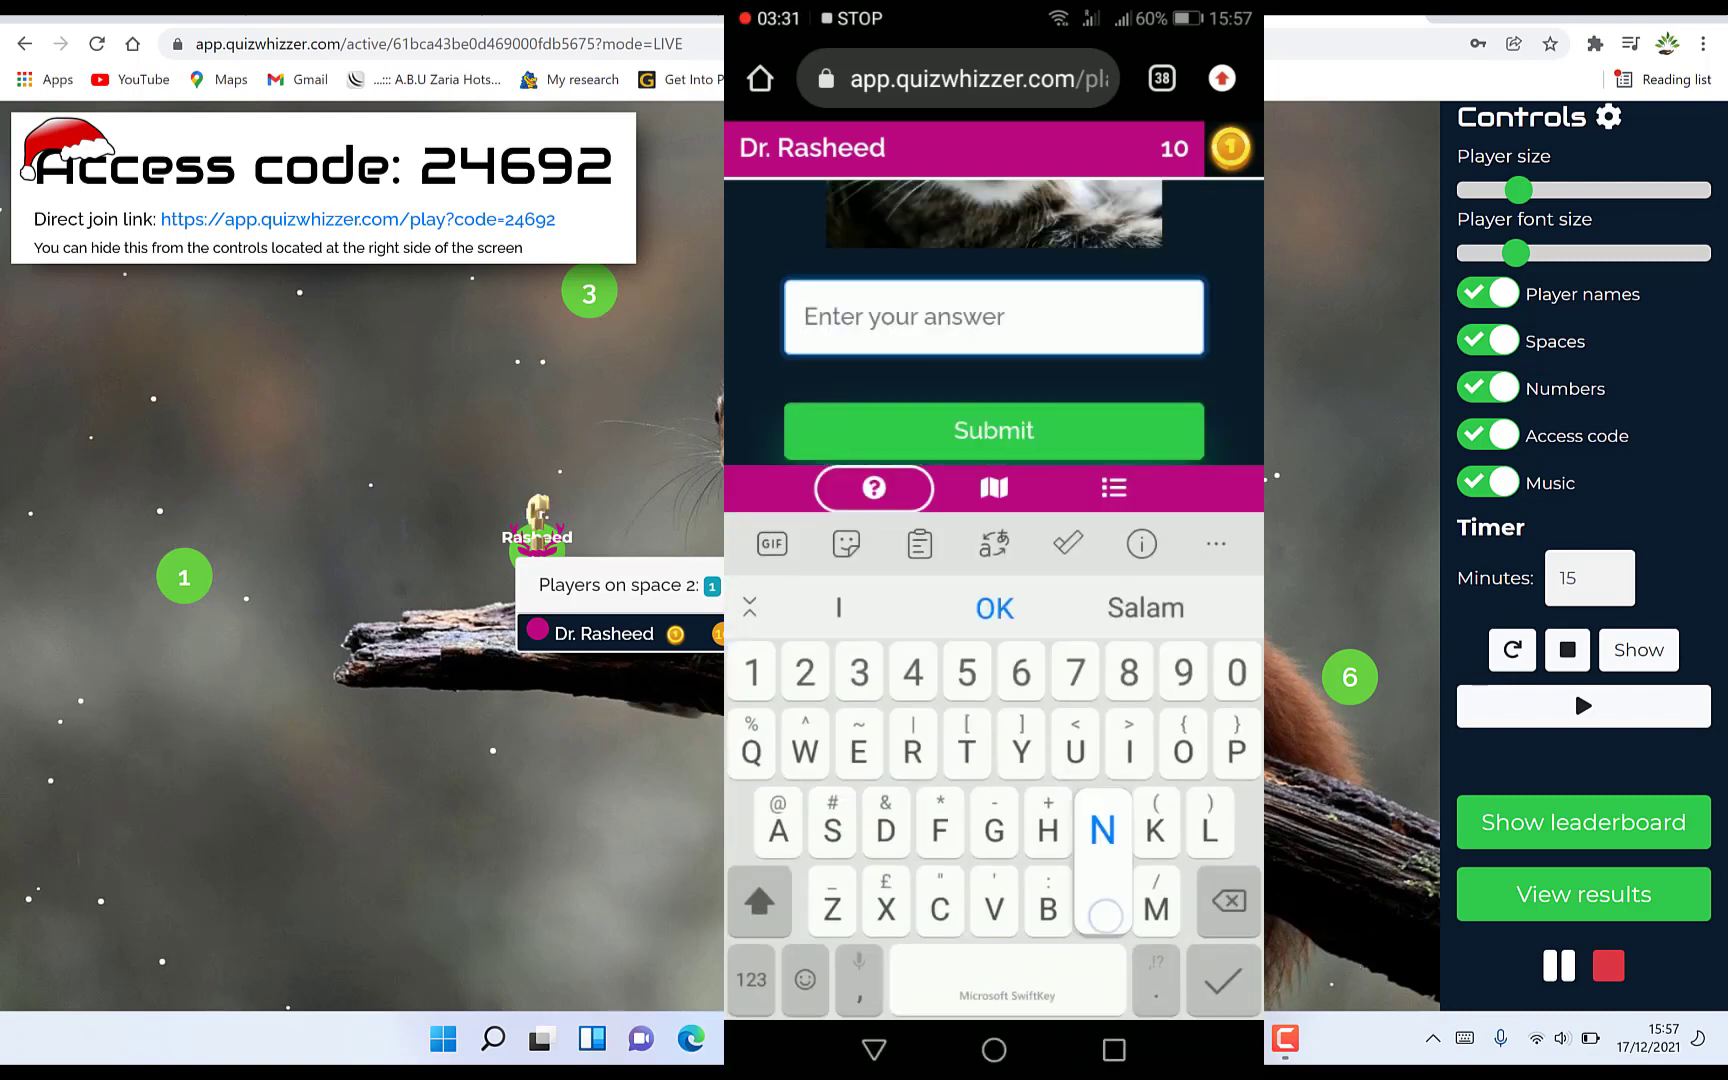
text(oun)
key(Return)
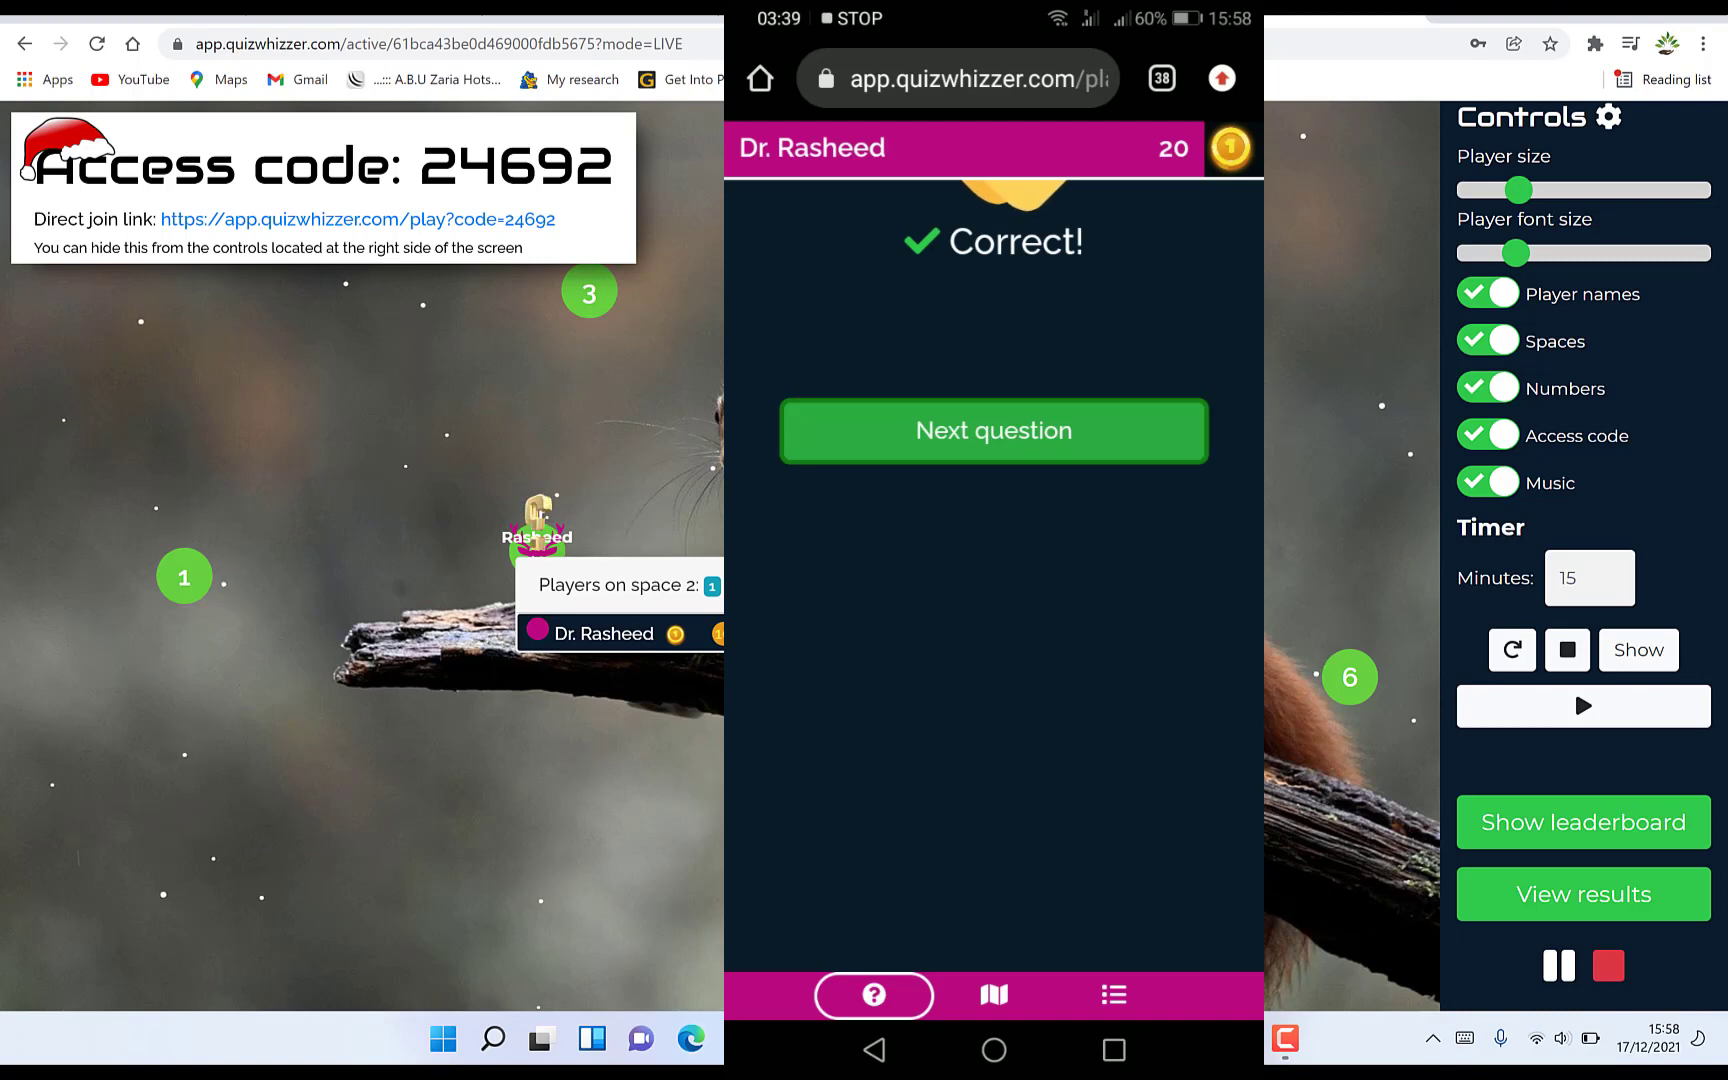
click(975, 440)
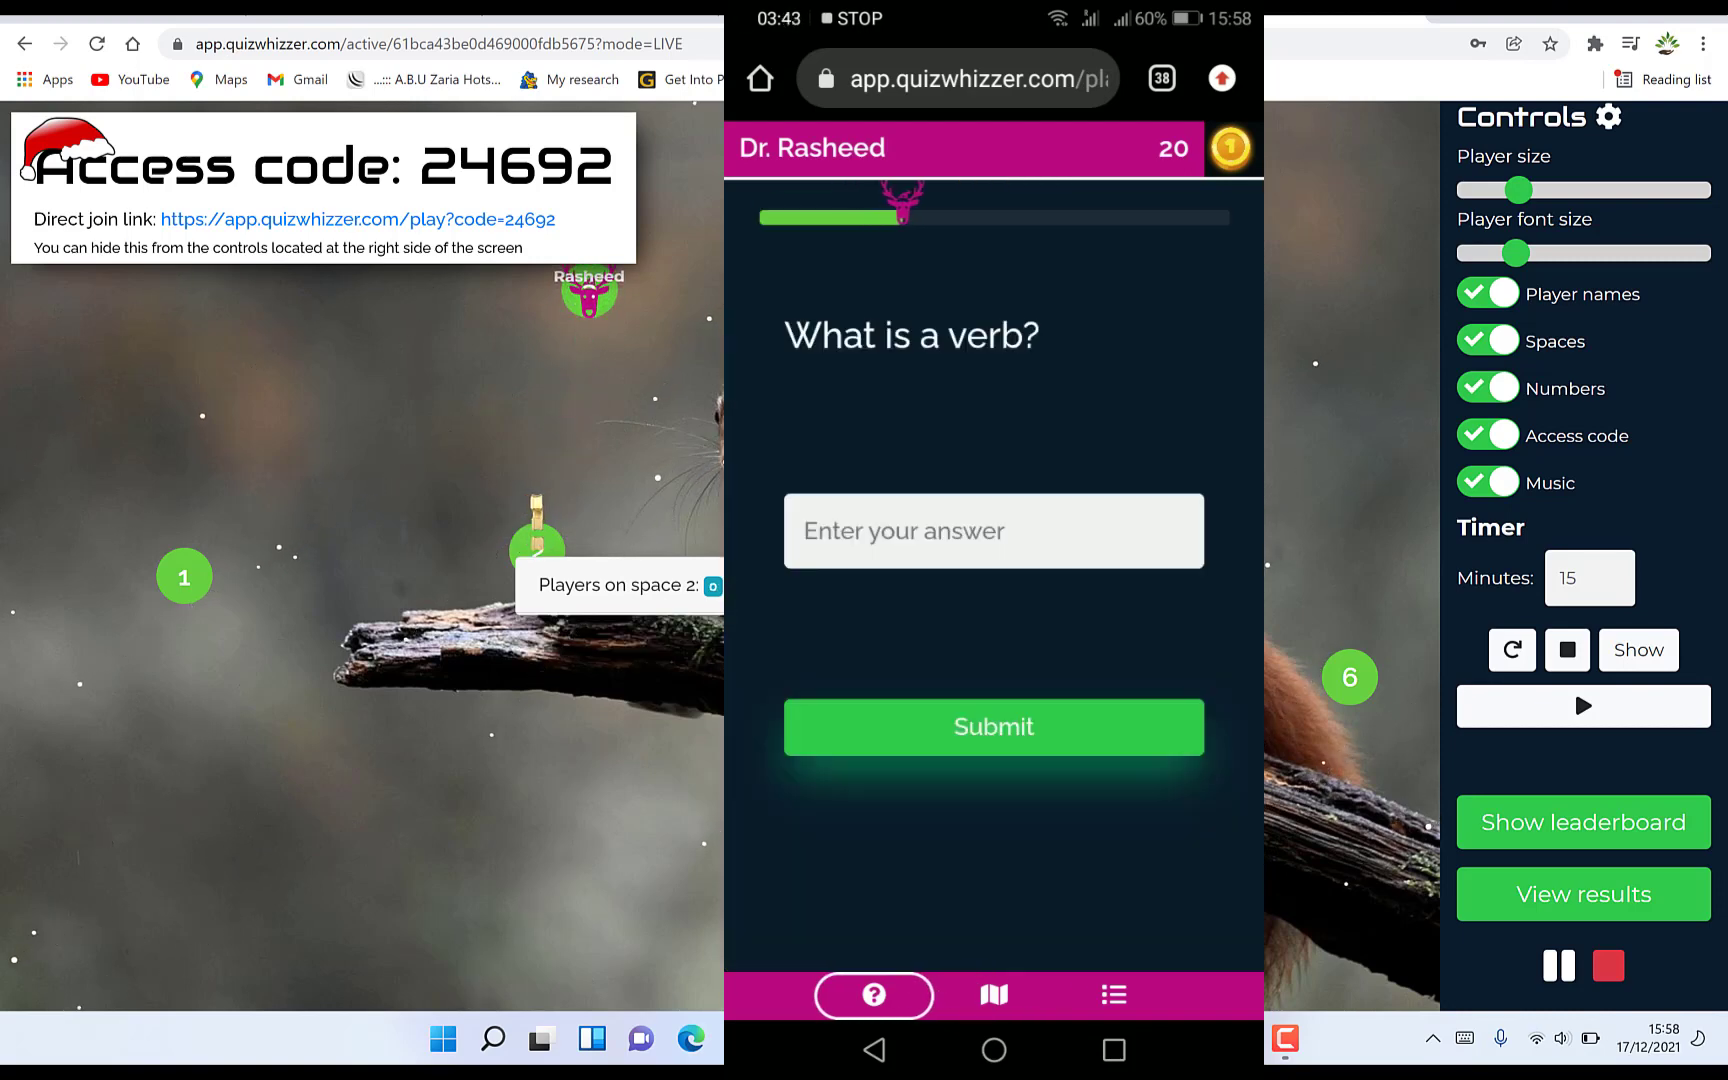
Submit "Action words" as the player's answer to "What is a verb?"
click(895, 565)
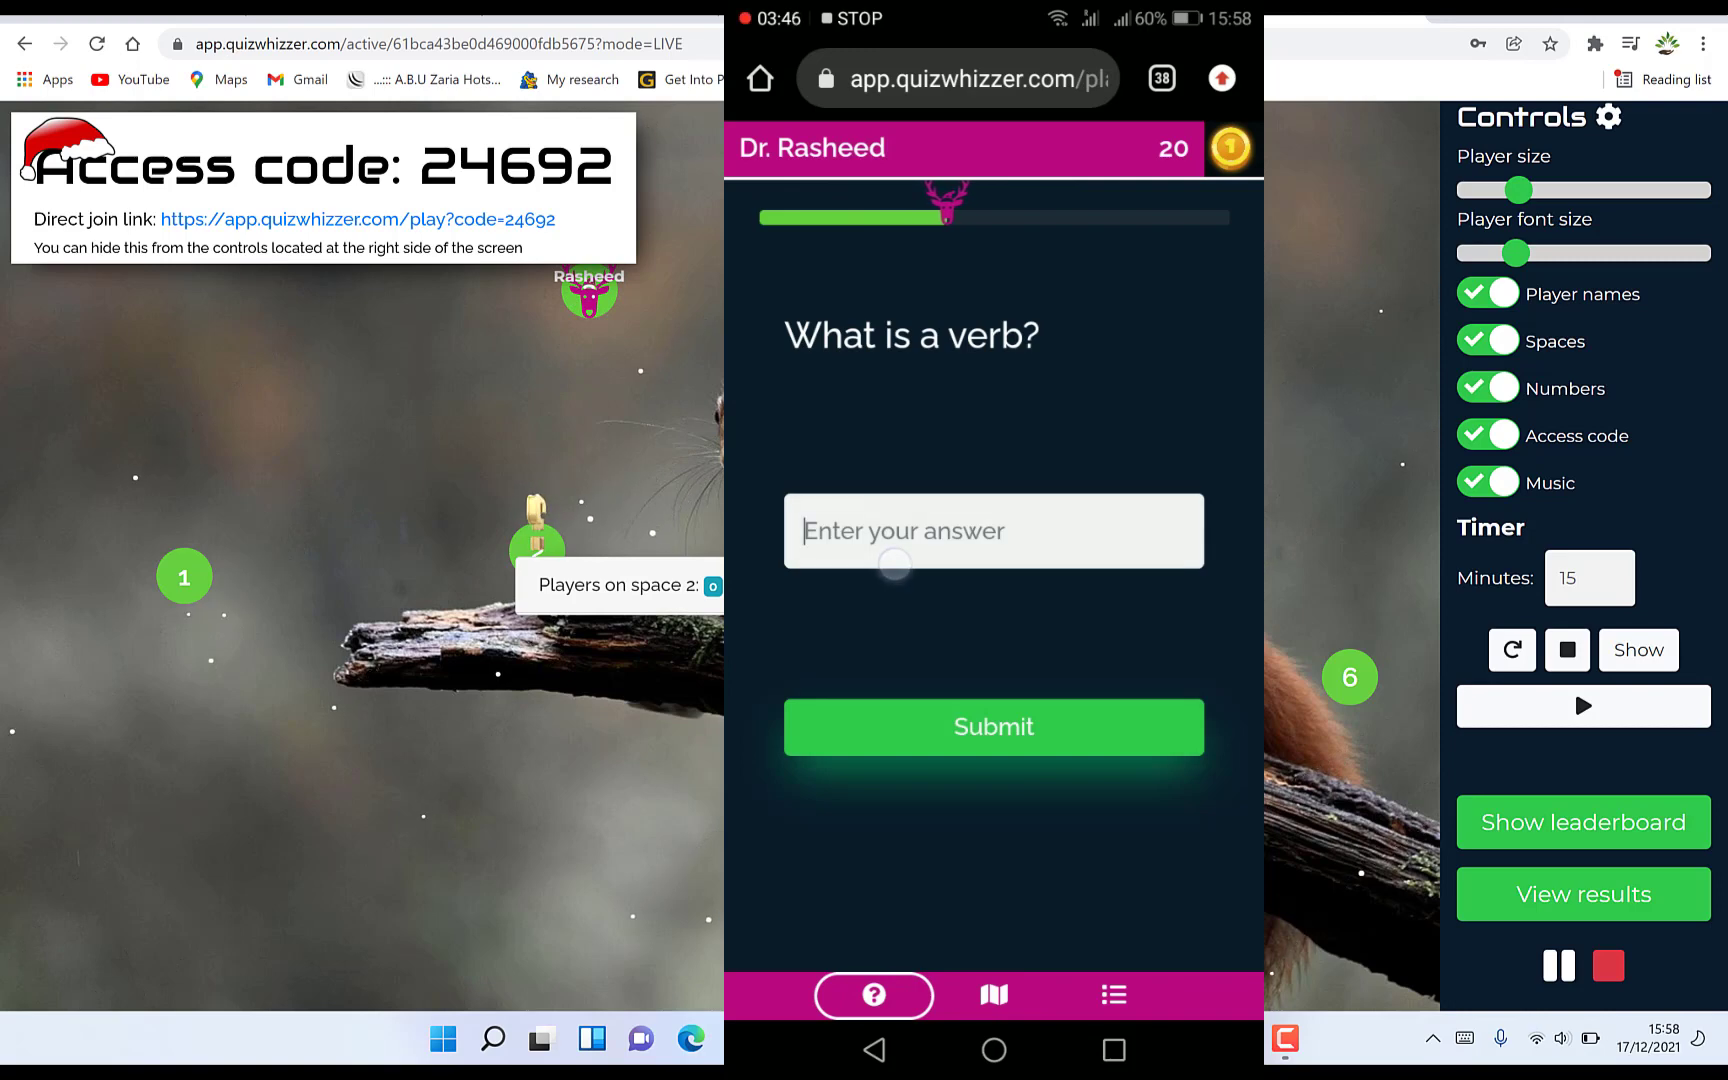
text(A)
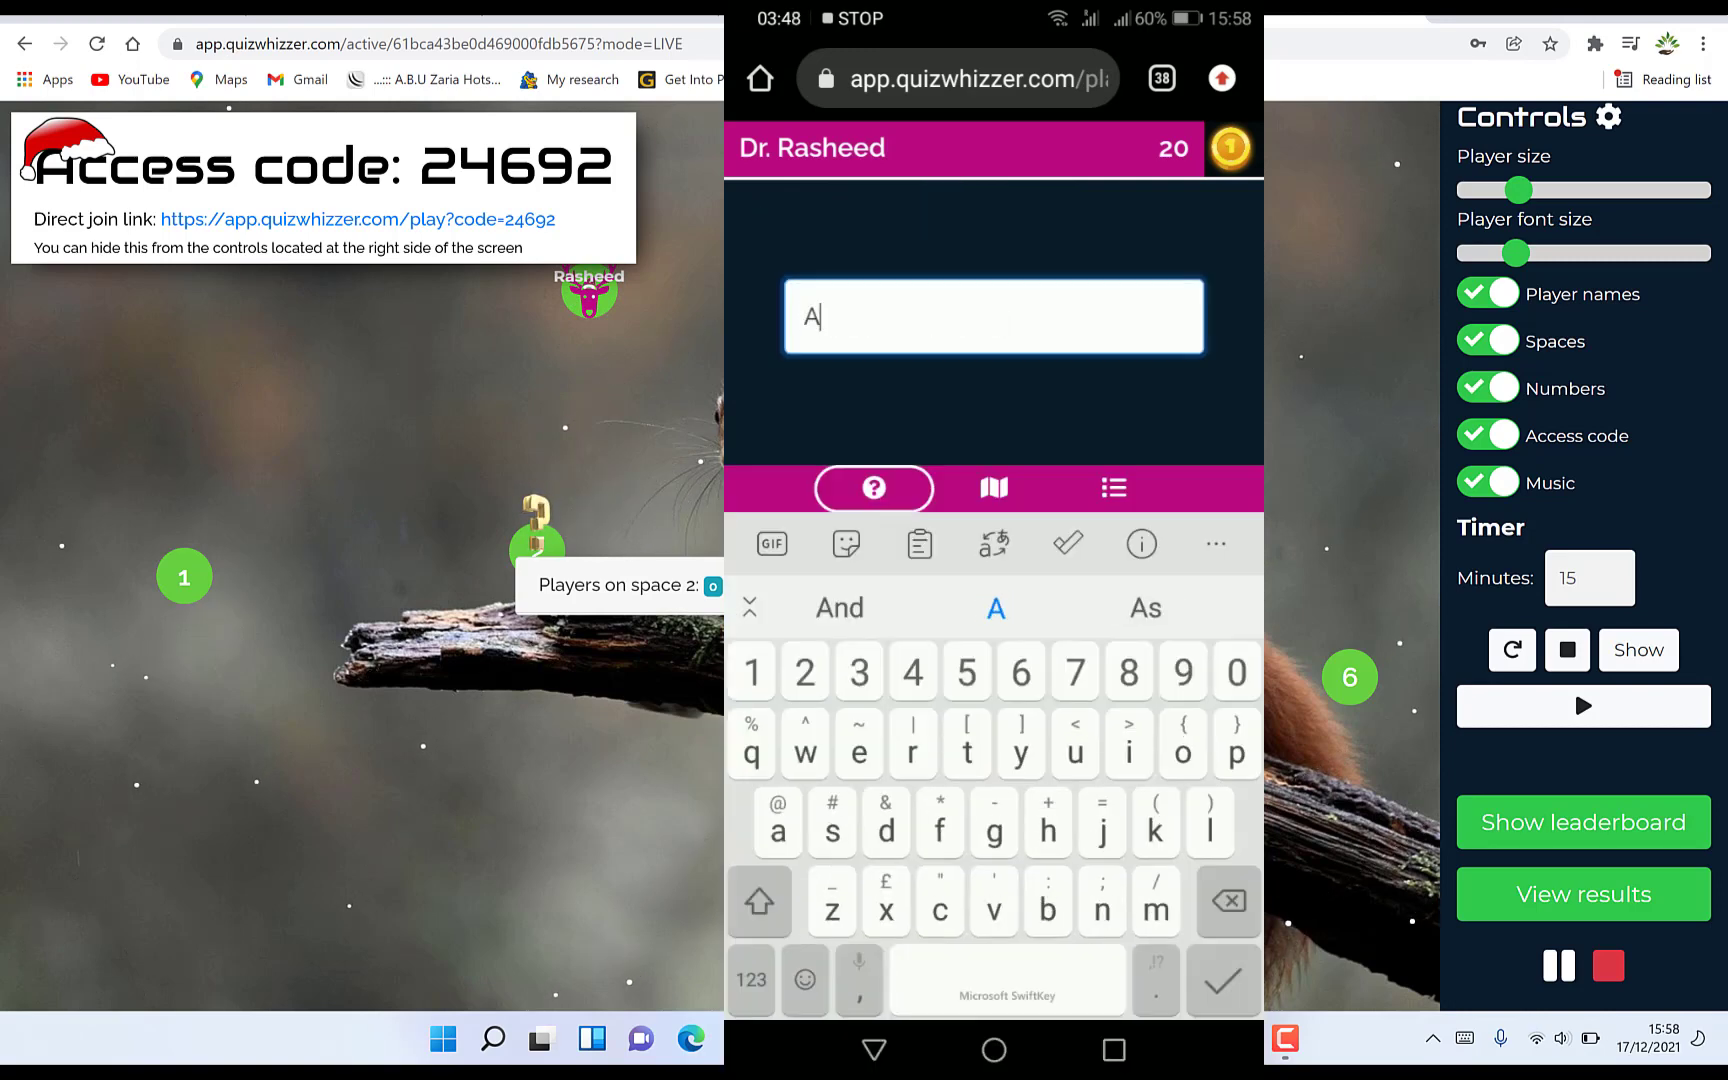
text(ction w)
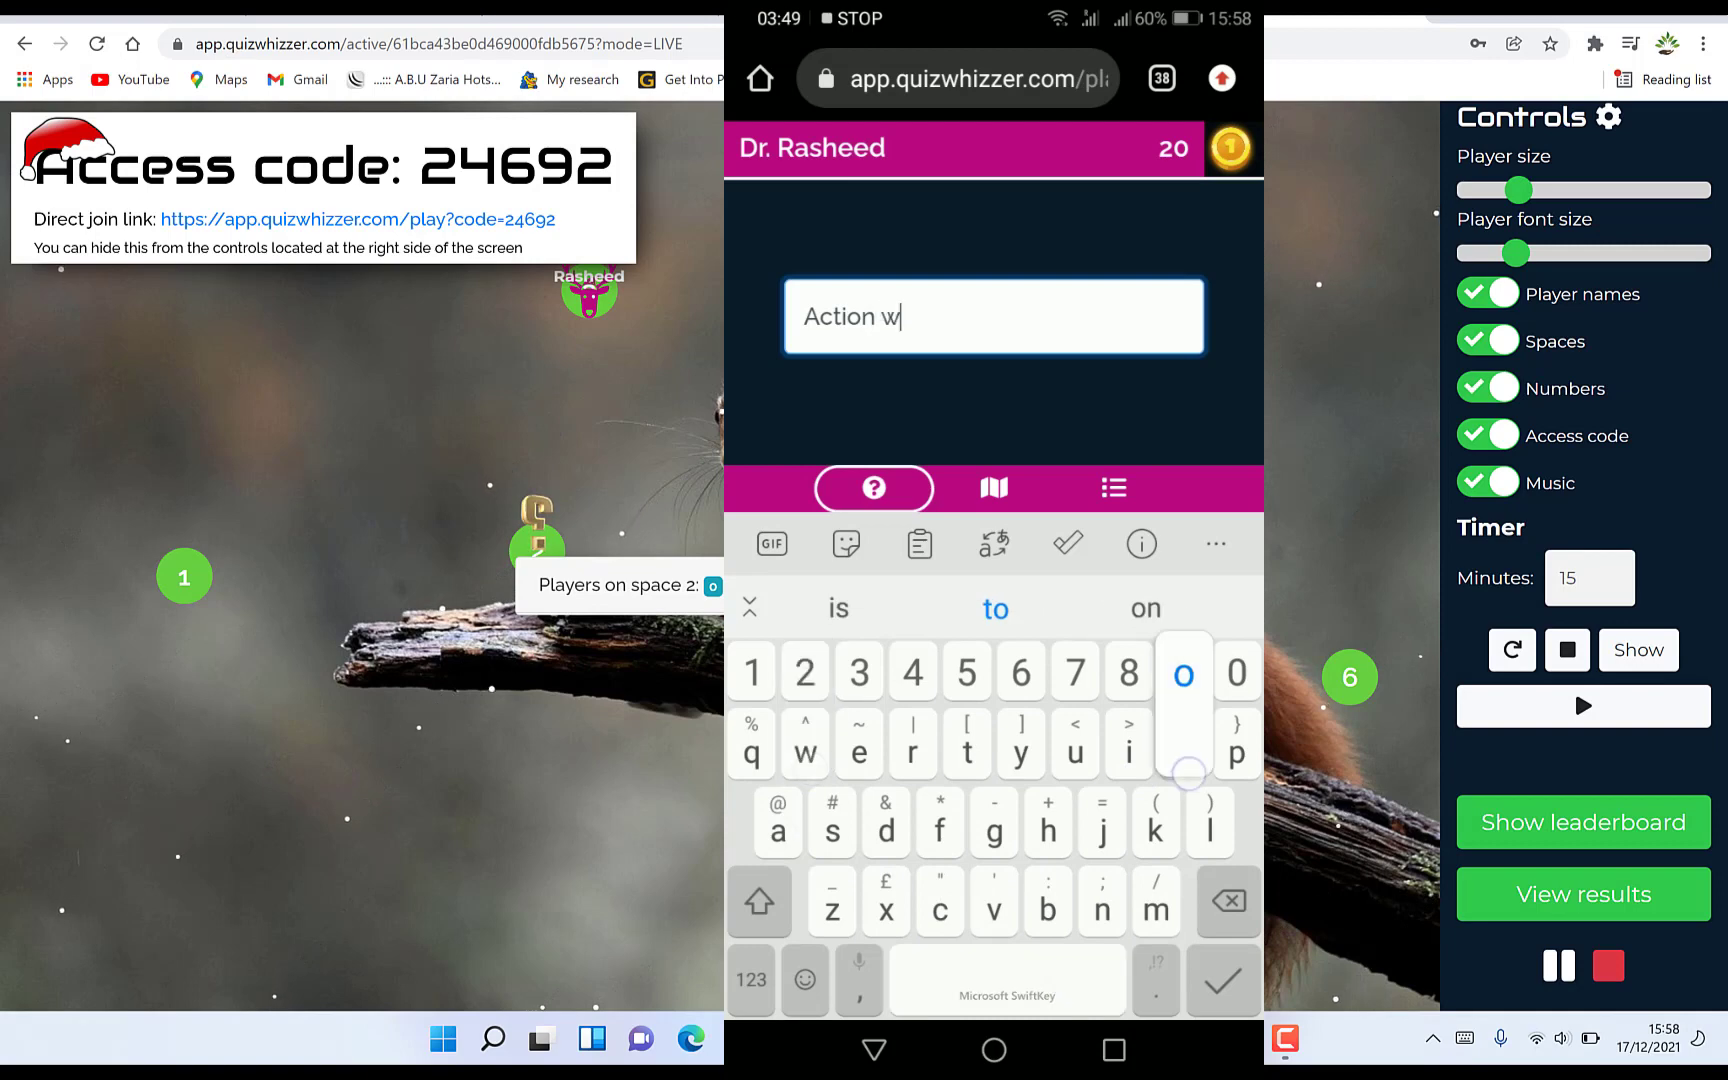
text(ords)
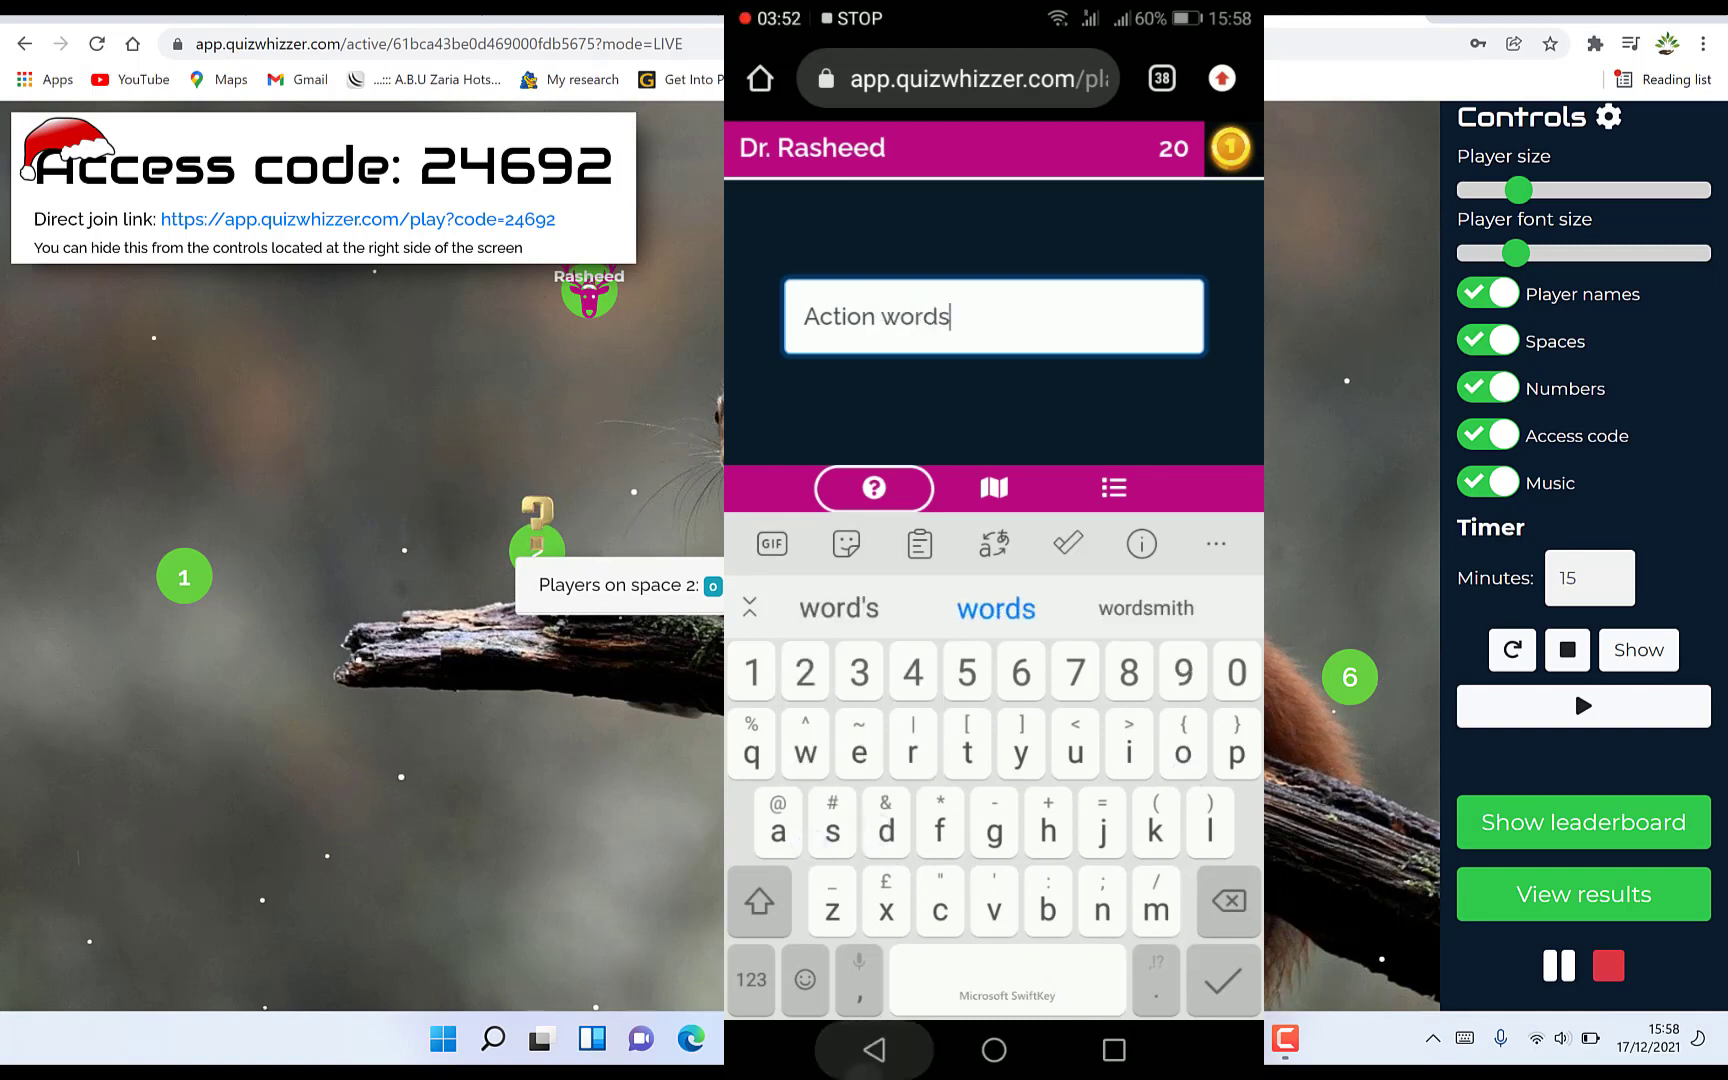
click(874, 1050)
click(1163, 530)
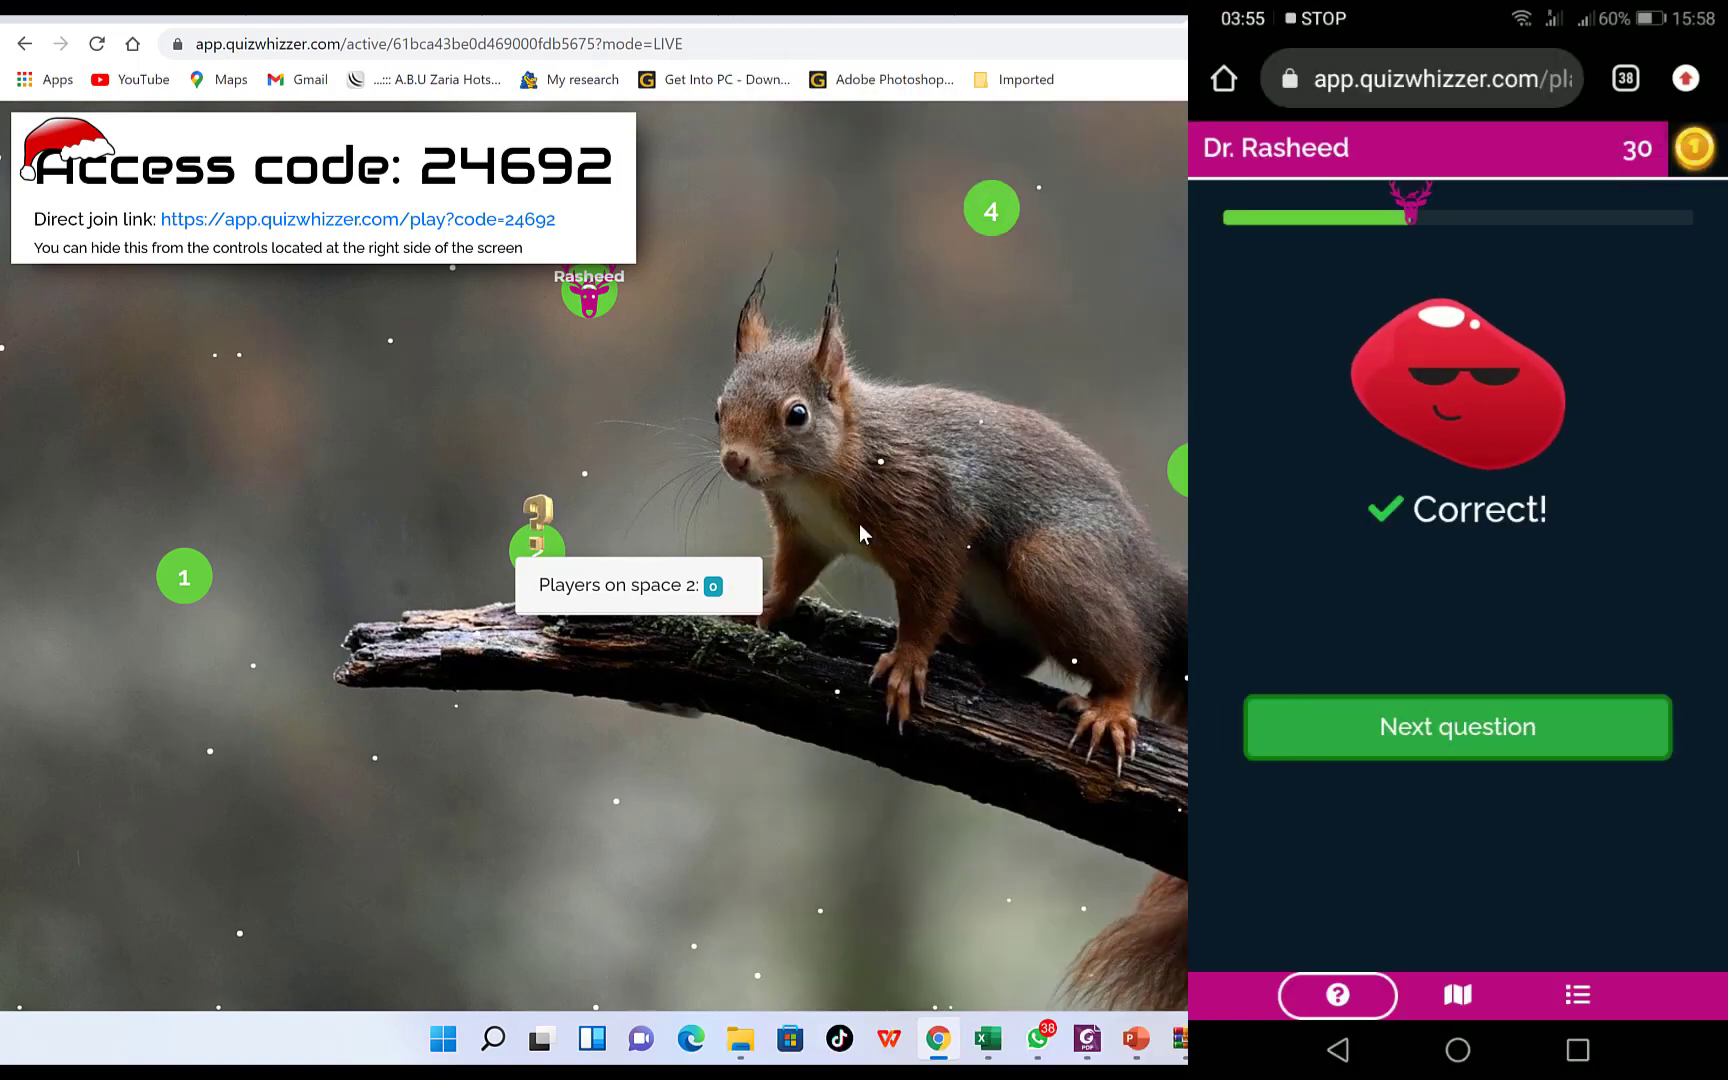
Finish the player's quiz and open the game results on the host screen
click(1427, 725)
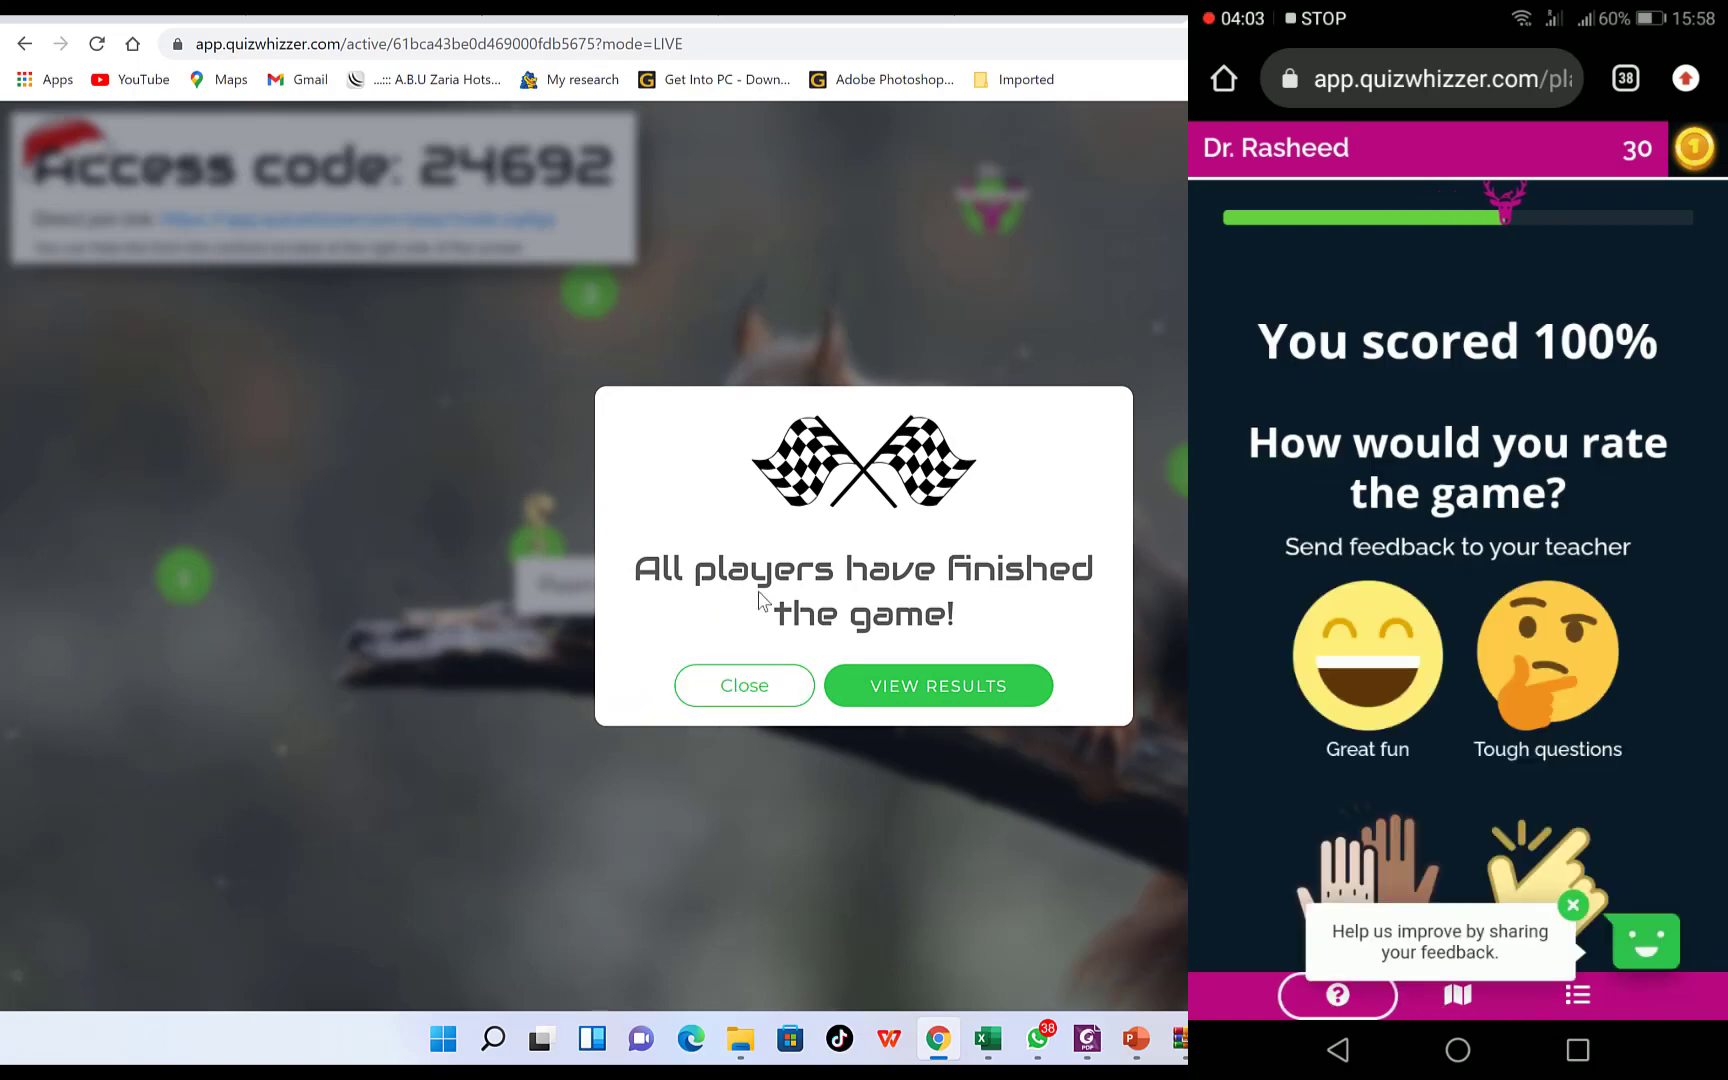
click(900, 696)
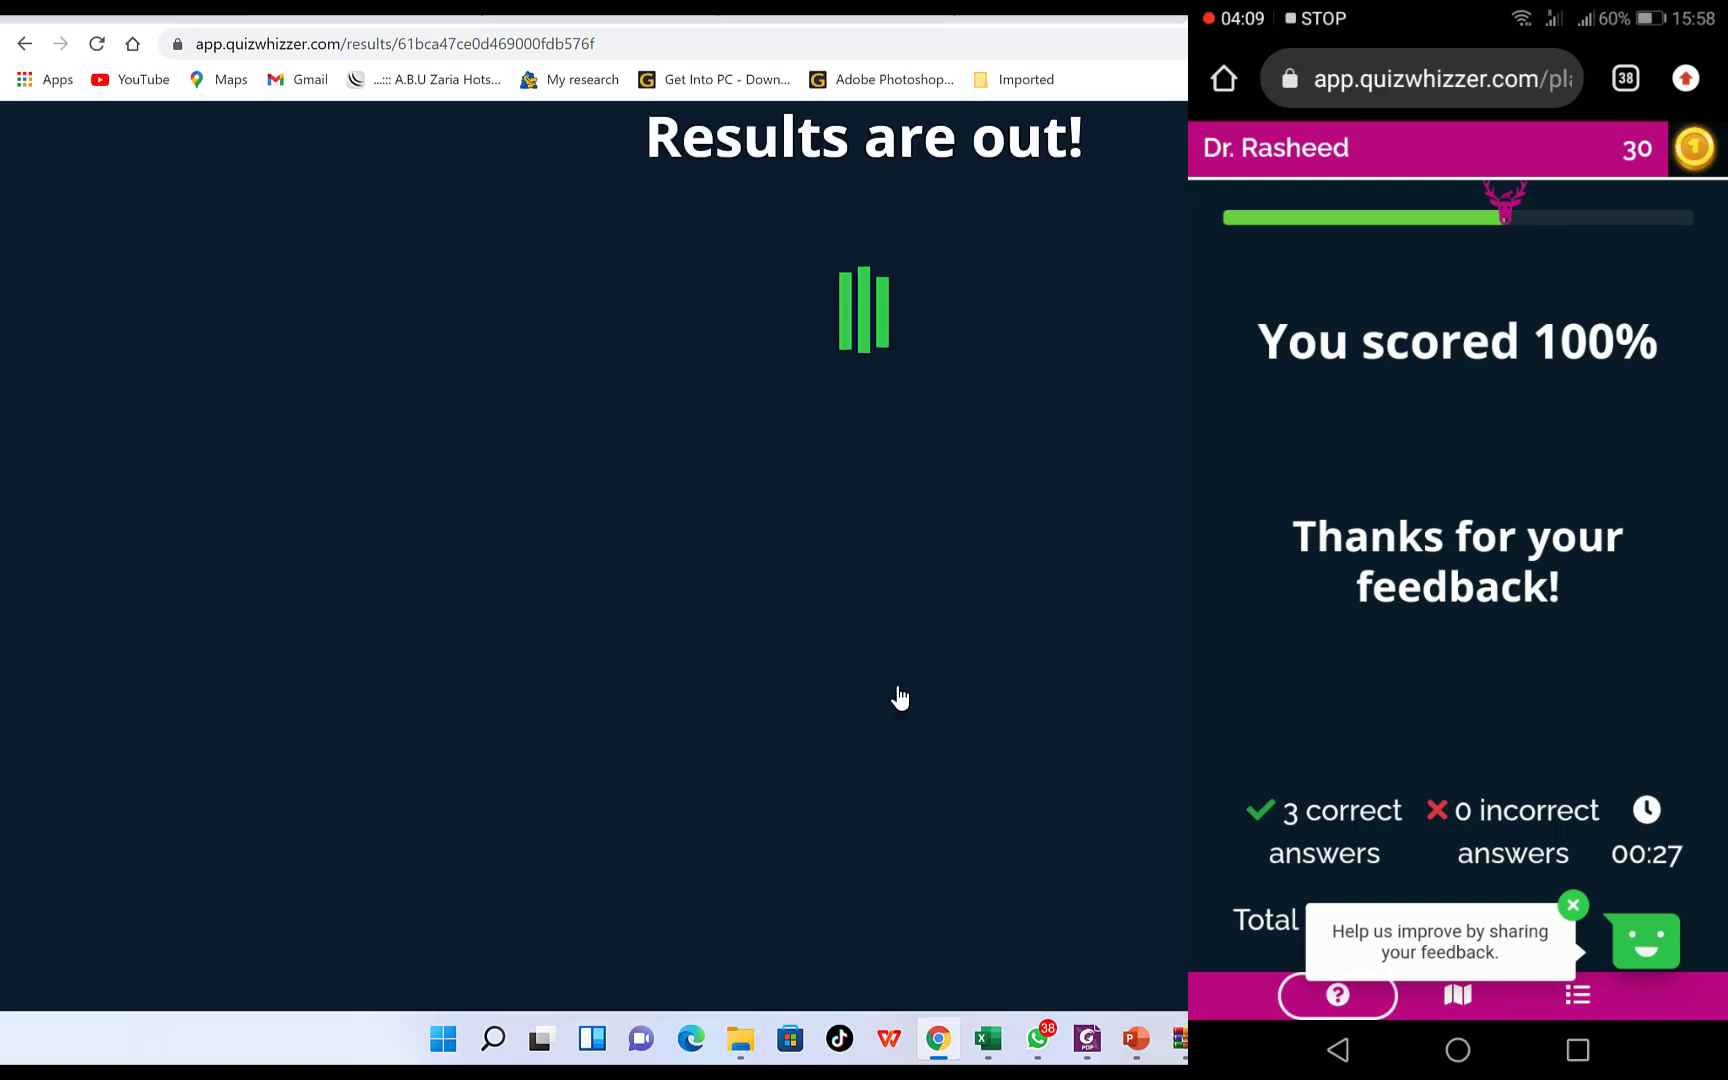